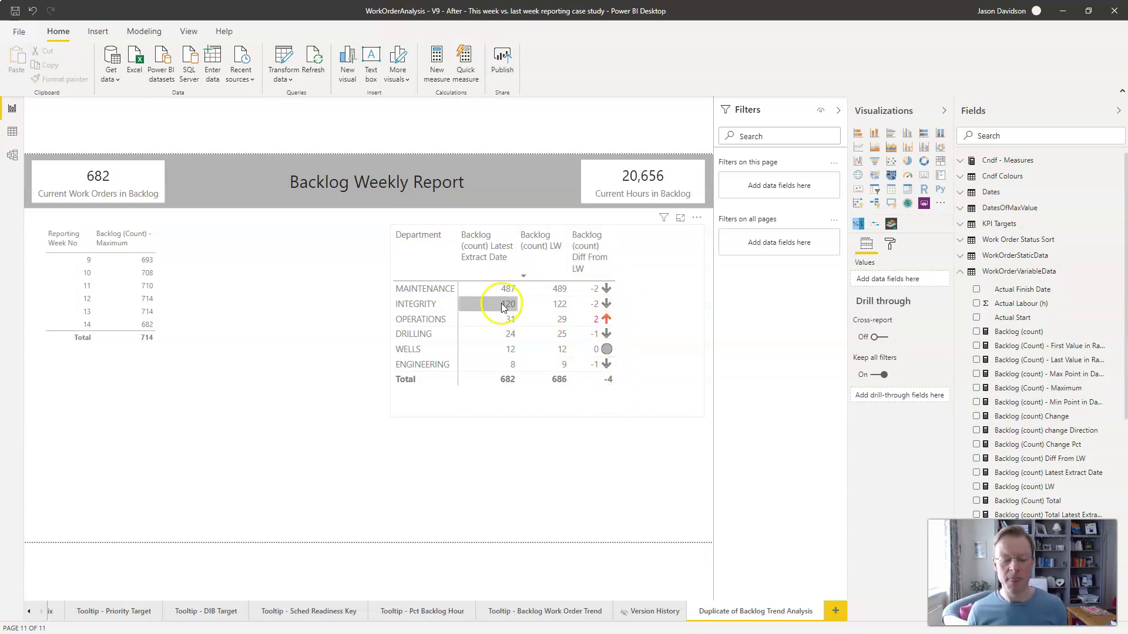
Switch to the "WorkOrderAnalysis - V9 - Before" report and narrow the Fields pane to enlarge the canvas
{"action": "key", "text": "alt+Tab"}
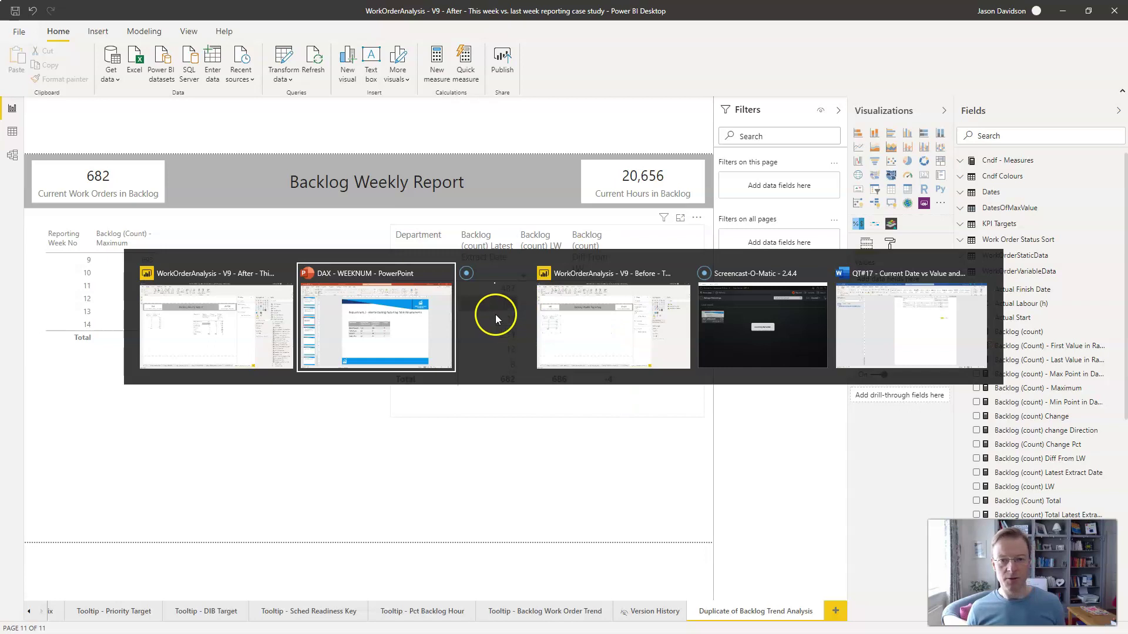
{"action": "left_click", "coordinate": [621, 305]}
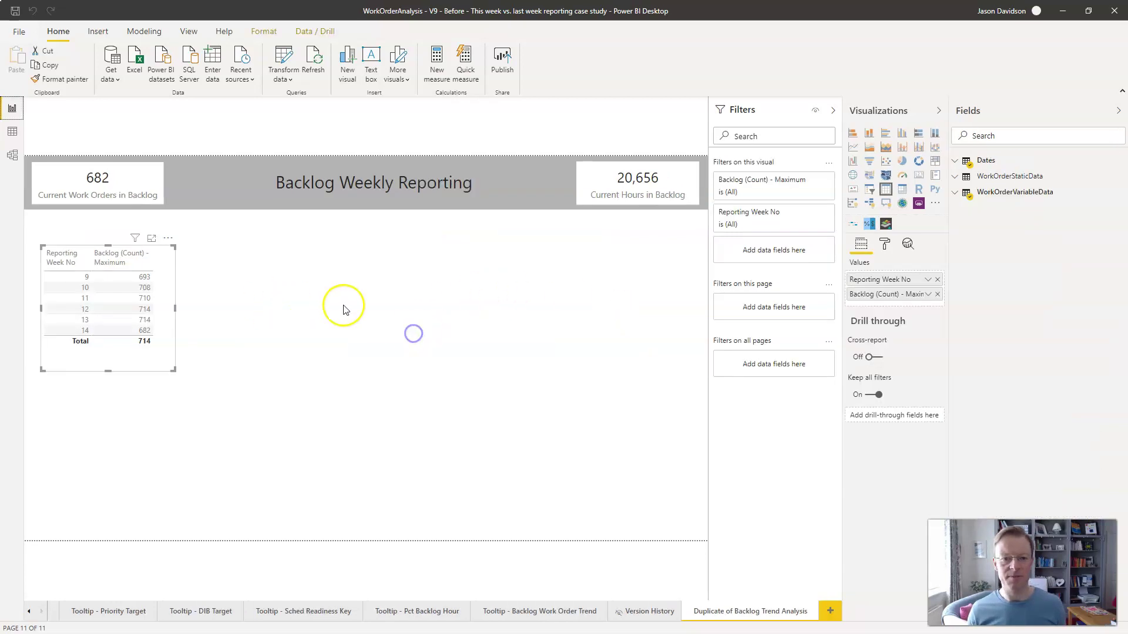
{"action": "left_click", "coordinate": [252, 314]}
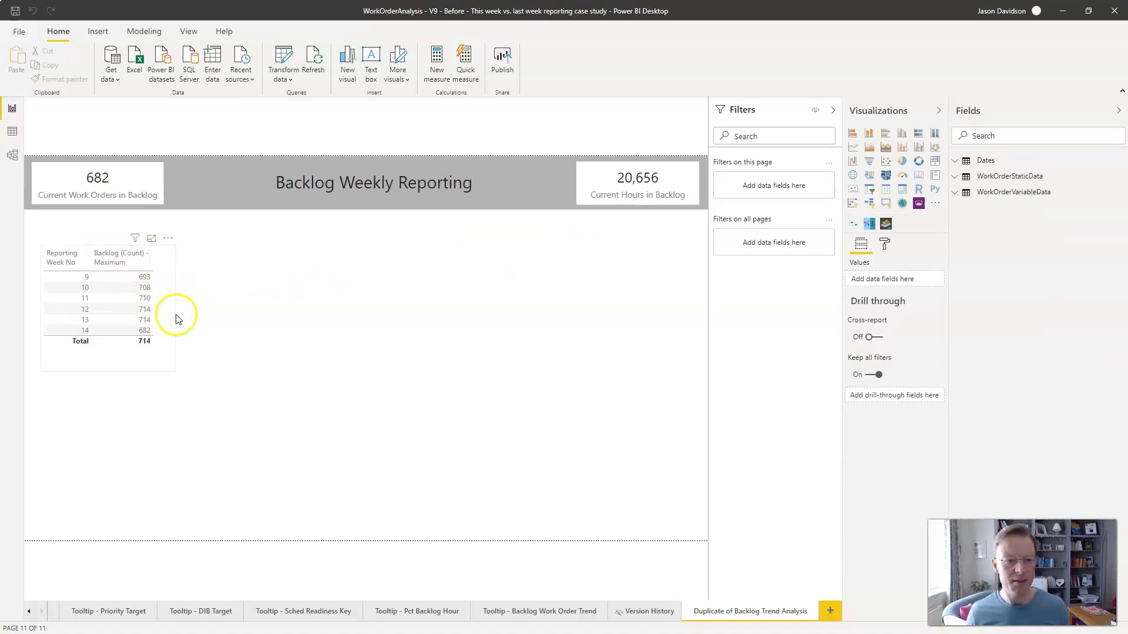
{"action": "left_click", "coordinate": [107, 312]}
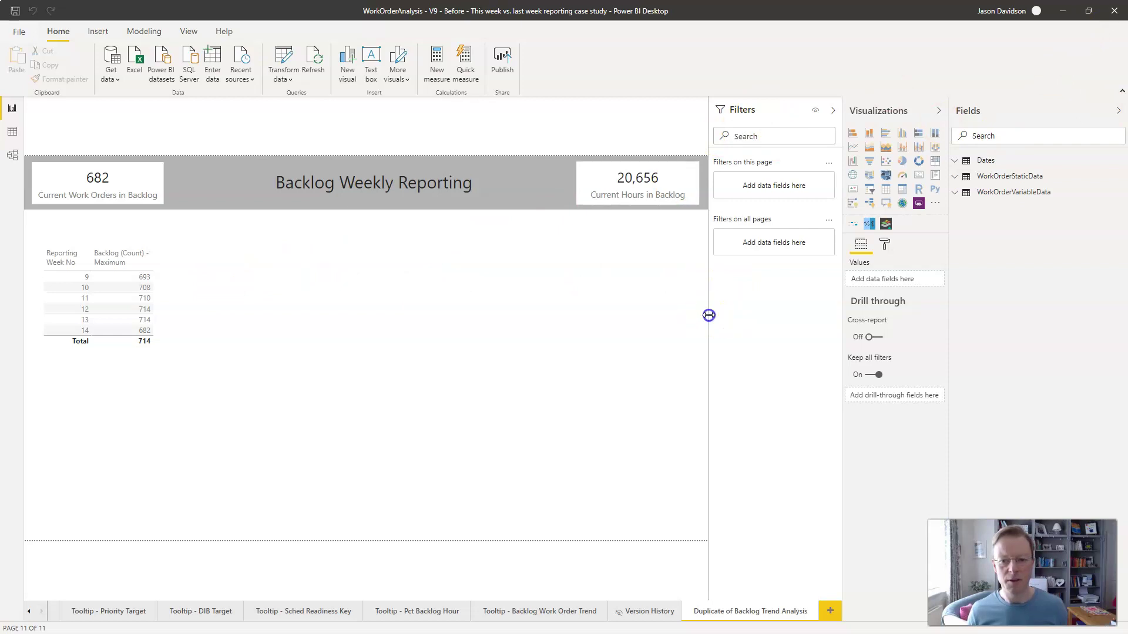
{"action": "left_click_drag", "start_coordinate": [841, 322], "coordinate": [881, 319]}
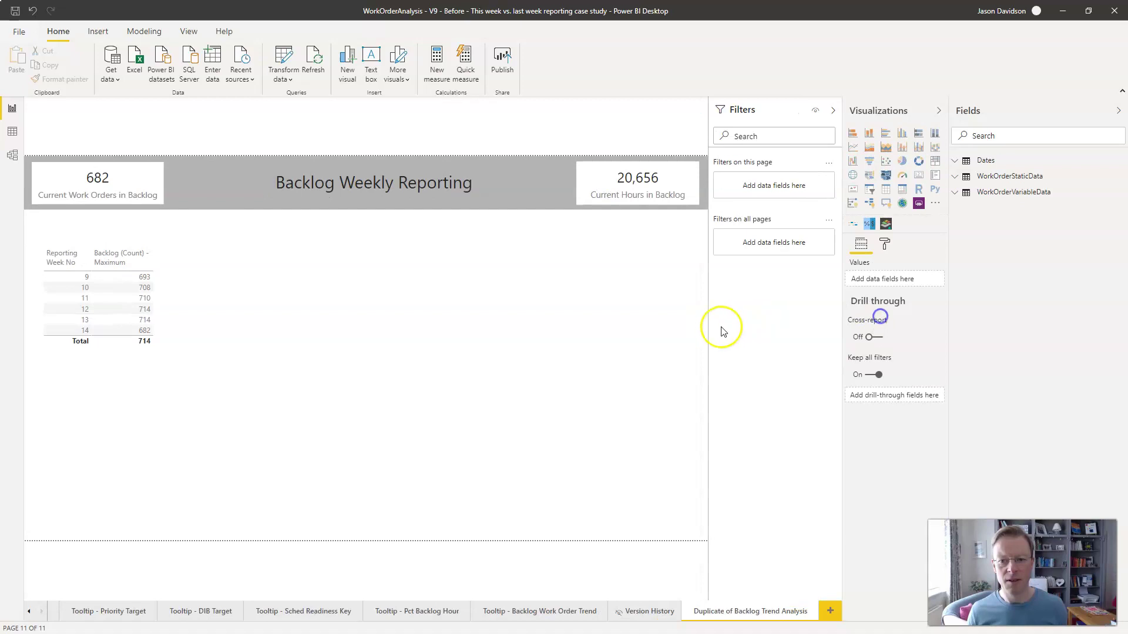
{"action": "left_click_drag", "start_coordinate": [949, 301], "coordinate": [1012, 300]}
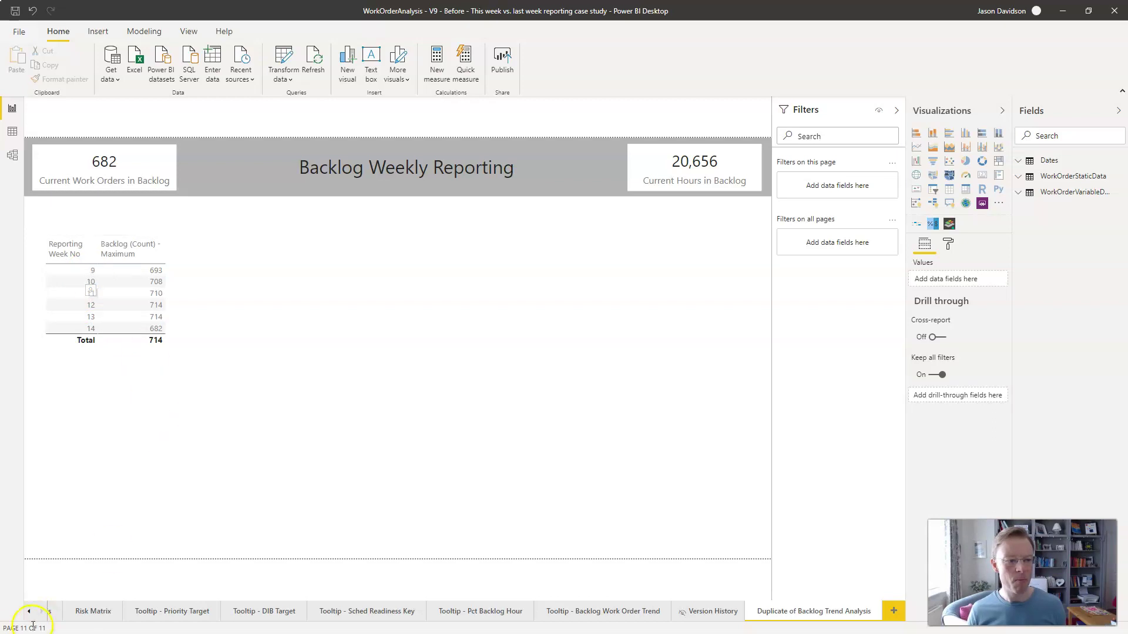
Insert a matrix below the Current Hours in Backlog card with Department as rows and Backlog (count) as values, widened toward the weekly table
{"action": "left_click", "coordinate": [955, 199]}
{"action": "left_click_drag", "start_coordinate": [182, 382], "coordinate": [700, 211]}
{"action": "left_click", "coordinate": [823, 211]}
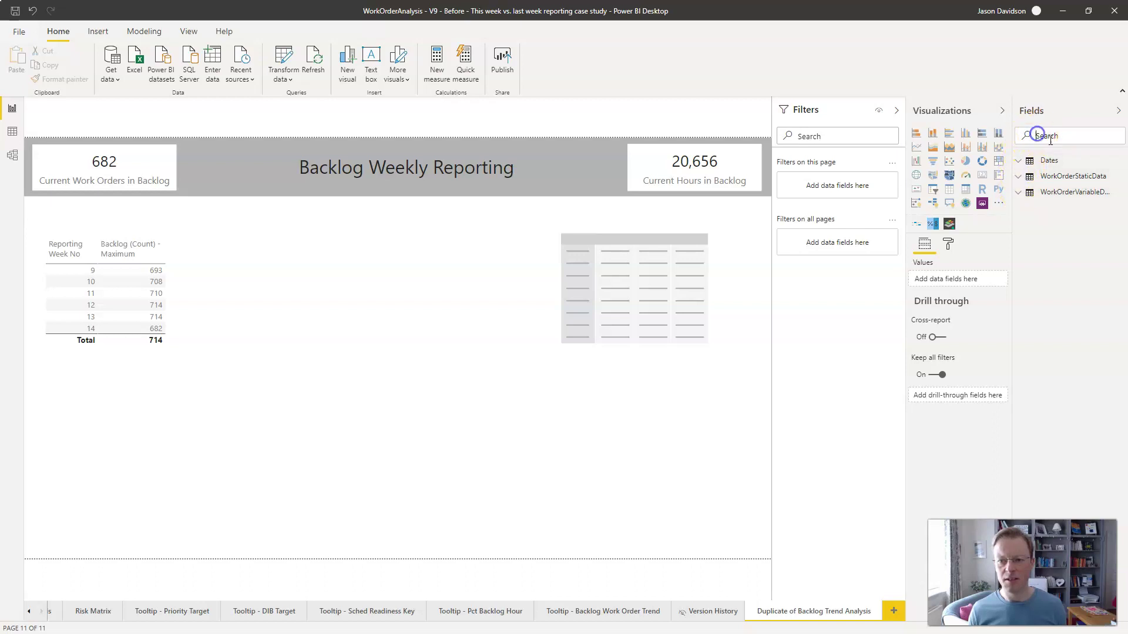
{"action": "type", "text": "depe"}
{"action": "key", "text": "BackSpace"}
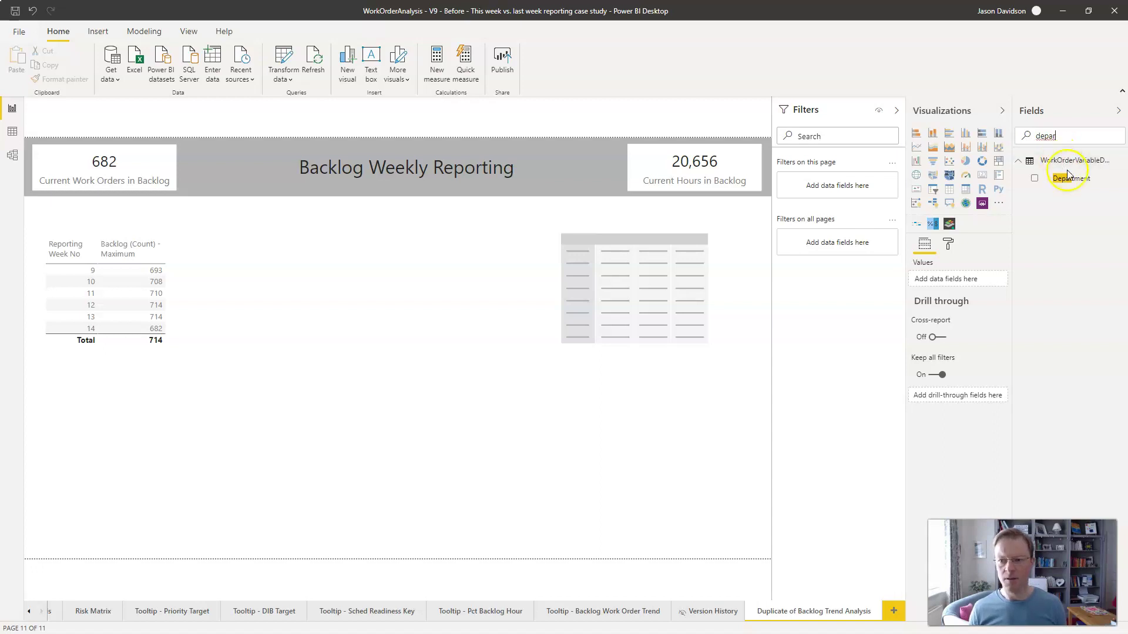
{"action": "left_click_drag", "start_coordinate": [1073, 181], "coordinate": [644, 284]}
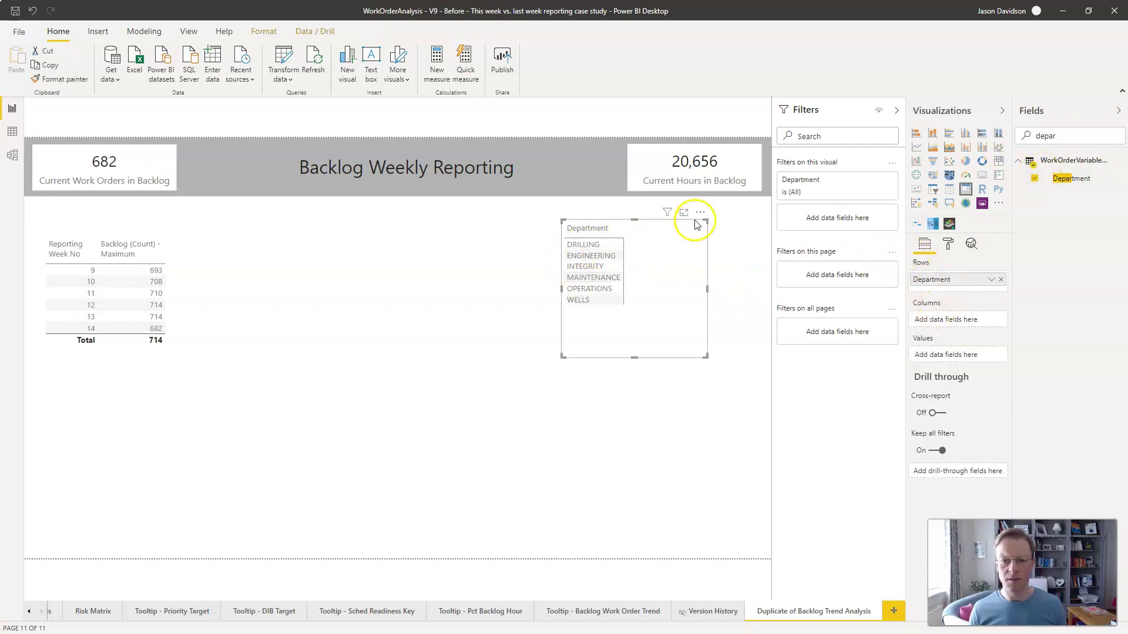
{"action": "left_click_drag", "start_coordinate": [561, 288], "coordinate": [442, 290]}
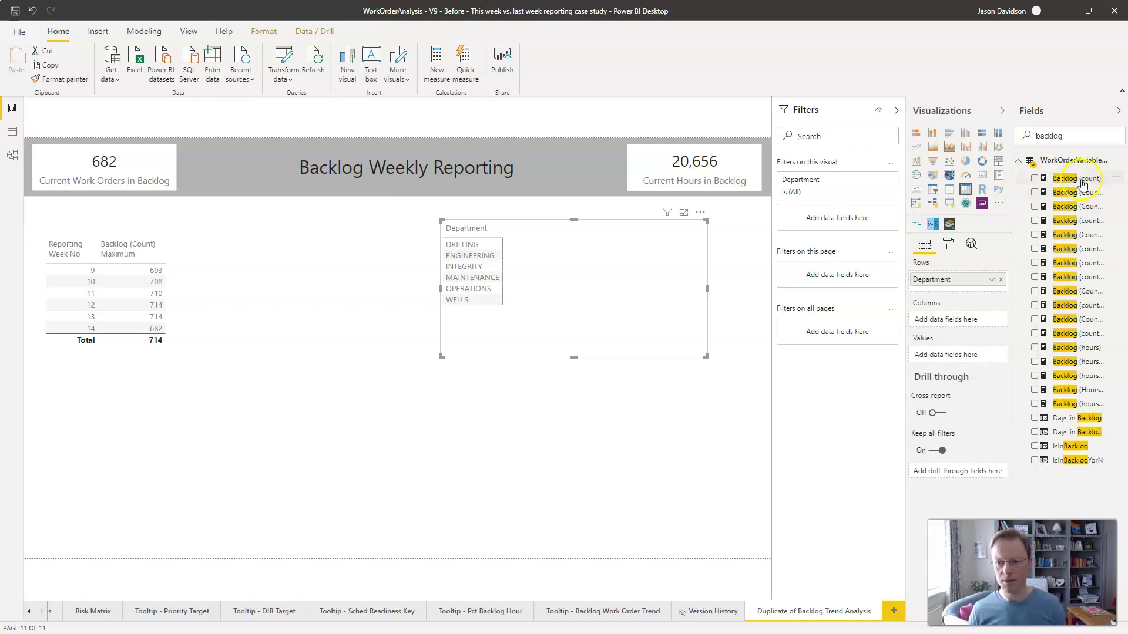
{"action": "left_click_drag", "start_coordinate": [1083, 182], "coordinate": [603, 265]}
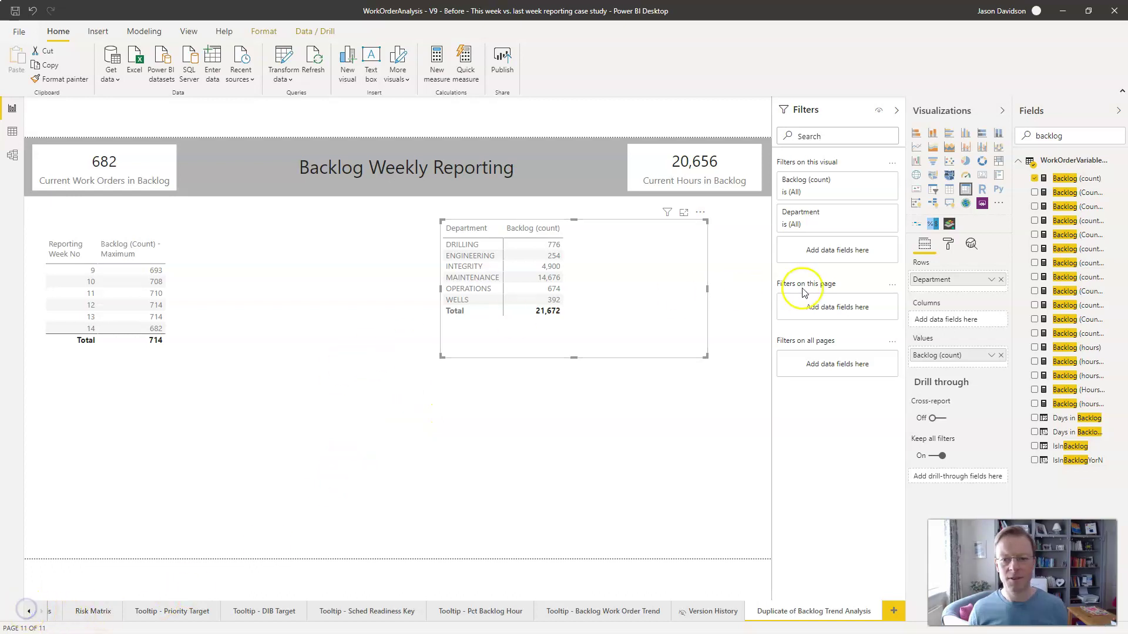
Insert a widened table below the Reporting Week No table and add the Date field from the Dates table
{"action": "left_click", "coordinate": [951, 191]}
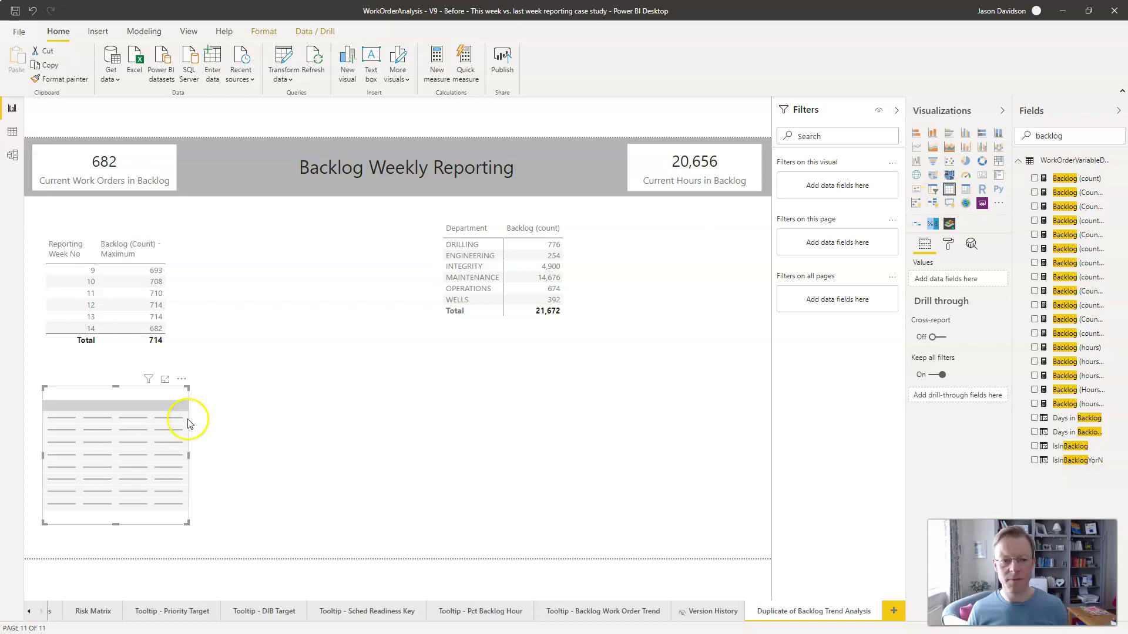
{"action": "left_click_drag", "start_coordinate": [189, 457], "coordinate": [320, 457]}
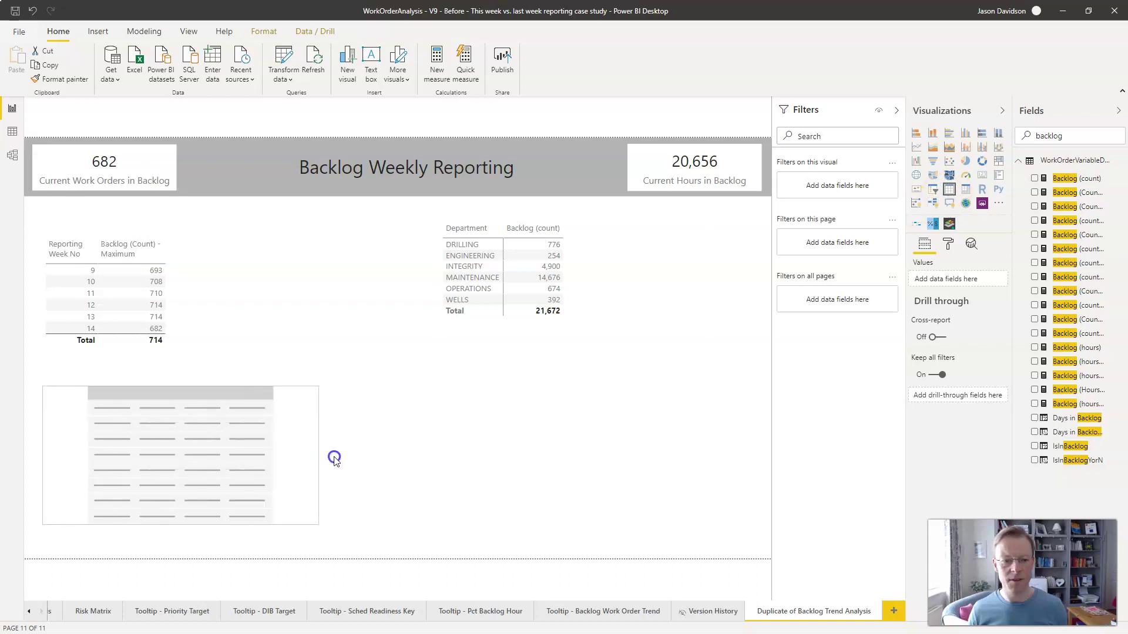
{"action": "left_click", "coordinate": [697, 332]}
{"action": "key", "text": "BackSpace"}
{"action": "key", "text": "BackSpace"}
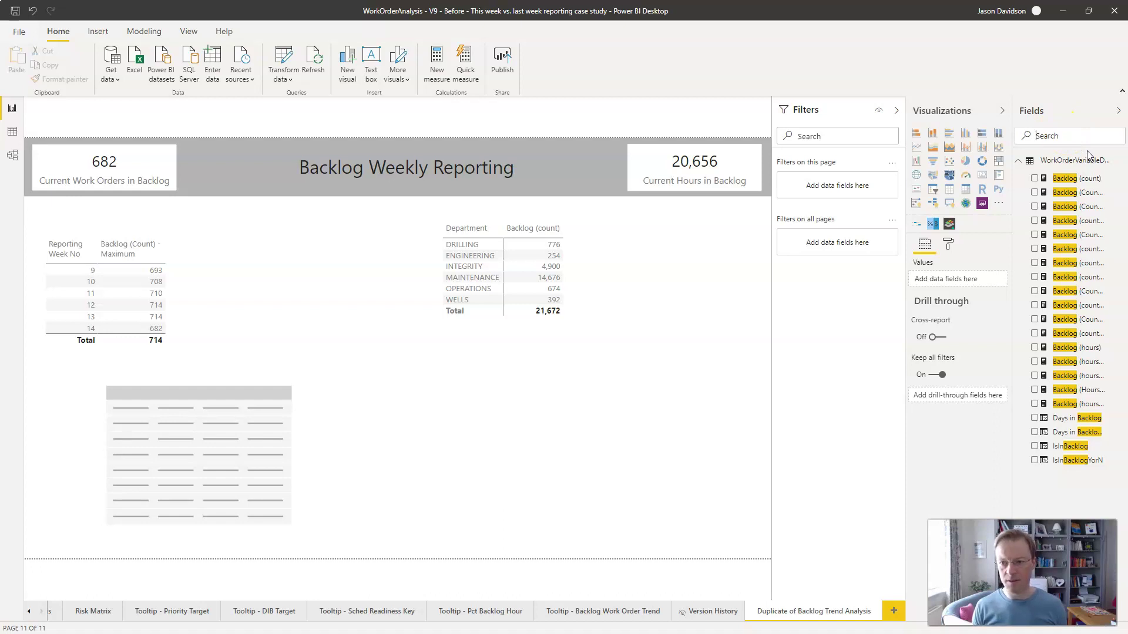
{"action": "left_click", "coordinate": [1032, 171]}
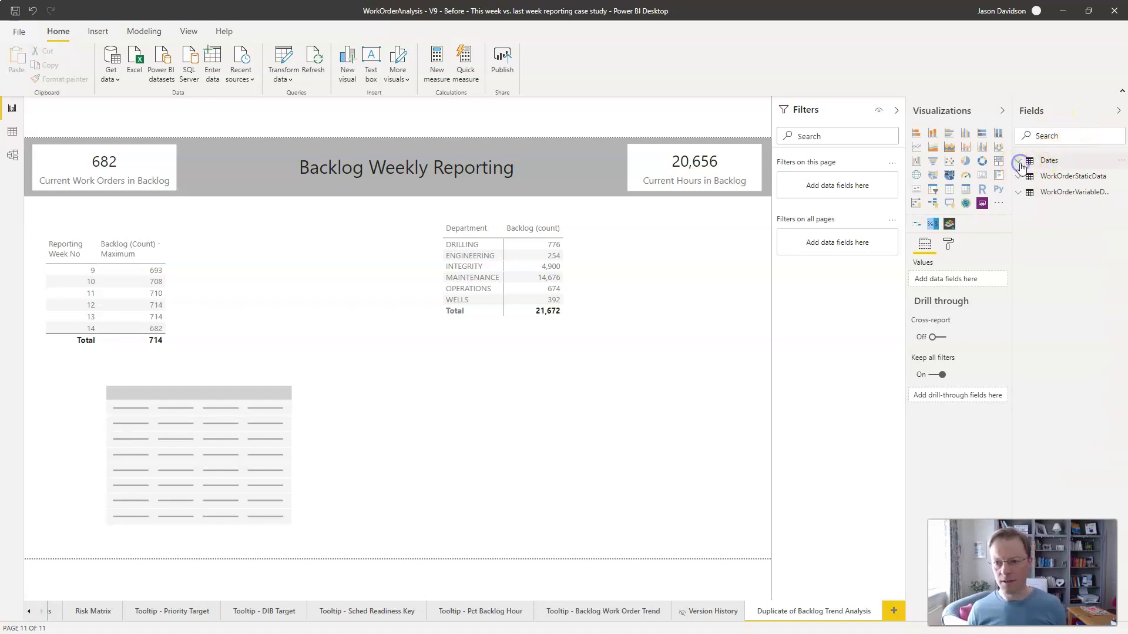
{"action": "left_click", "coordinate": [1023, 168]}
{"action": "left_click_drag", "start_coordinate": [969, 225], "coordinate": [189, 413]}
Add the Backlog (count) measure to the date table and shift the table slightly to the right
{"action": "left_click", "coordinate": [1056, 125]}
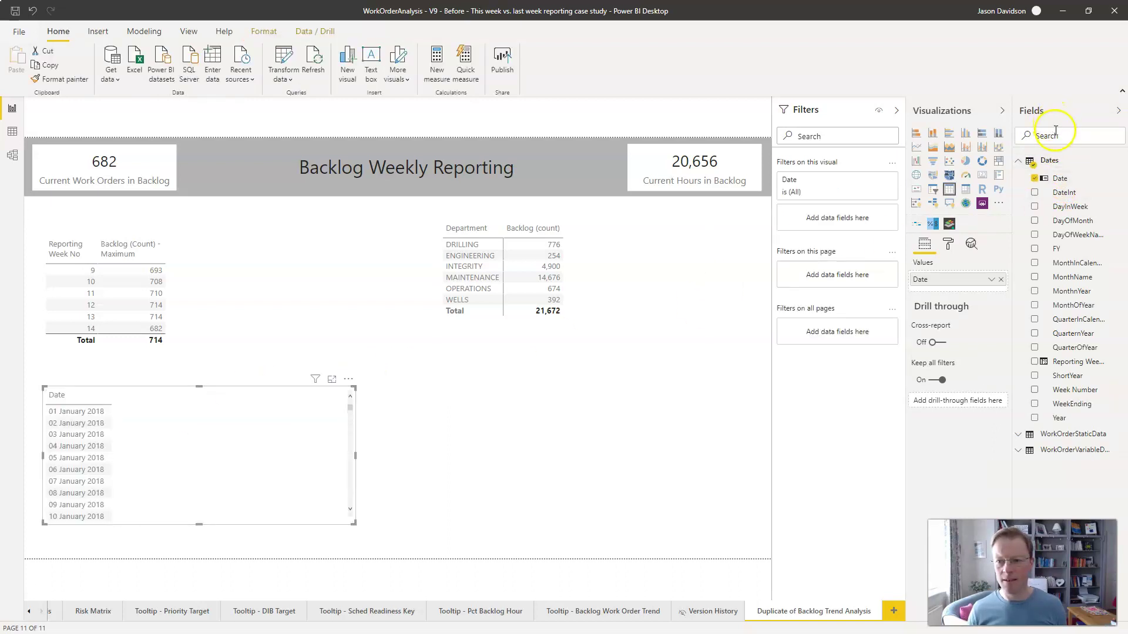
{"action": "type", "text": "backlo"}
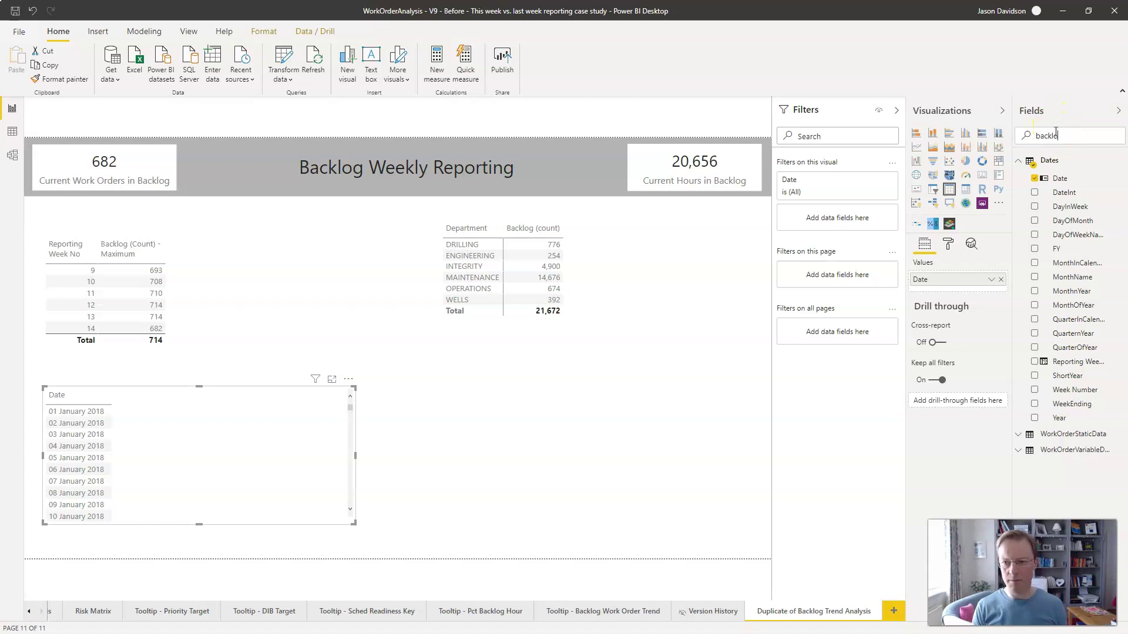
{"action": "left_click_drag", "start_coordinate": [1090, 179], "coordinate": [209, 428]}
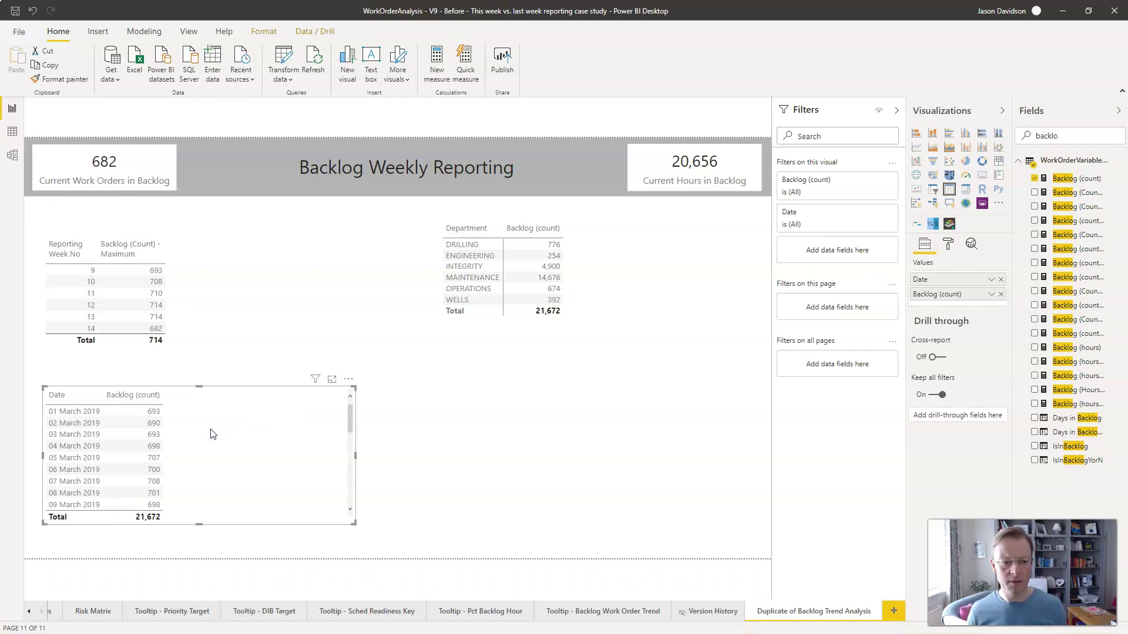
{"action": "left_click_drag", "start_coordinate": [220, 390], "coordinate": [279, 396]}
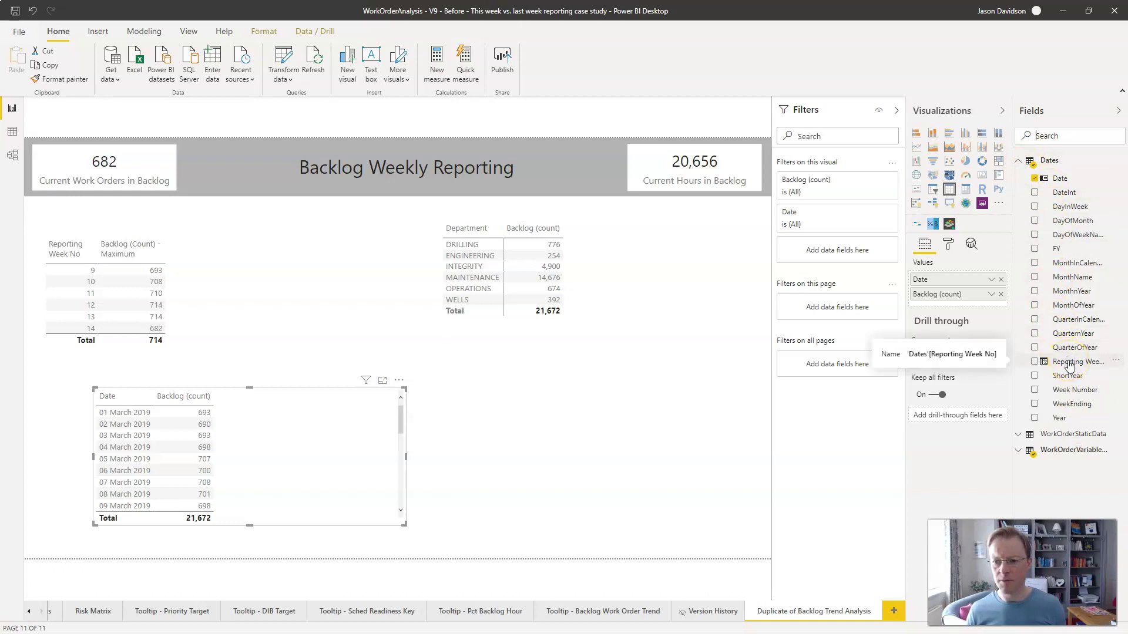
{"action": "left_click_drag", "start_coordinate": [1069, 367], "coordinate": [1106, 367]}
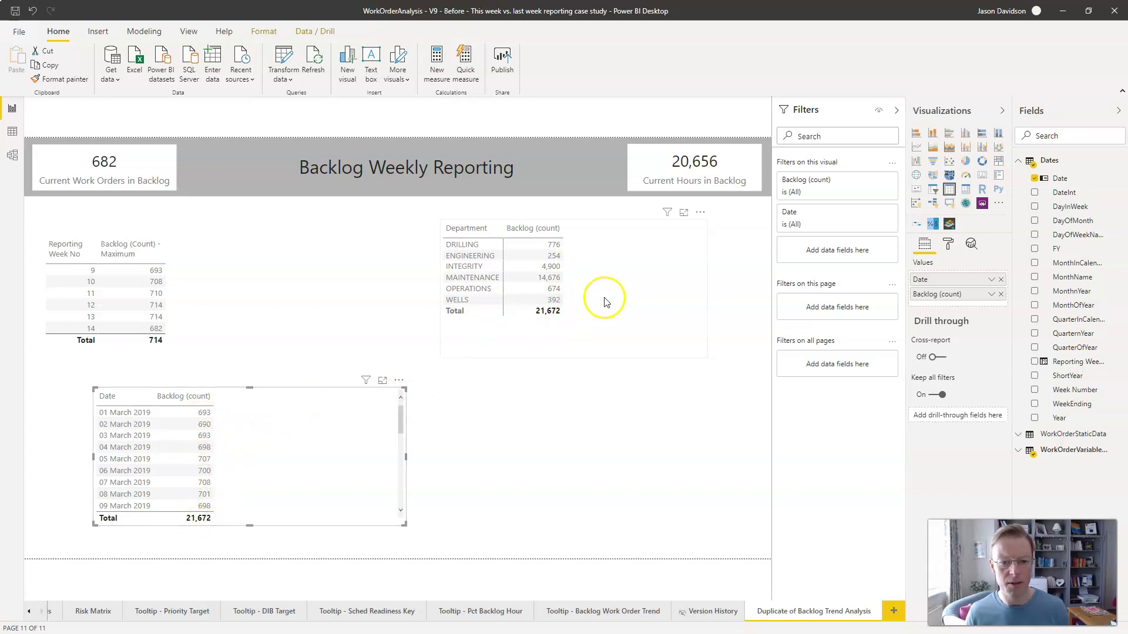
Add the Backlog (count) Latest Extract Date measure from WorkOrderVariableData to the department matrix and narrow its column so the heading wraps
{"action": "left_click", "coordinate": [516, 234]}
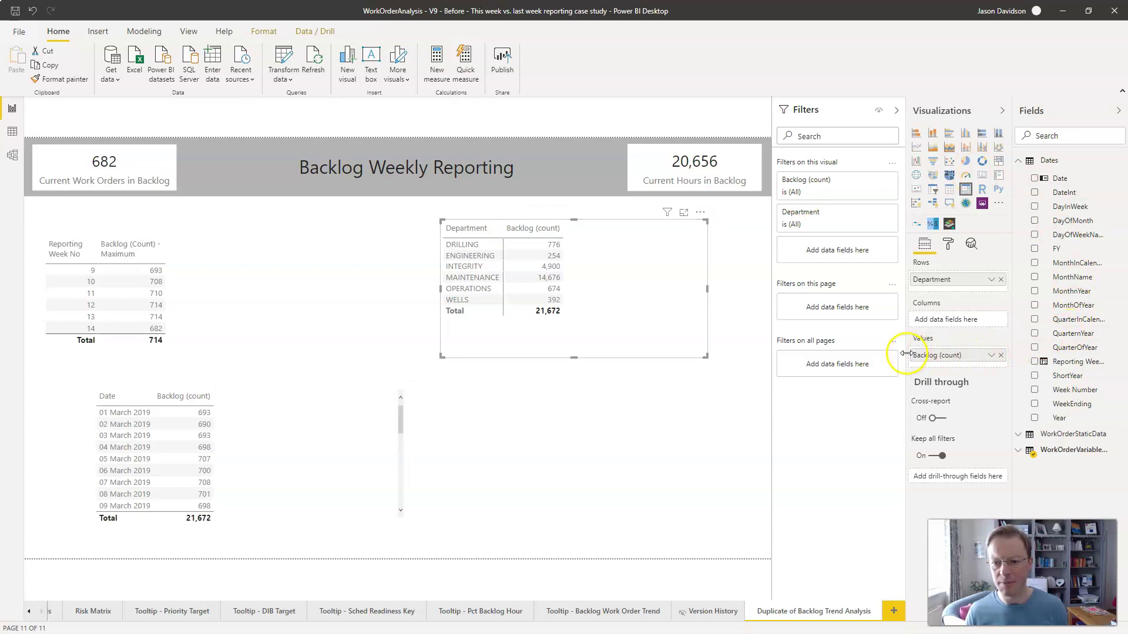
{"action": "left_click_drag", "start_coordinate": [905, 353], "coordinate": [891, 357]}
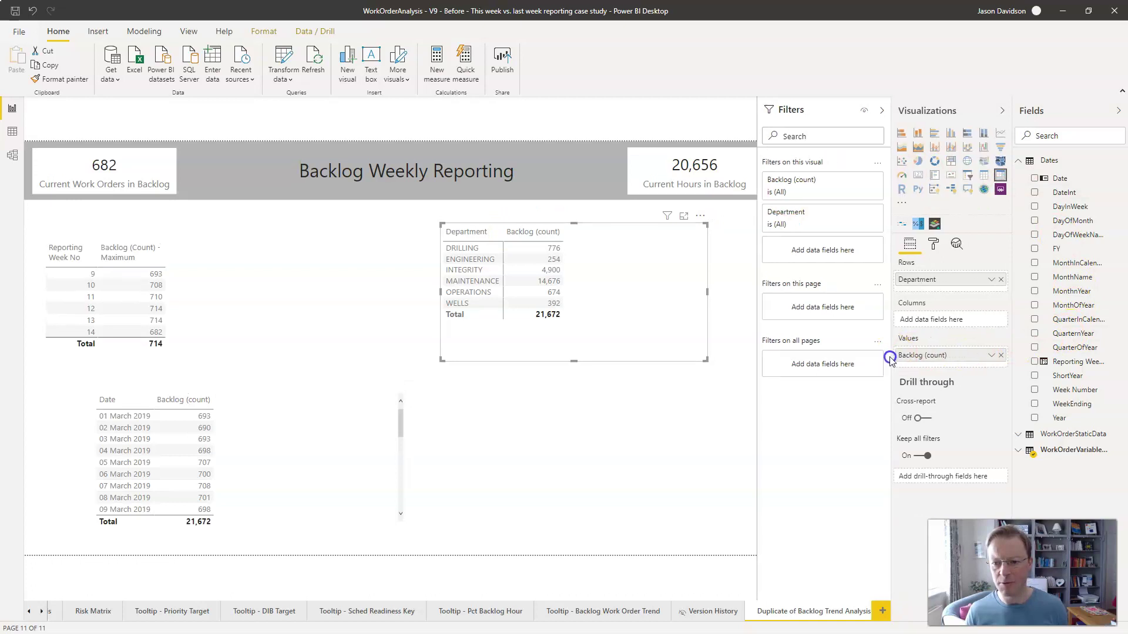
{"action": "left_click", "coordinate": [1020, 162]}
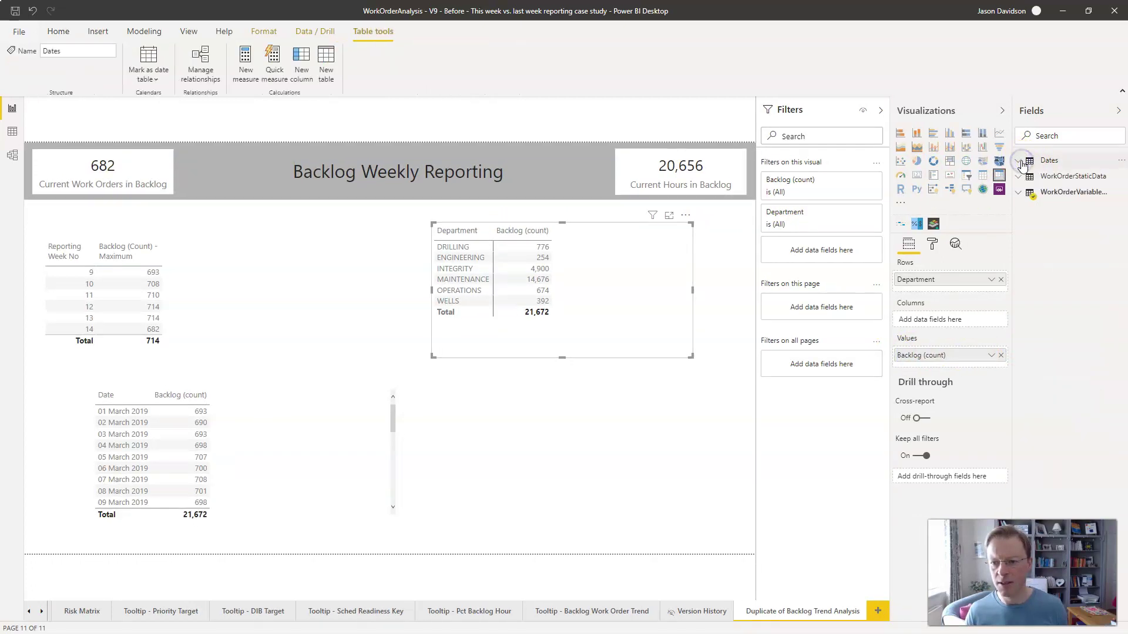
{"action": "left_click", "coordinate": [1019, 194]}
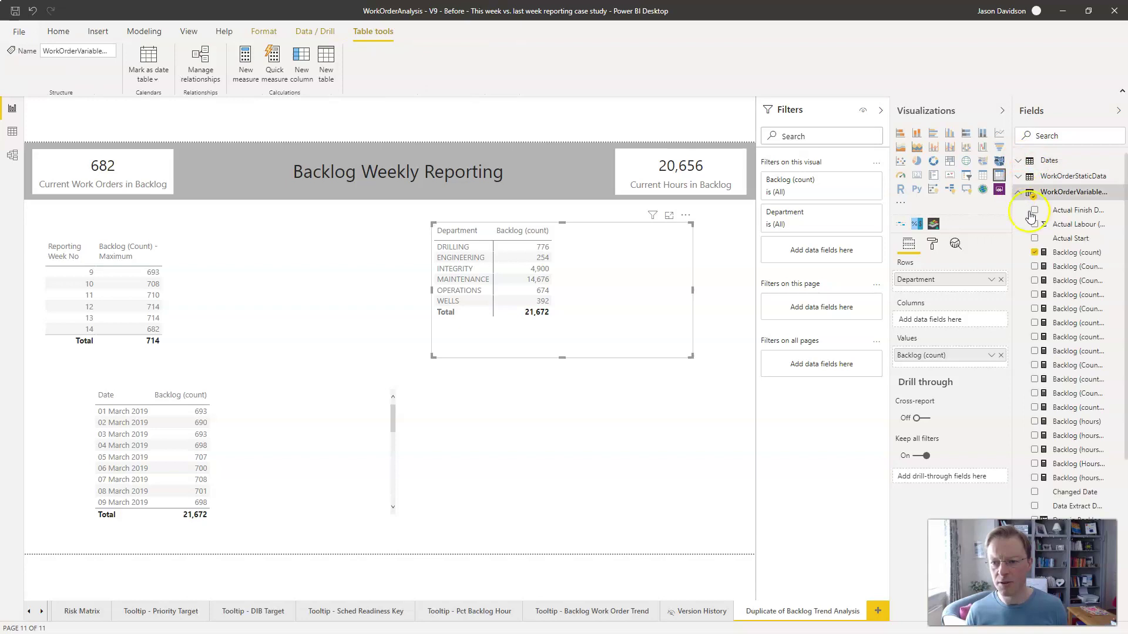
{"action": "left_click_drag", "start_coordinate": [1012, 392], "coordinate": [960, 399]}
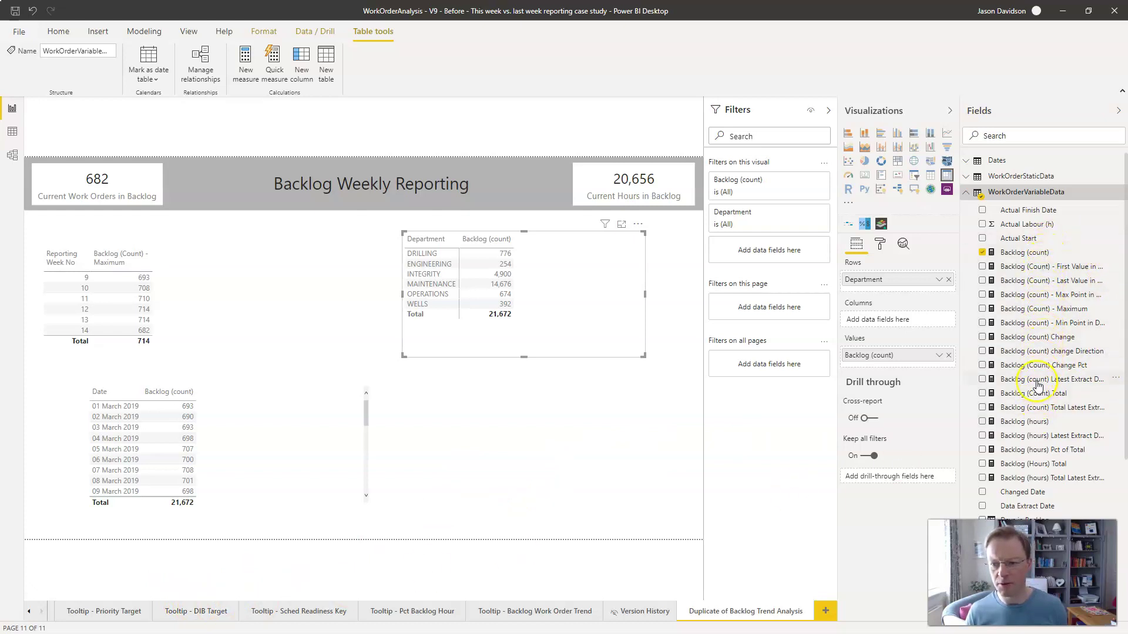
{"action": "left_click_drag", "start_coordinate": [1036, 383], "coordinate": [574, 289]}
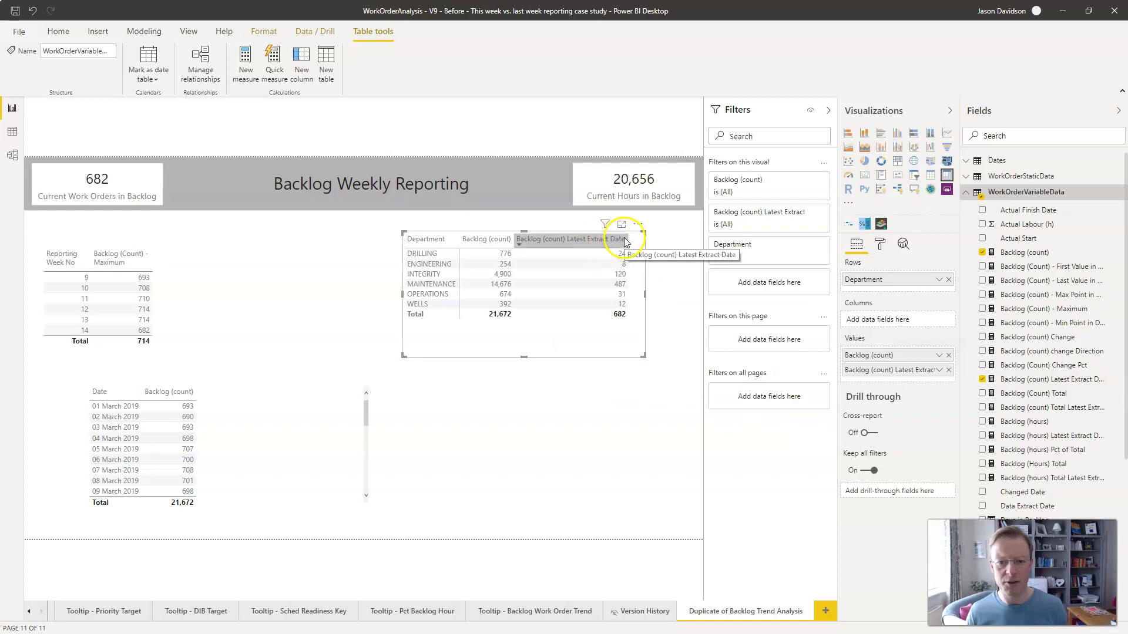
{"action": "left_click_drag", "start_coordinate": [626, 242], "coordinate": [575, 251]}
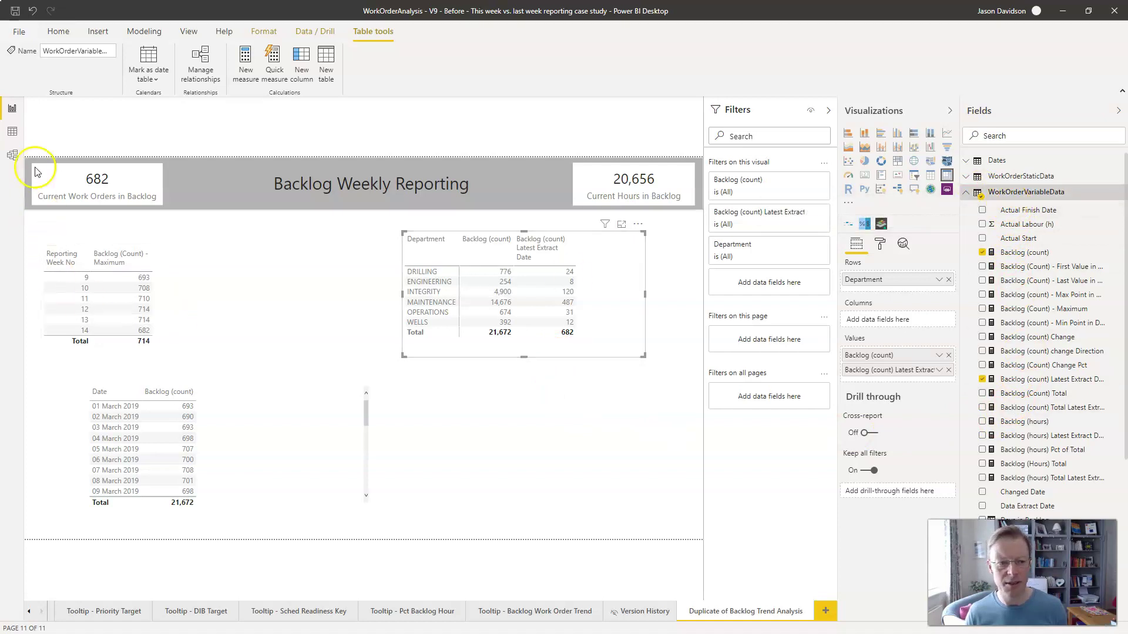
Examine the model relationships between Dates, WorkOrderStaticData and WorkOrderVariableData and the fields of WorkOrderVariableData, then return to the report page
{"action": "left_click", "coordinate": [11, 155]}
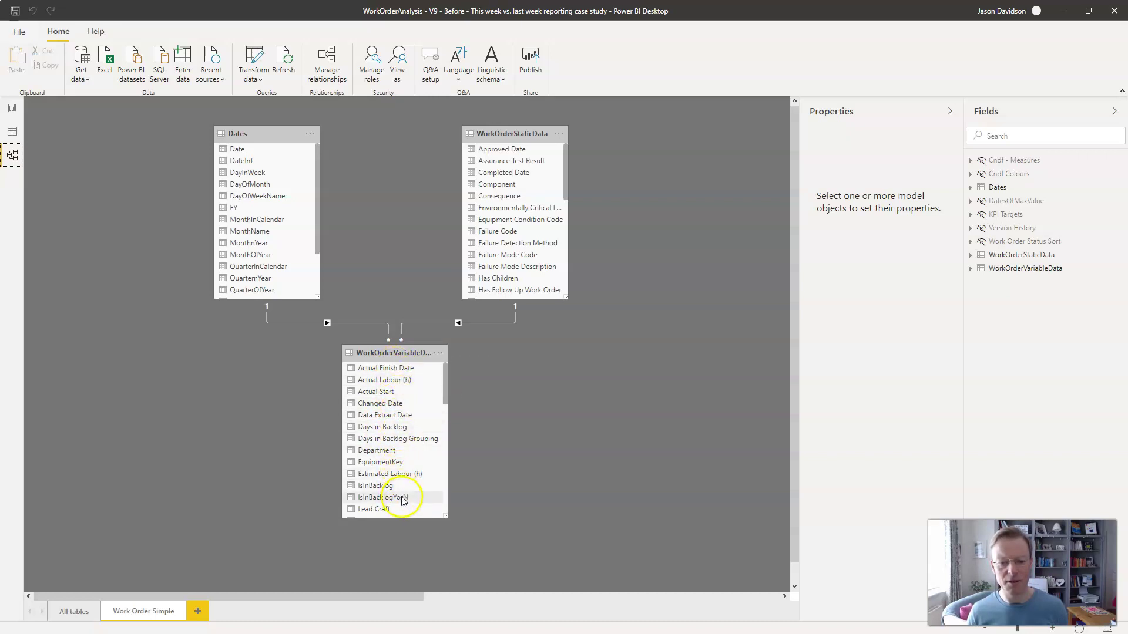
{"action": "left_click_drag", "start_coordinate": [446, 375], "coordinate": [442, 392]}
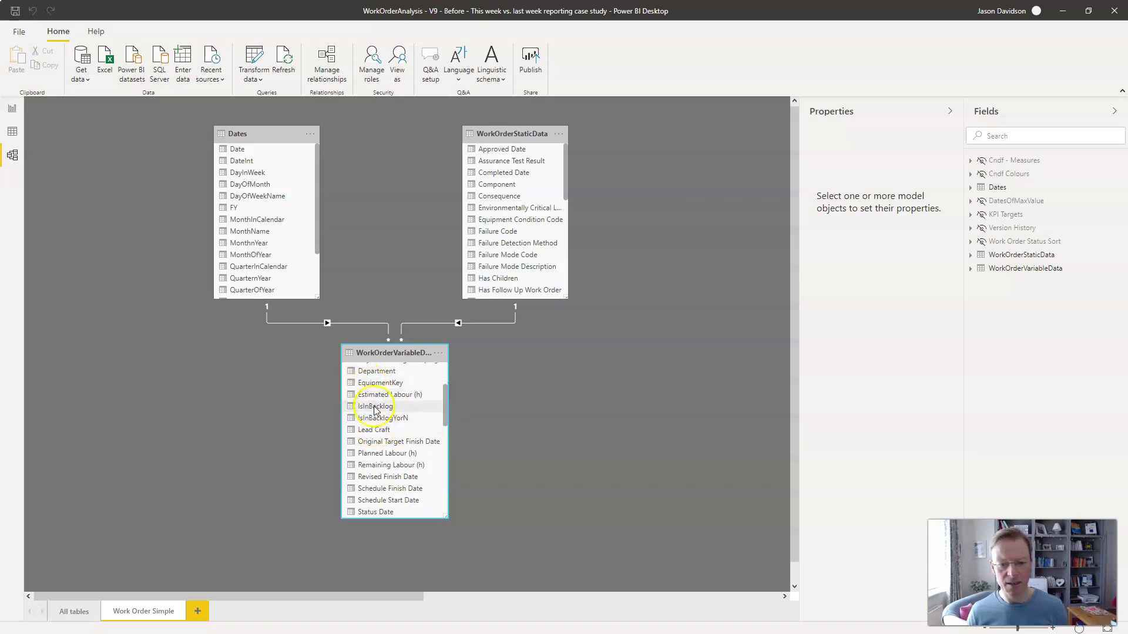
{"action": "left_click_drag", "start_coordinate": [442, 394], "coordinate": [449, 366]}
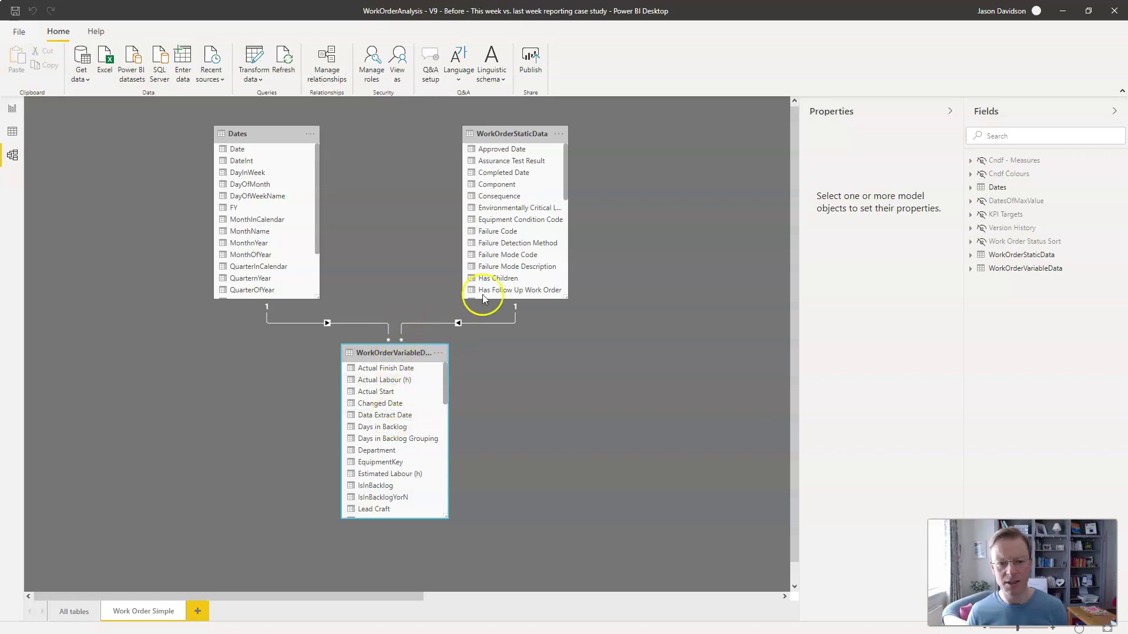
{"action": "left_click", "coordinate": [12, 109]}
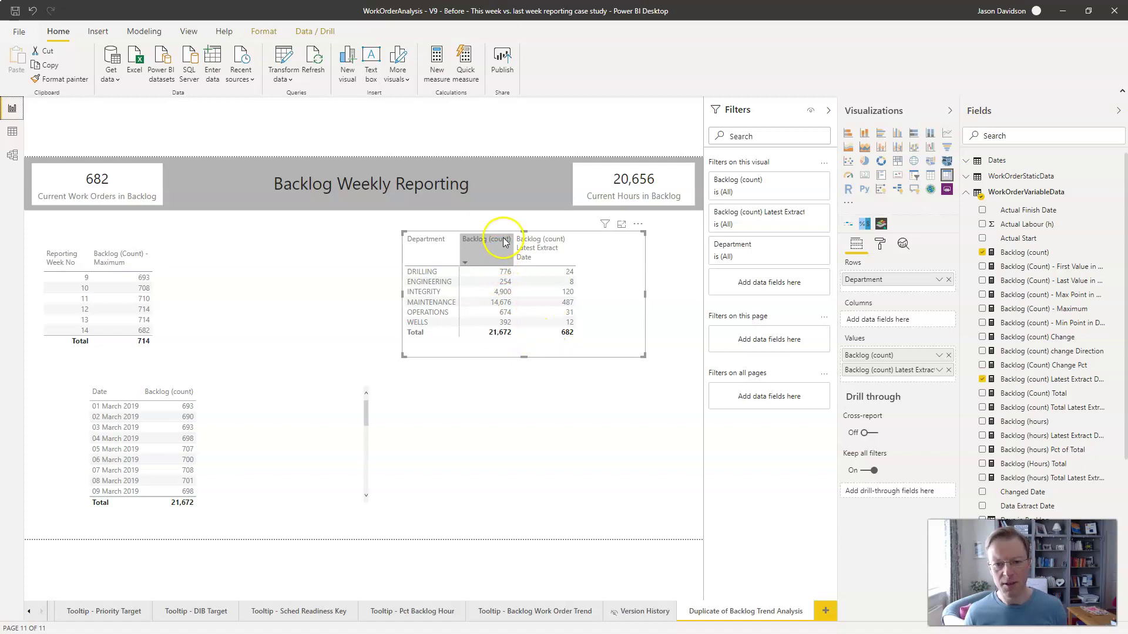
Review the matrix's two backlog columns and show the Backlog (count) Latest Extract Date measure's DAX in the expanded formula editor
{"action": "left_click_drag", "start_coordinate": [496, 245], "coordinate": [486, 343]}
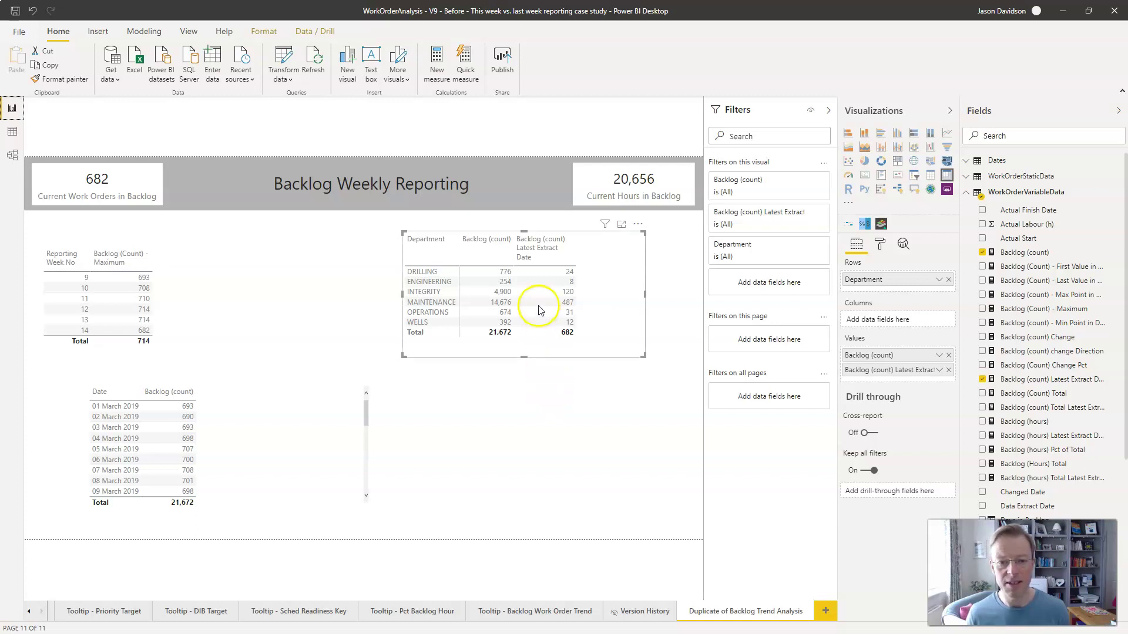
{"action": "mouse_move", "coordinate": [494, 252]}
{"action": "left_mouse_down"}
{"action": "mouse_move", "coordinate": [504, 341]}
{"action": "mouse_move", "coordinate": [496, 278]}
{"action": "mouse_move", "coordinate": [486, 335]}
{"action": "mouse_move", "coordinate": [497, 271]}
{"action": "mouse_move", "coordinate": [497, 329]}
{"action": "mouse_move", "coordinate": [535, 245]}
{"action": "mouse_move", "coordinate": [545, 245]}
{"action": "mouse_move", "coordinate": [558, 329]}
{"action": "mouse_move", "coordinate": [546, 249]}
{"action": "left_mouse_up"}
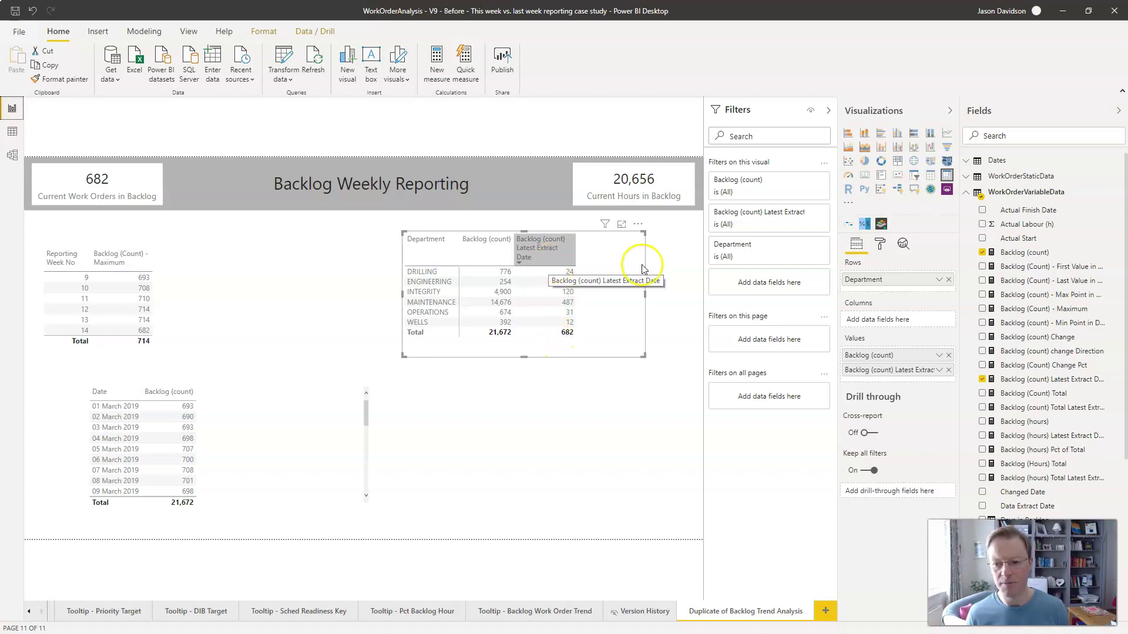
{"action": "left_click", "coordinate": [1040, 382]}
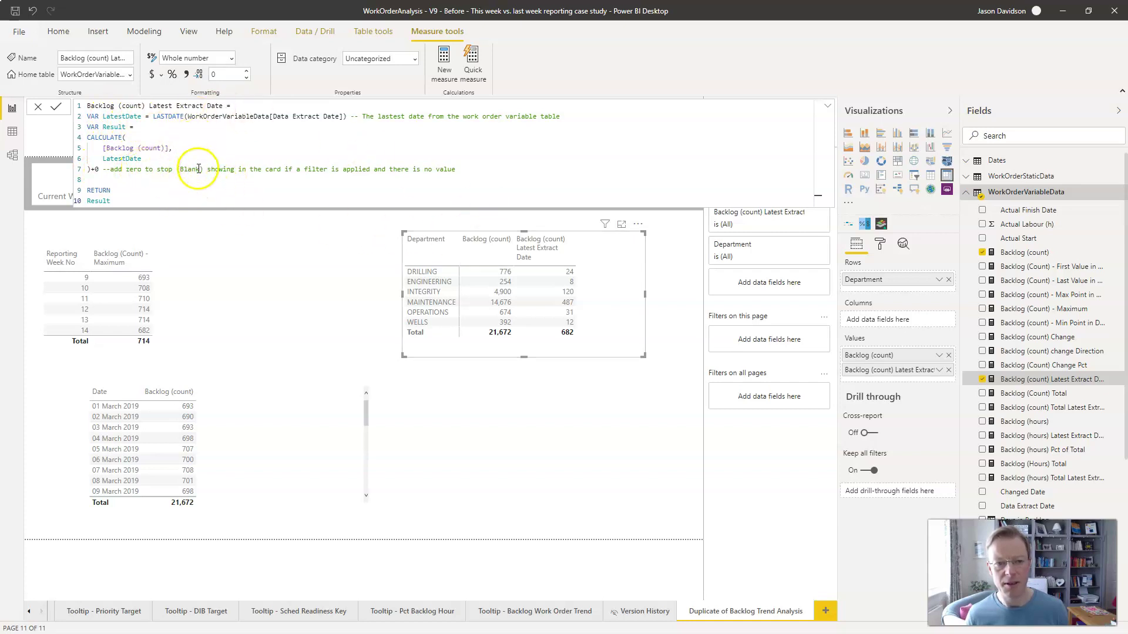
{"action": "left_click", "coordinate": [828, 108]}
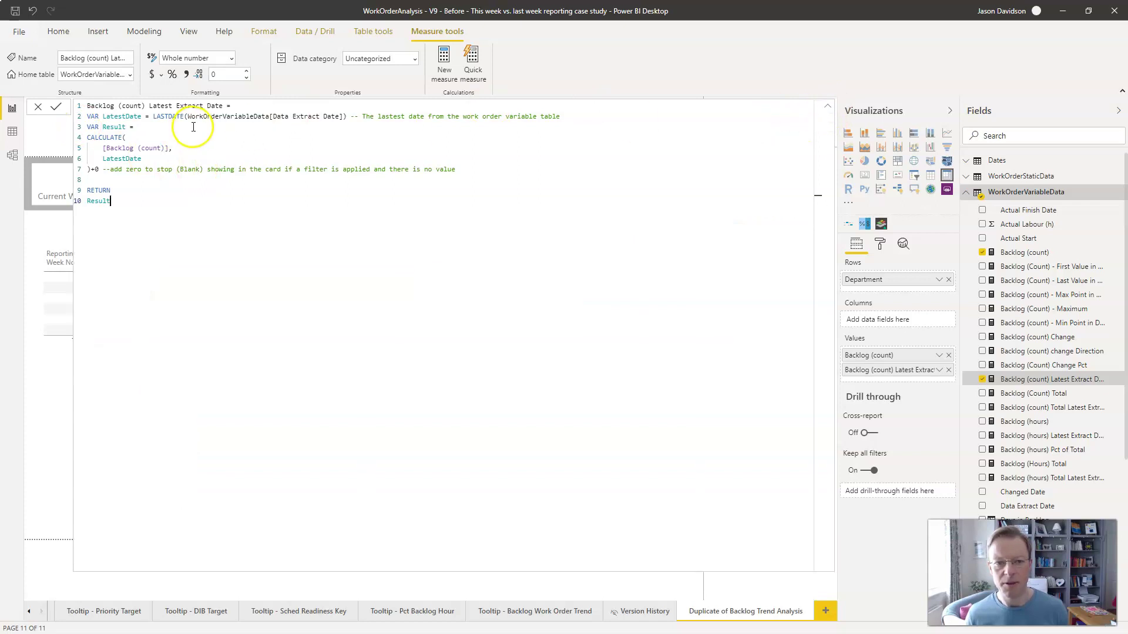
Close the expanded formula editor and remove Backlog (count) from the department matrix's values
{"action": "left_click", "coordinate": [828, 109]}
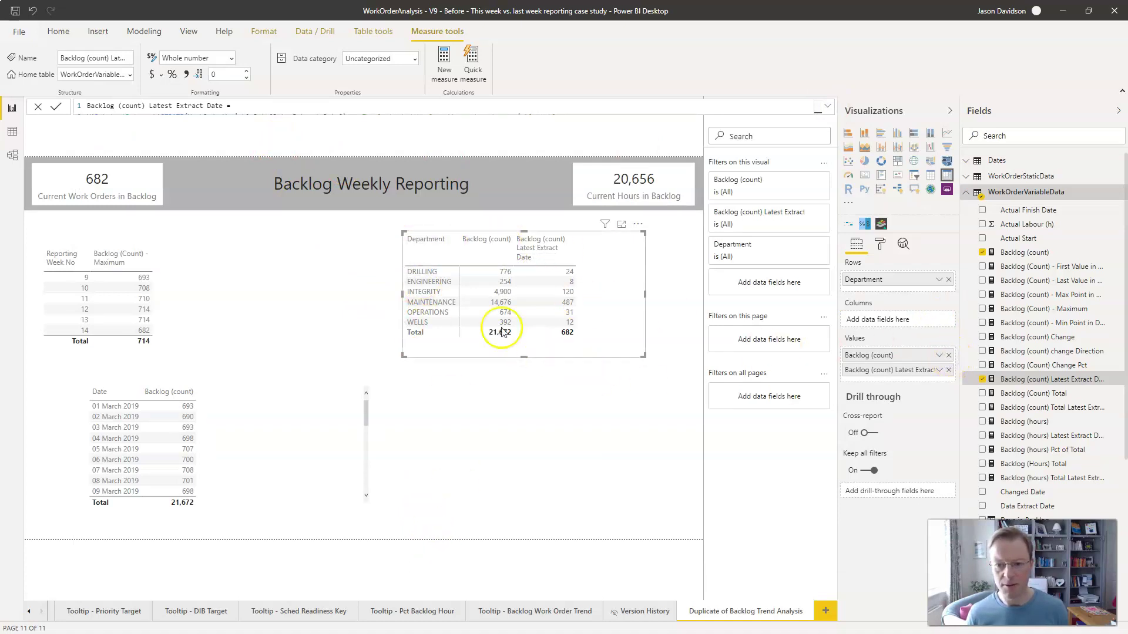
{"action": "left_click", "coordinate": [948, 355]}
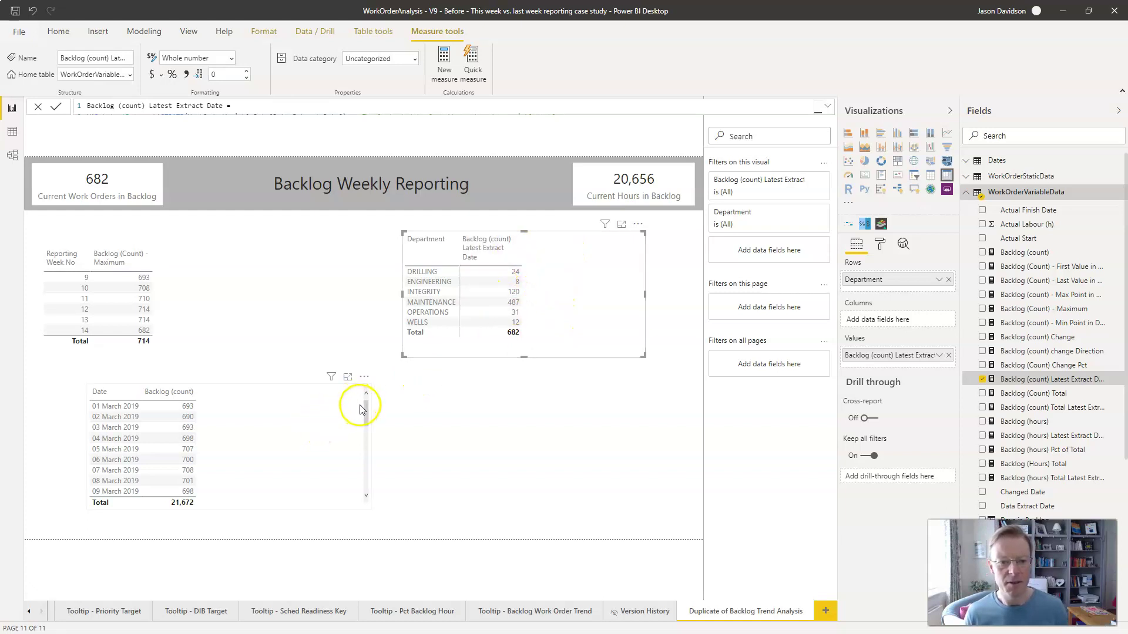
Show the latest March 2019 rows of the date table and add DayOfWeekName from Dates to it
{"action": "left_click_drag", "start_coordinate": [365, 405], "coordinate": [363, 488]}
{"action": "left_click", "coordinate": [182, 499]}
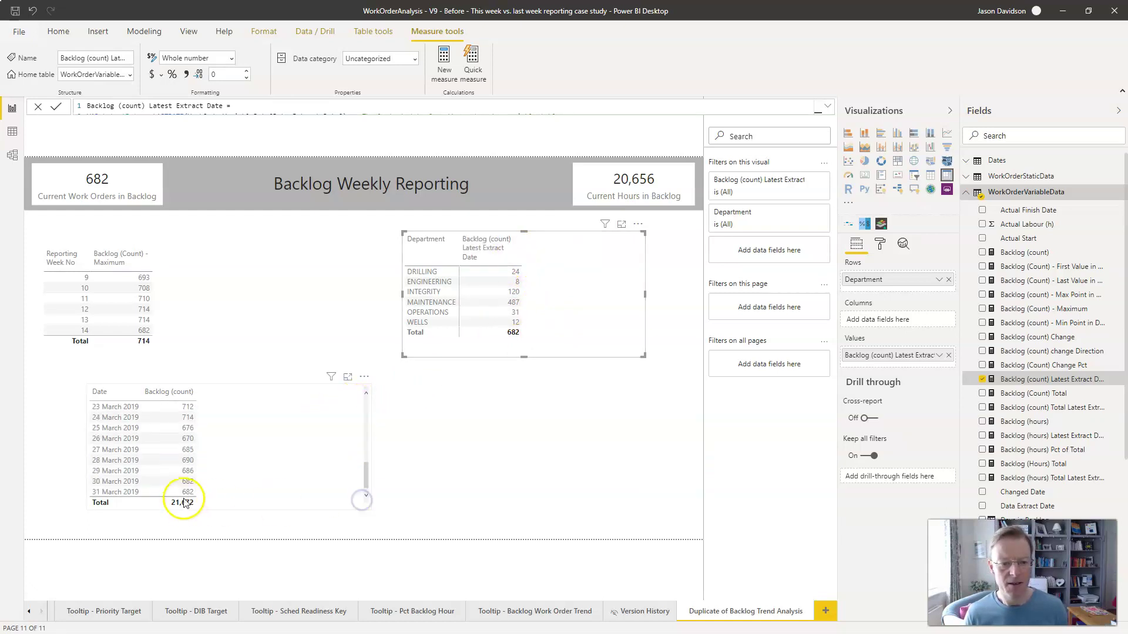
{"action": "left_click", "coordinate": [966, 162]}
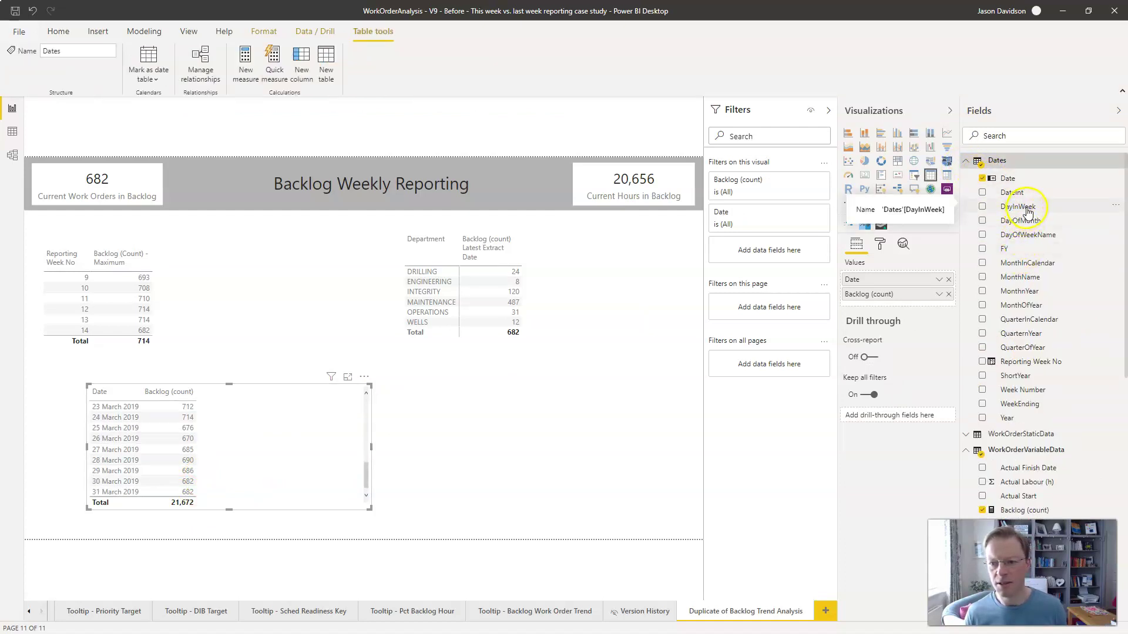
{"action": "left_click_drag", "start_coordinate": [1027, 234], "coordinate": [283, 448]}
{"action": "left_click_drag", "start_coordinate": [185, 497], "coordinate": [113, 496]}
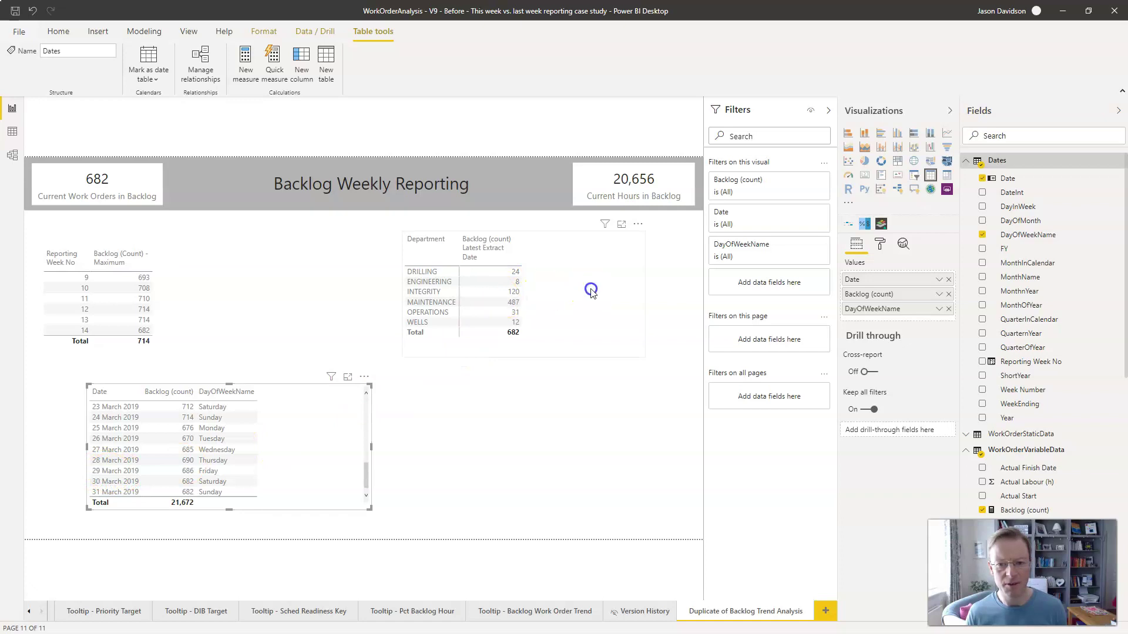
Add Backlog (count) from WorkOrderVariableData to the department matrix beside the Backlog (count) Latest Extract Date column
{"action": "key", "text": "Tab"}
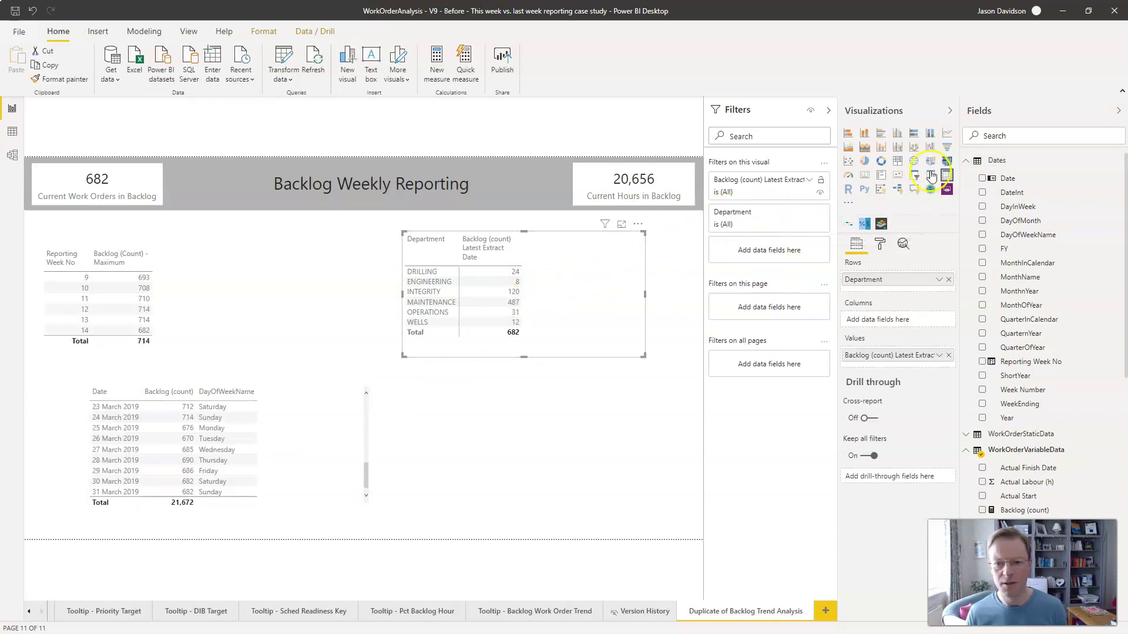
{"action": "left_click_drag", "start_coordinate": [1015, 185], "coordinate": [591, 301]}
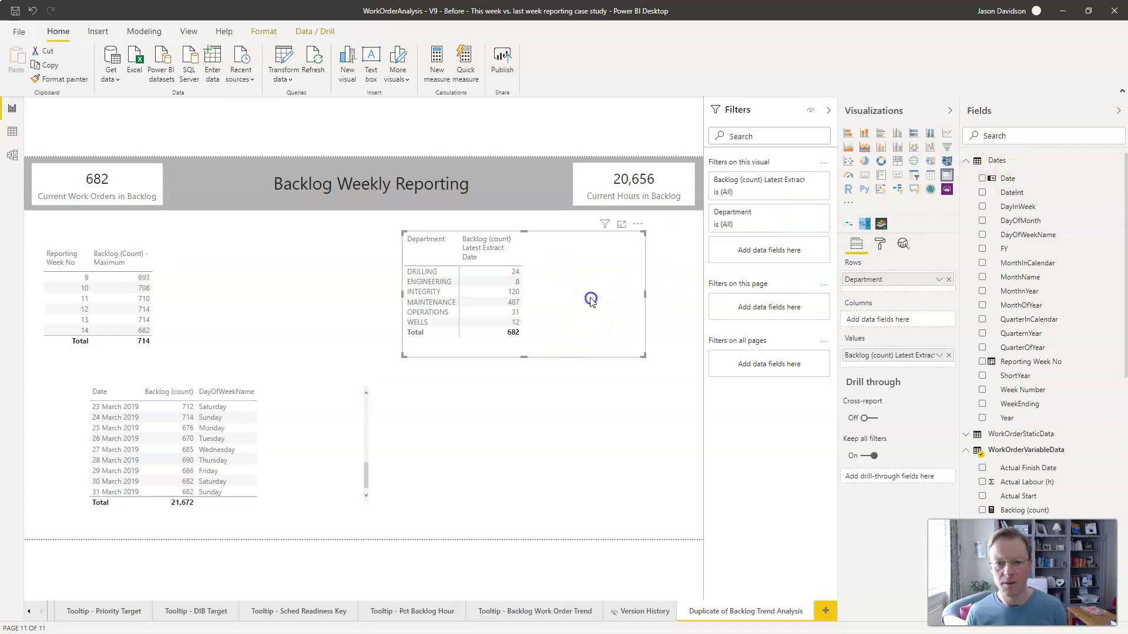
{"action": "left_click", "coordinate": [1014, 180]}
{"action": "left_click_drag", "start_coordinate": [1013, 182], "coordinate": [1008, 318]}
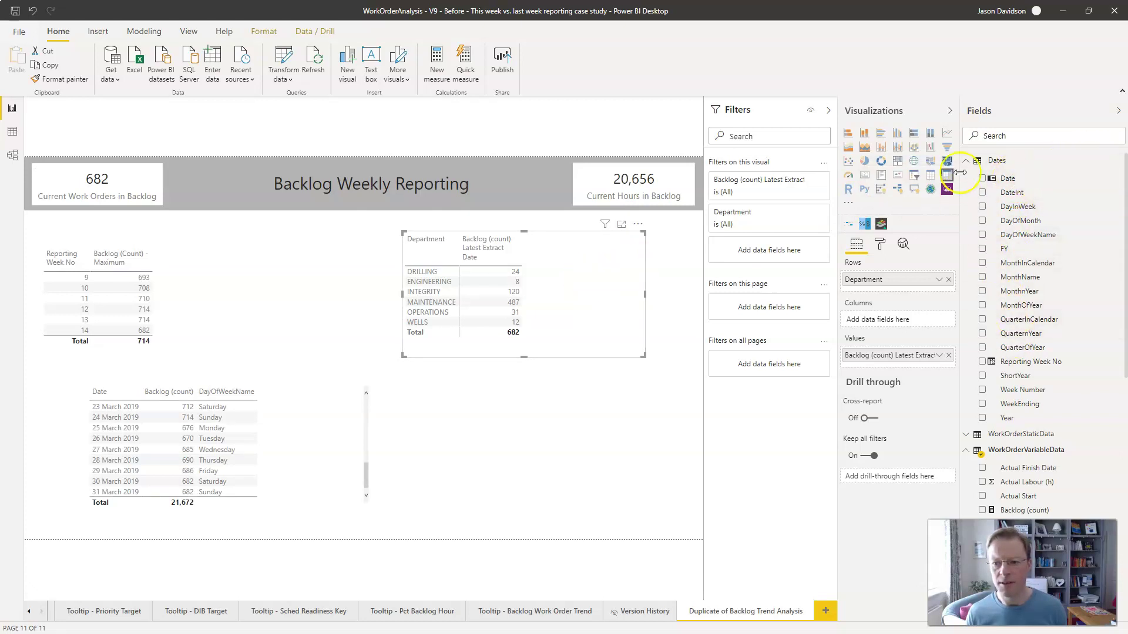
{"action": "left_click", "coordinate": [966, 165]}
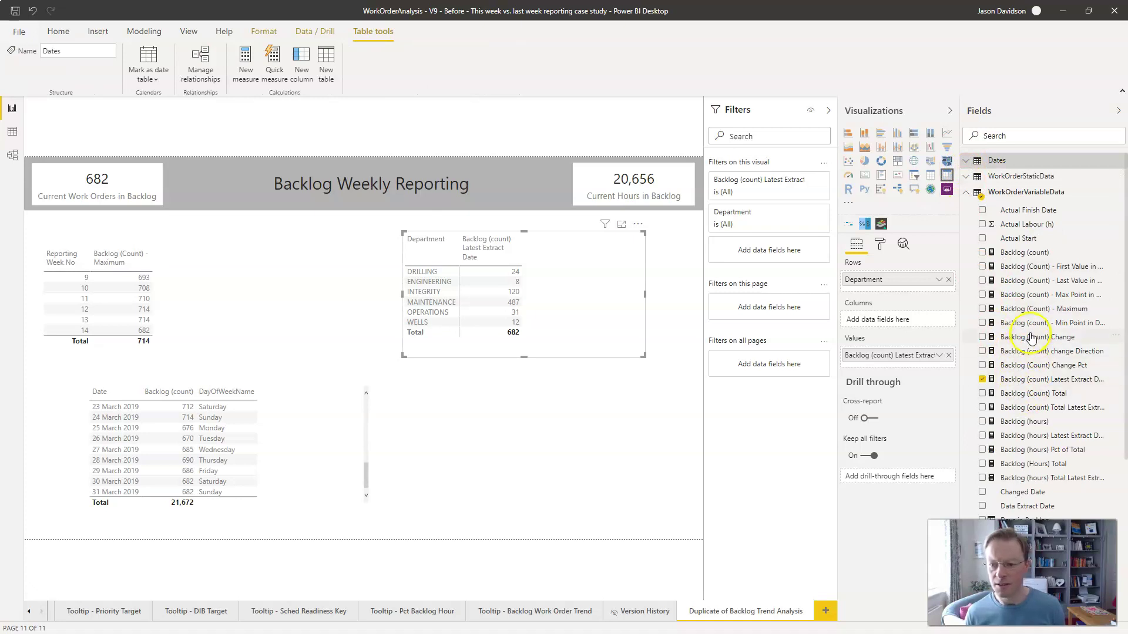
{"action": "left_click_drag", "start_coordinate": [1032, 254], "coordinate": [586, 277]}
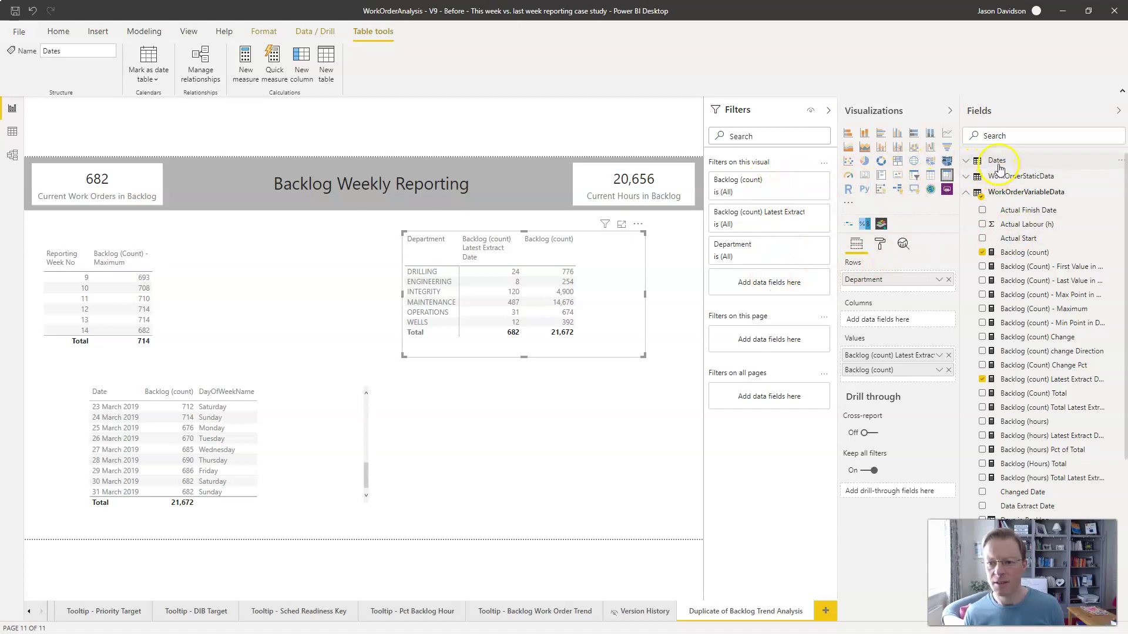
Filter the department matrix by Date from Dates, using advanced filtering with the value is 29/03/2019
{"action": "left_click", "coordinate": [965, 165]}
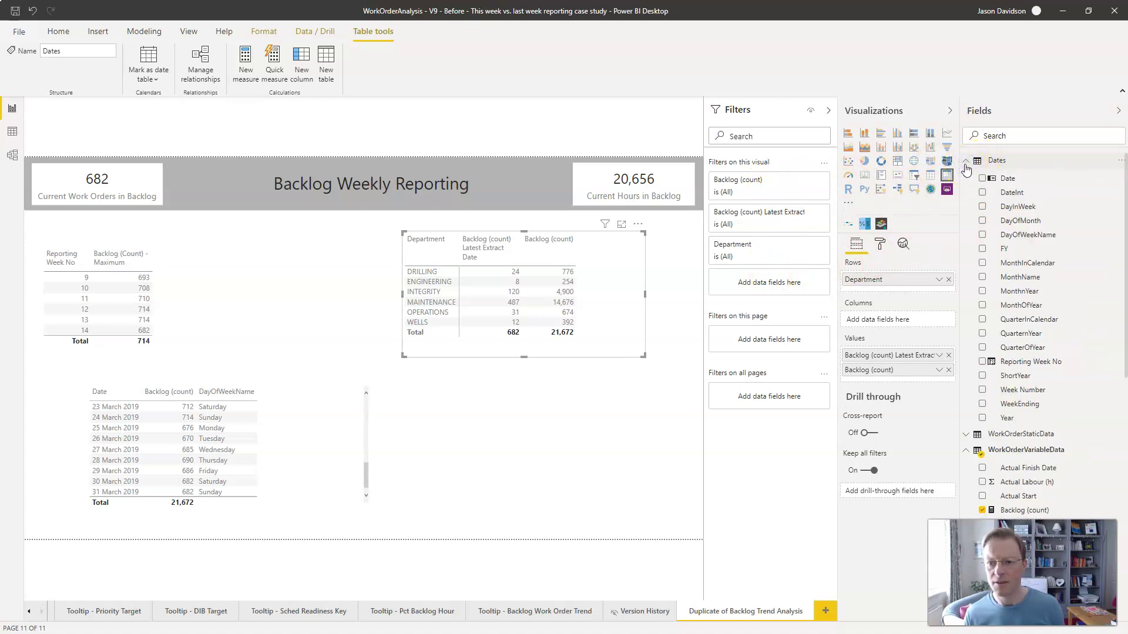
{"action": "left_click_drag", "start_coordinate": [1005, 178], "coordinate": [769, 287]}
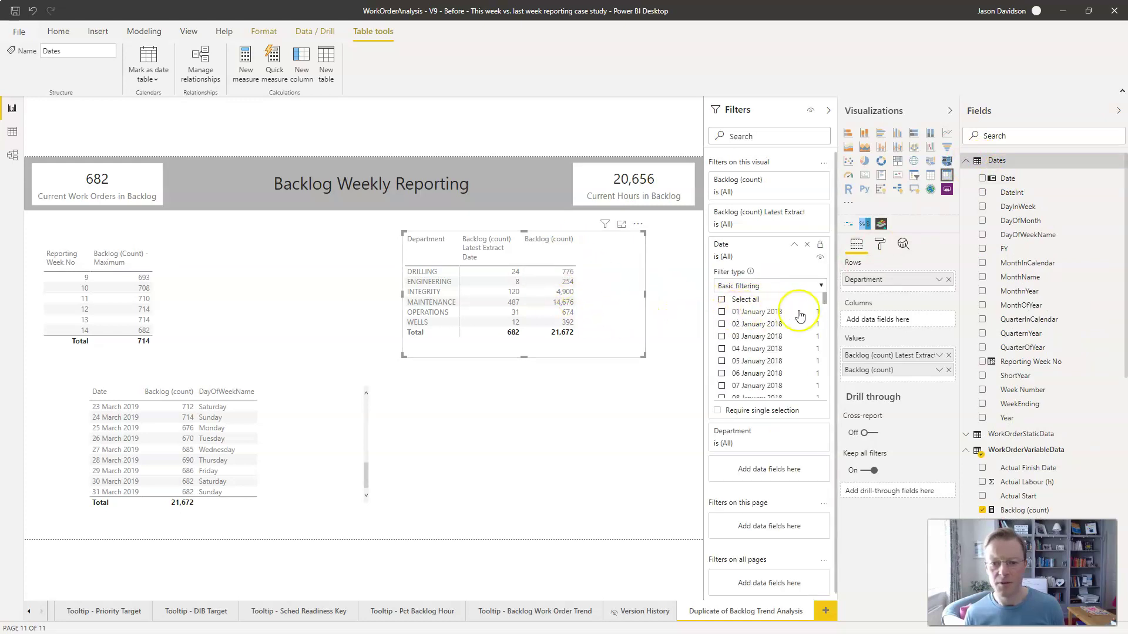
{"action": "left_click_drag", "start_coordinate": [826, 301], "coordinate": [824, 395]}
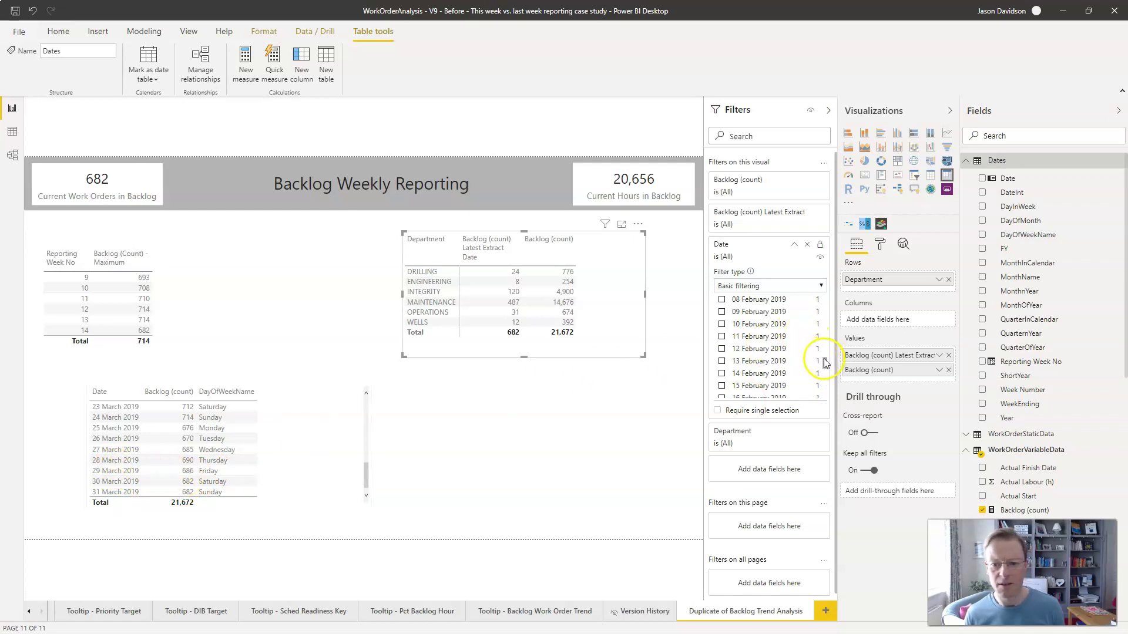
{"action": "mouse_move", "coordinate": [824, 363]}
{"action": "left_mouse_down"}
{"action": "mouse_move", "coordinate": [824, 375]}
{"action": "mouse_move", "coordinate": [824, 363]}
{"action": "left_mouse_up"}
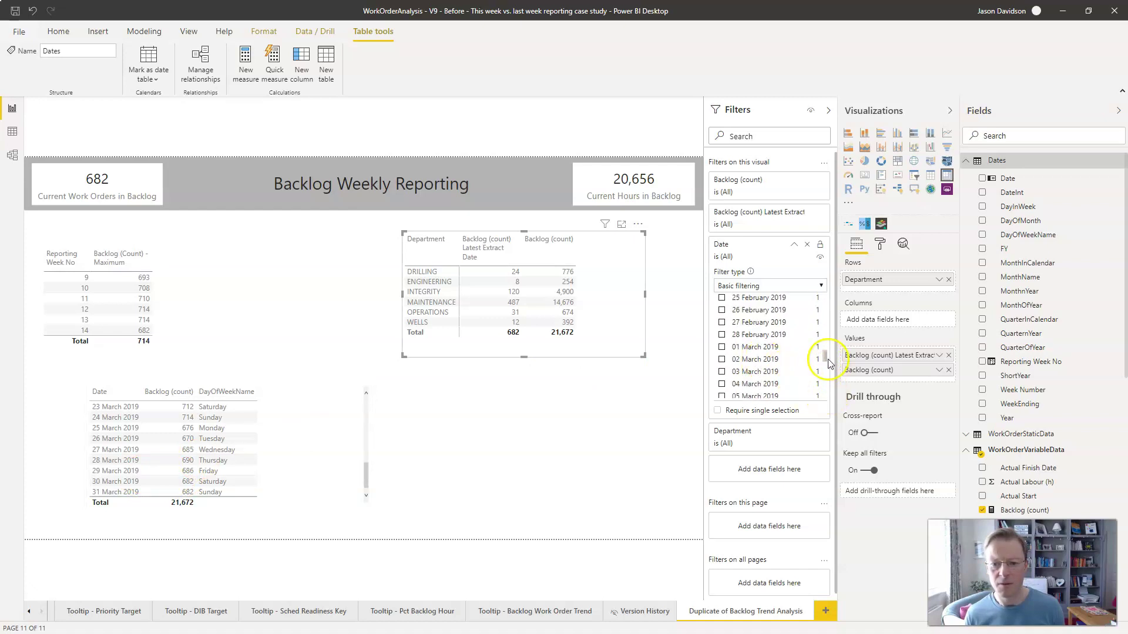
{"action": "left_click", "coordinate": [774, 286]}
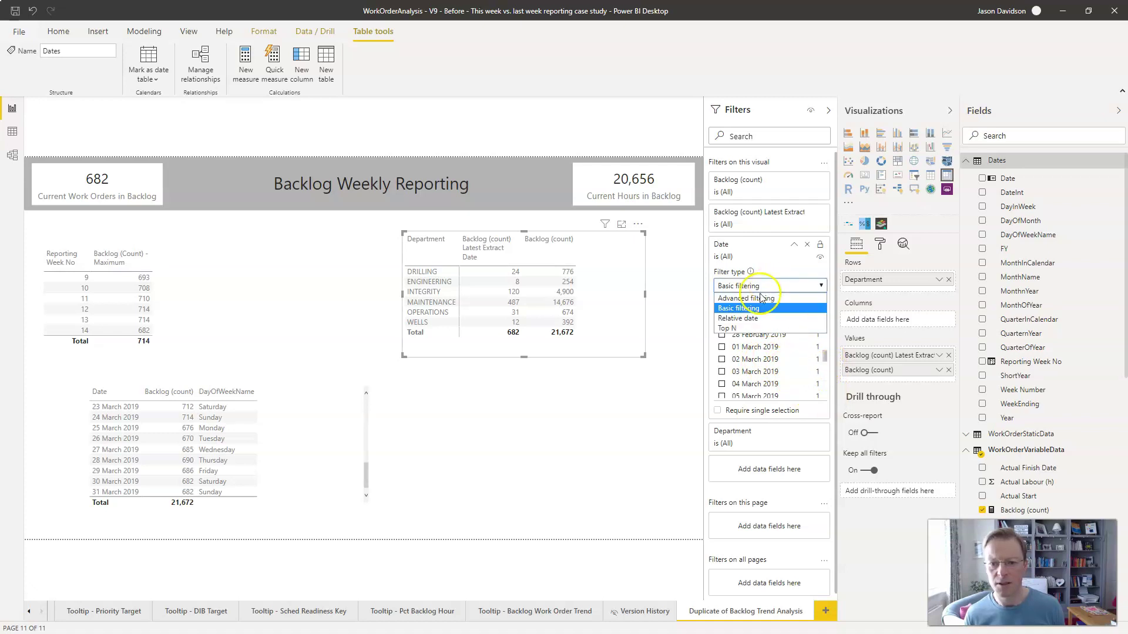
{"action": "left_click", "coordinate": [743, 299]}
{"action": "left_click", "coordinate": [726, 333]}
{"action": "type", "text": "29"}
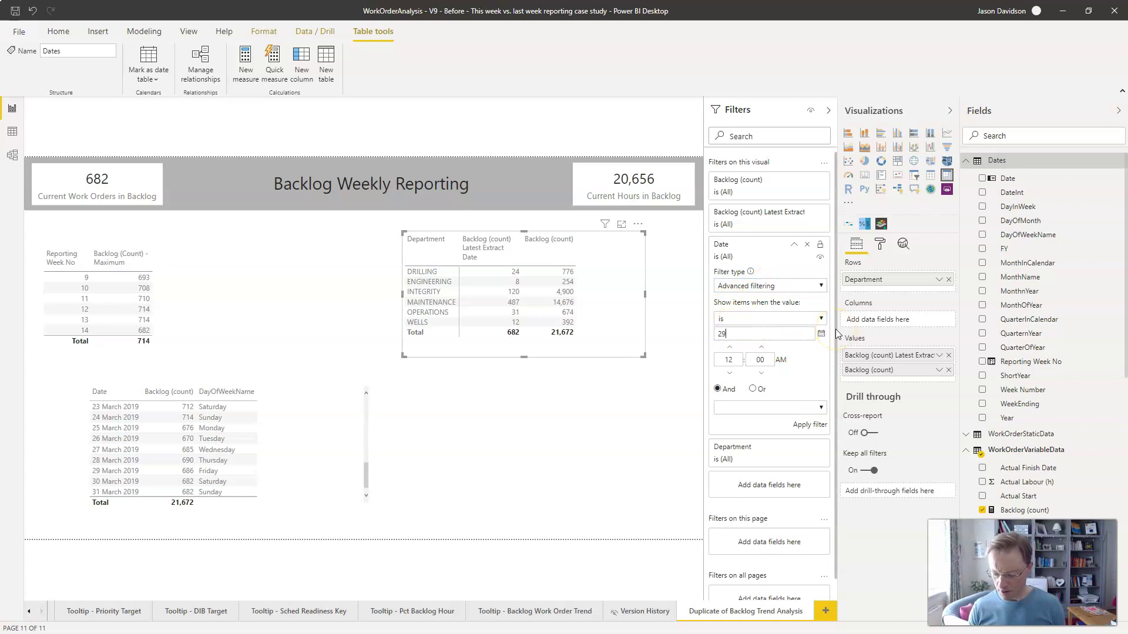
{"action": "type", "text": "/03/2019"}
{"action": "key", "text": "Return"}
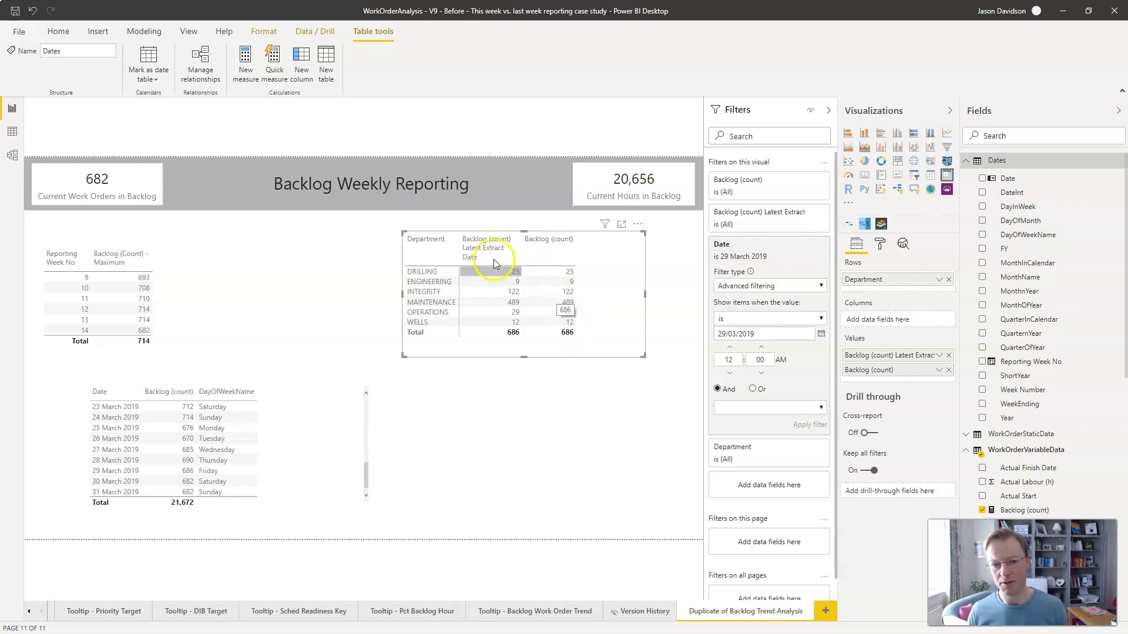
Clear the department matrix's Date filter and remove Backlog (count) from its values
{"action": "mouse_move", "coordinate": [811, 253]}
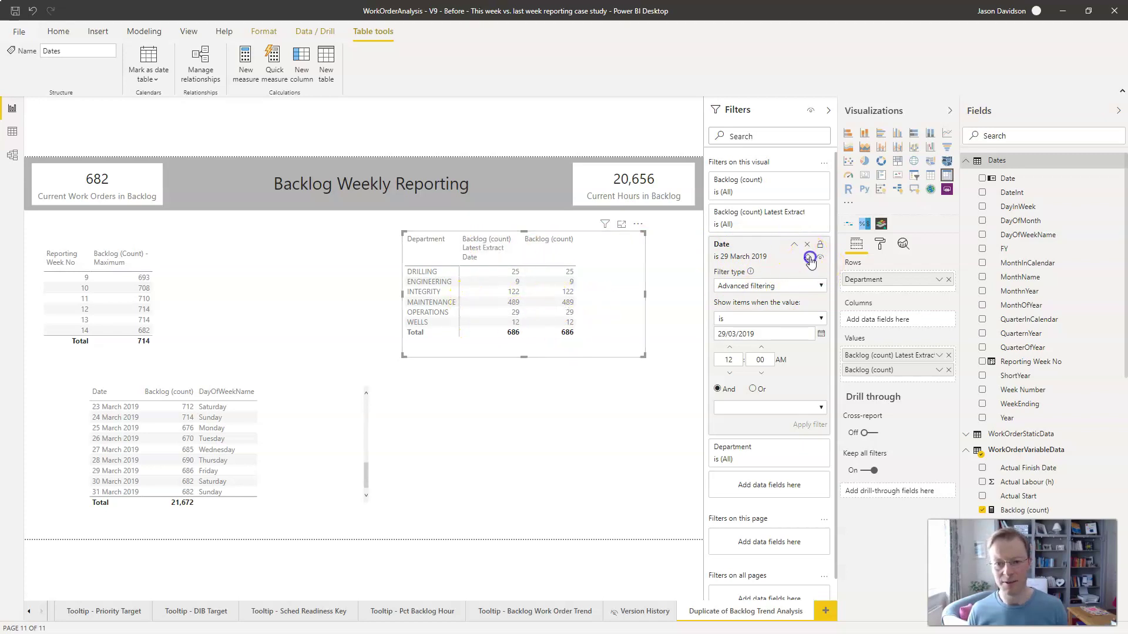
{"action": "left_click", "coordinate": [811, 258]}
{"action": "left_click", "coordinate": [794, 243]}
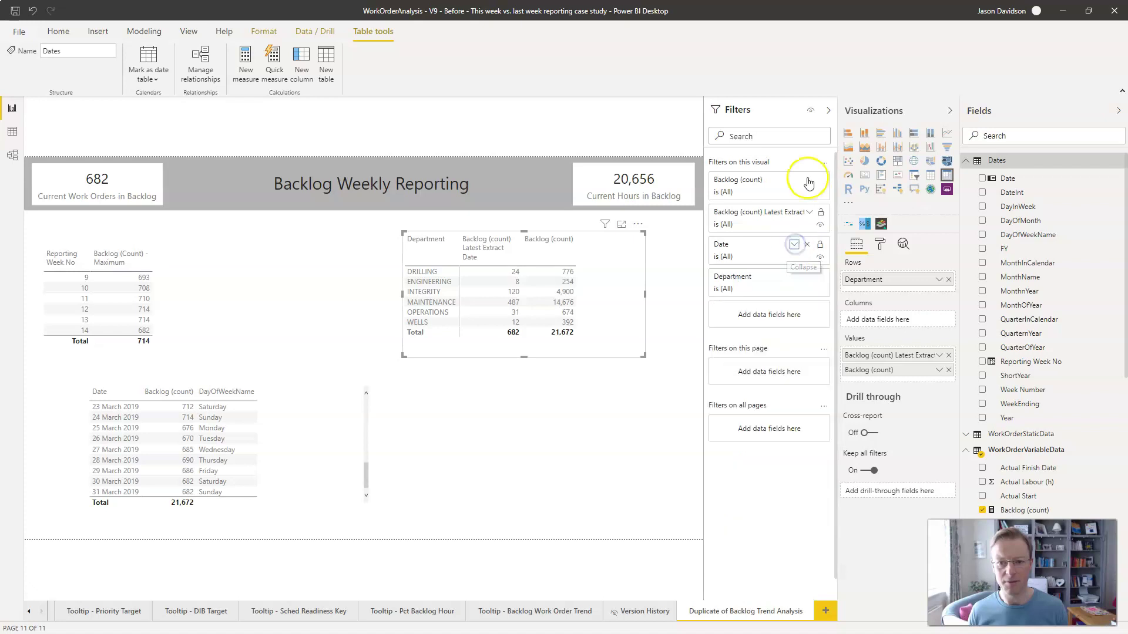
{"action": "left_click", "coordinate": [830, 116]}
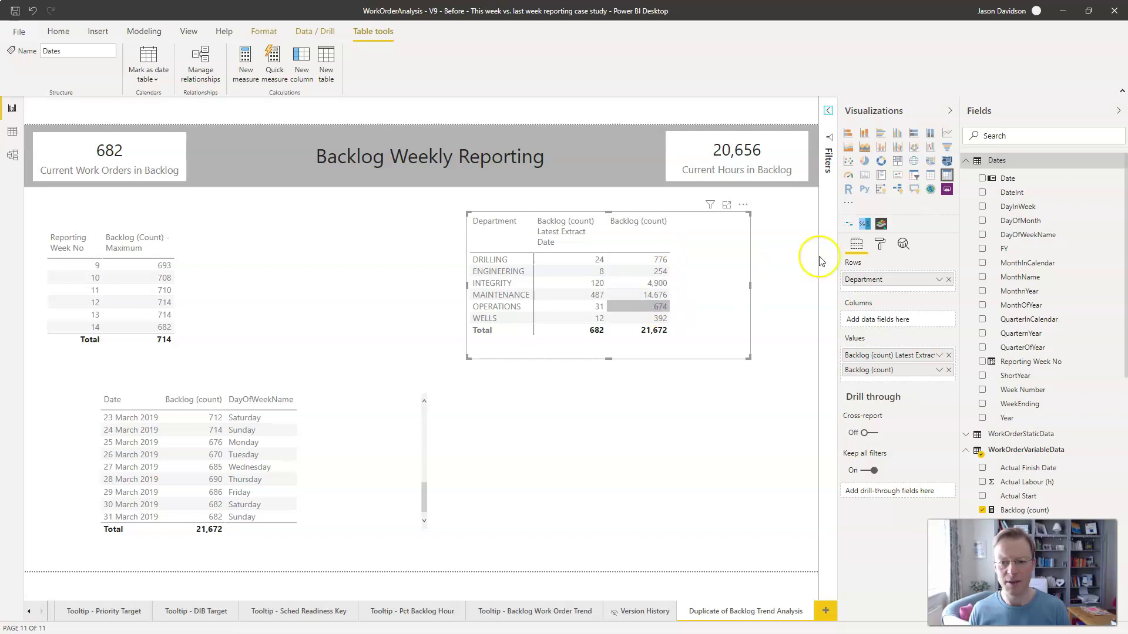
{"action": "left_click", "coordinate": [949, 373]}
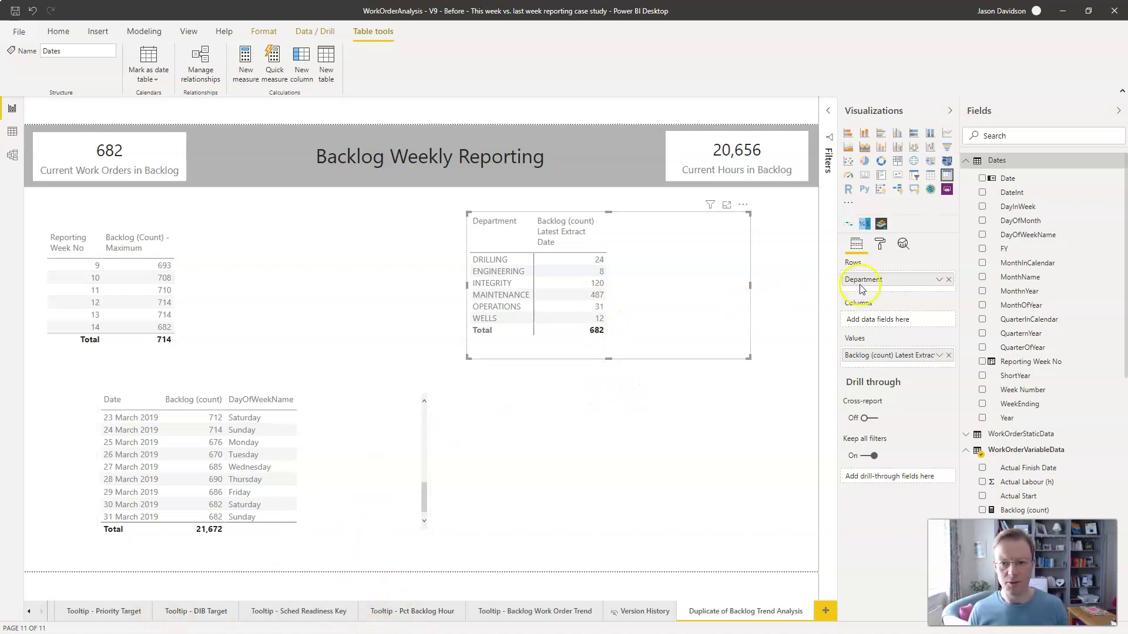
{"action": "left_click", "coordinate": [967, 163]}
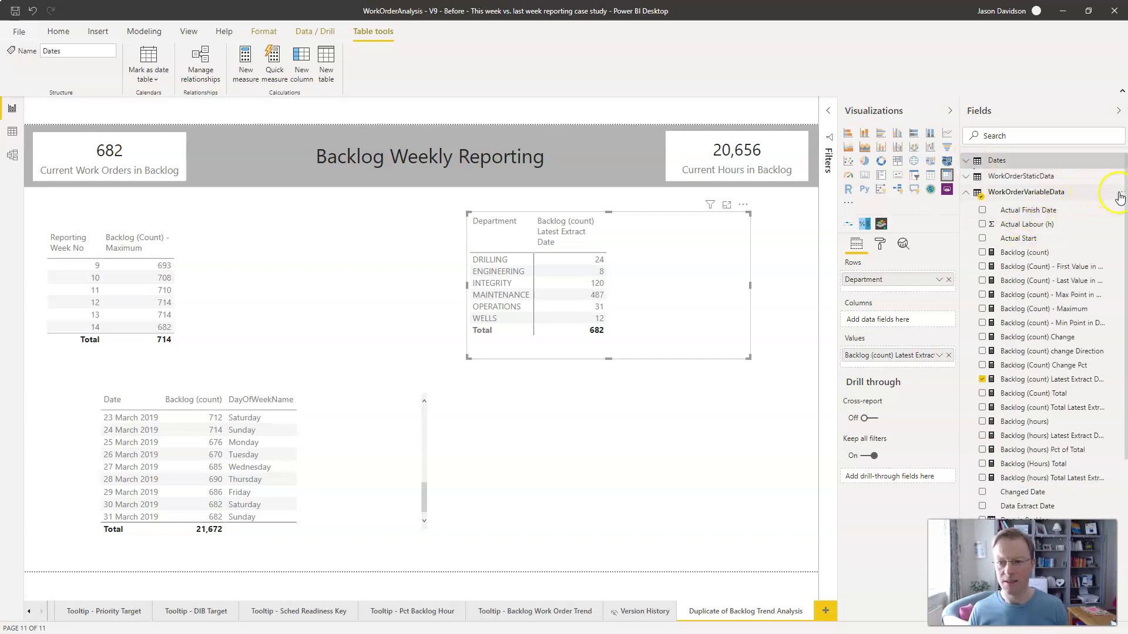
{"action": "left_click", "coordinate": [1120, 196]}
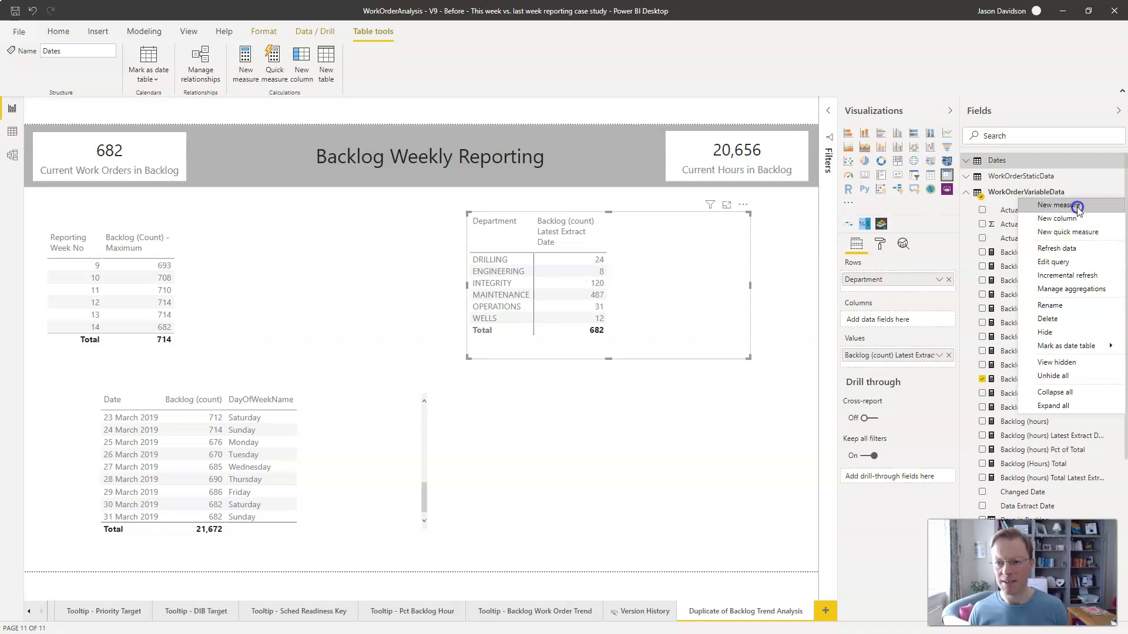
{"action": "left_click", "coordinate": [979, 262]}
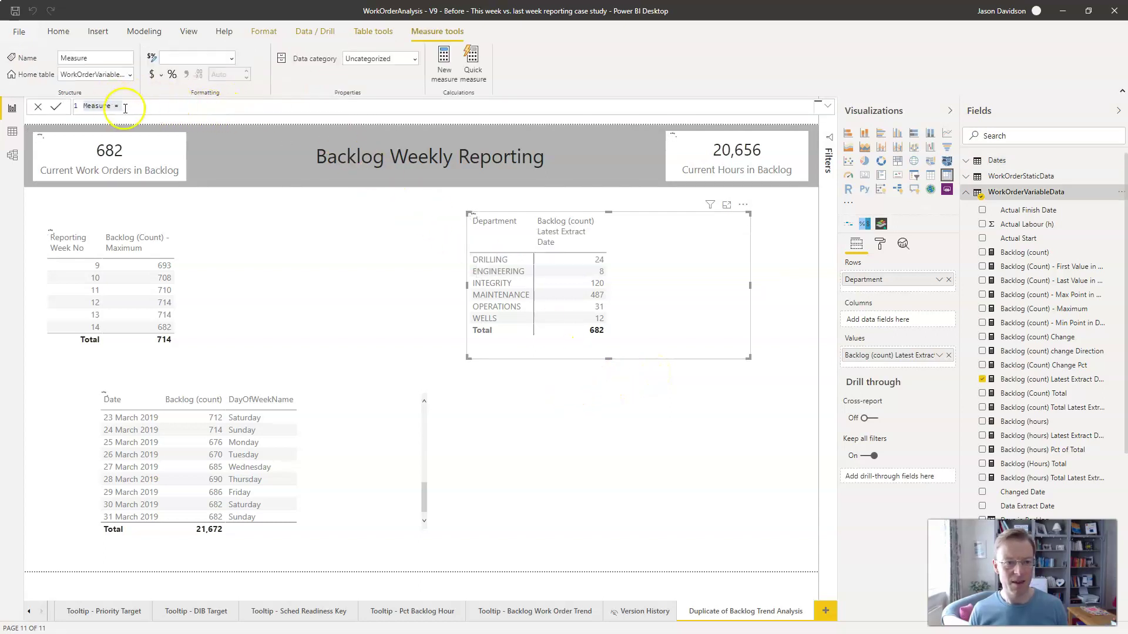
{"action": "left_click", "coordinate": [130, 107]}
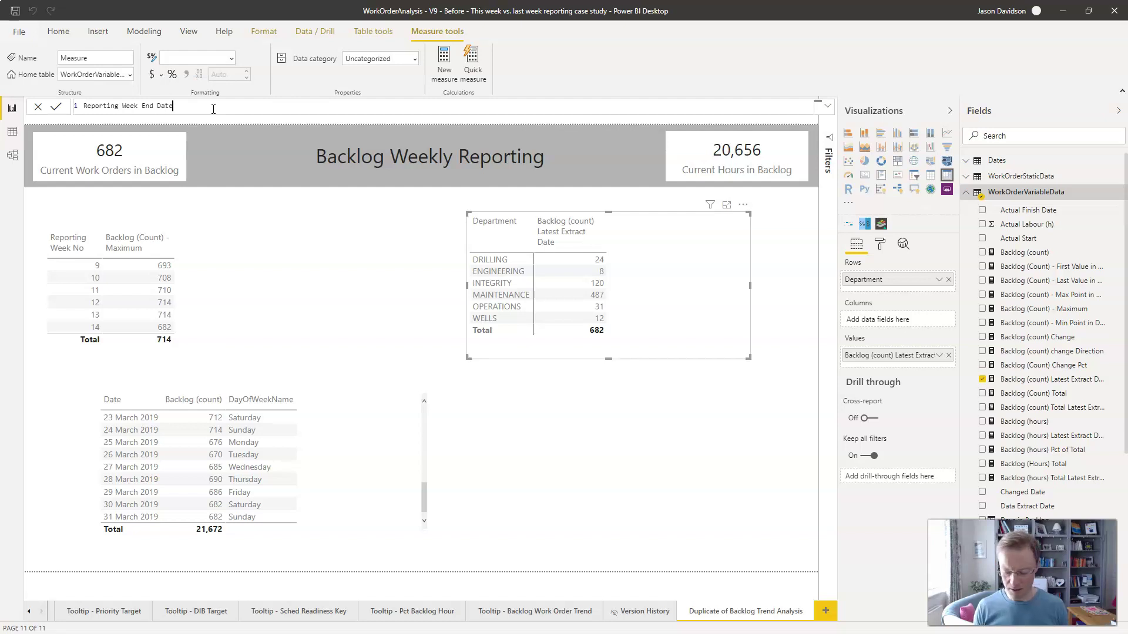
{"action": "key", "text": "shift+Home"}
{"action": "key", "text": "Delete"}
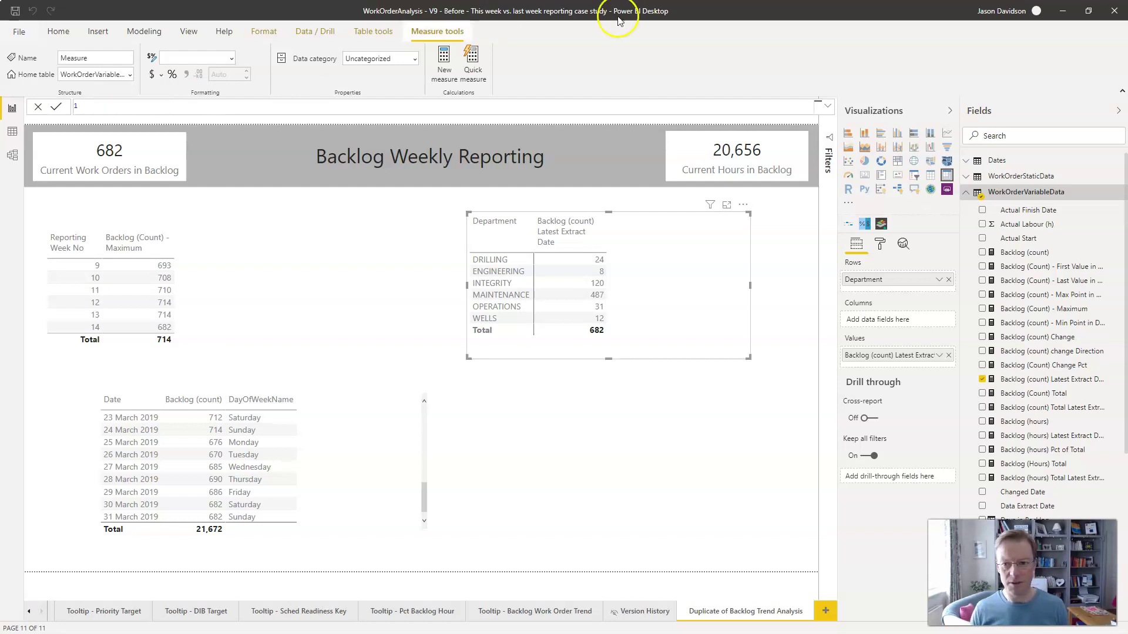
{"action": "left_click", "coordinate": [970, 194]}
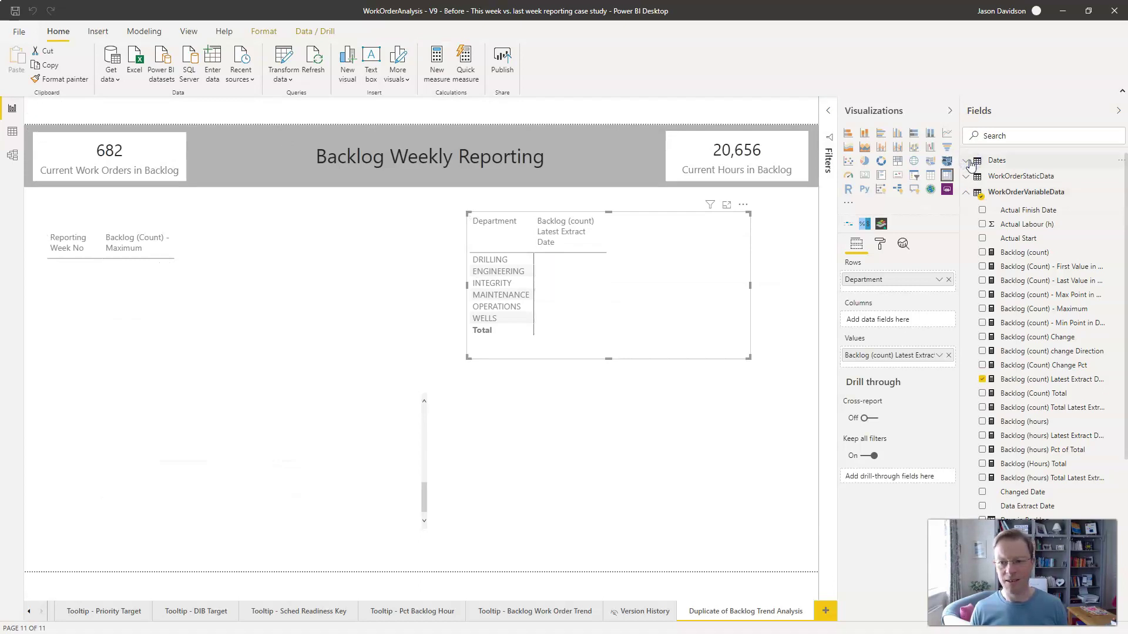
Create a calculated column in the Dates table named Reporting Week End Date, starting its formula with Dates[Date]
{"action": "left_click", "coordinate": [970, 163]}
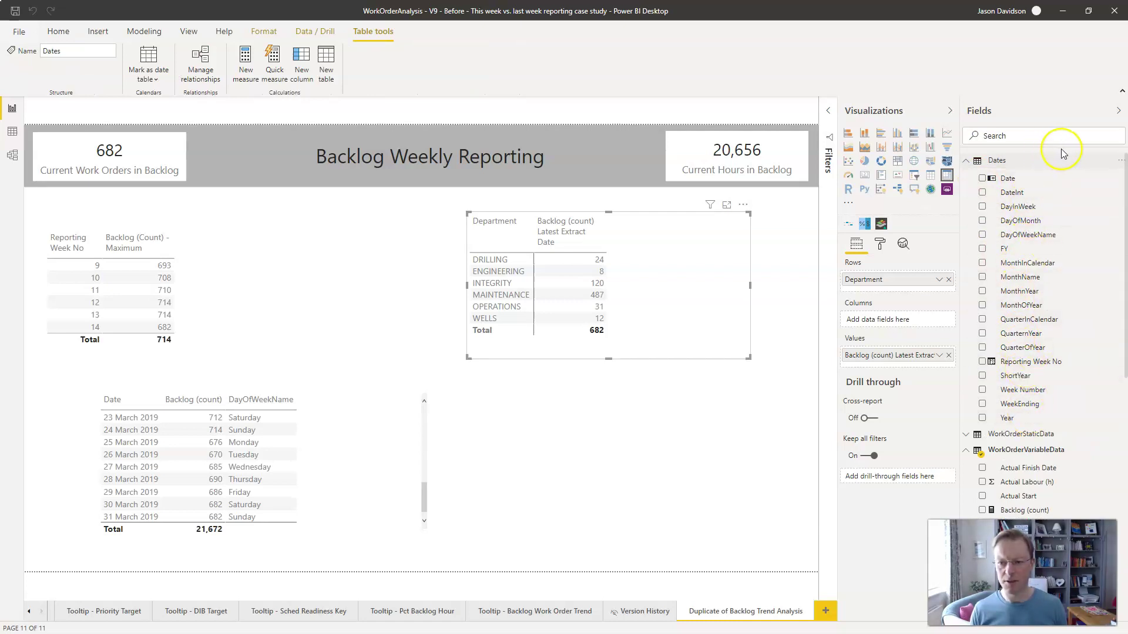
{"action": "left_click", "coordinate": [1121, 161]}
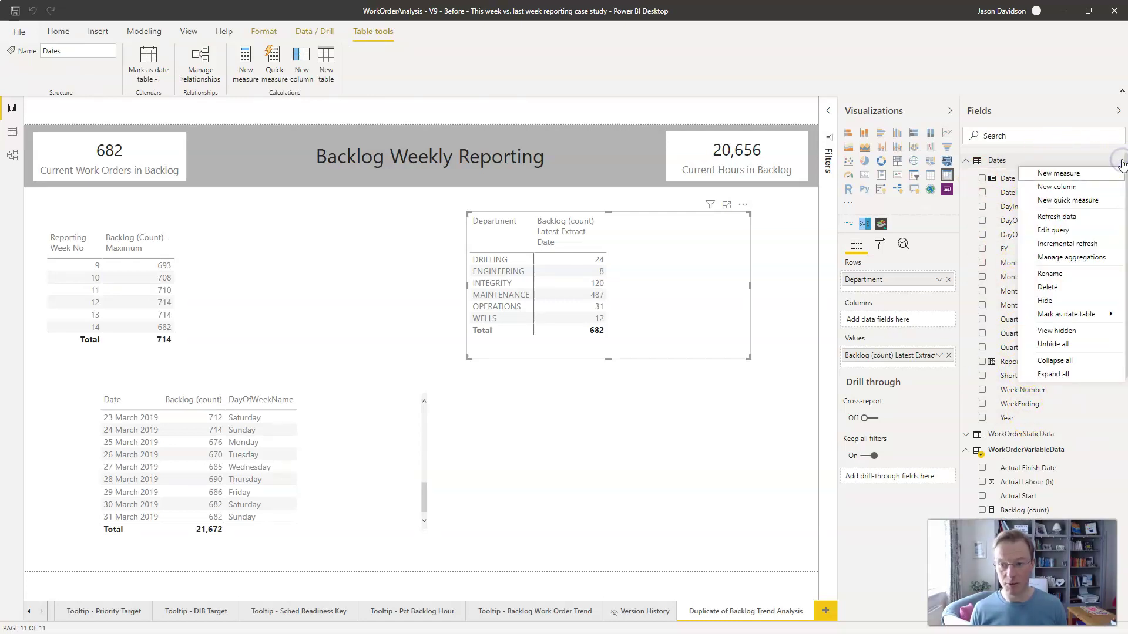
{"action": "left_click", "coordinate": [1068, 191]}
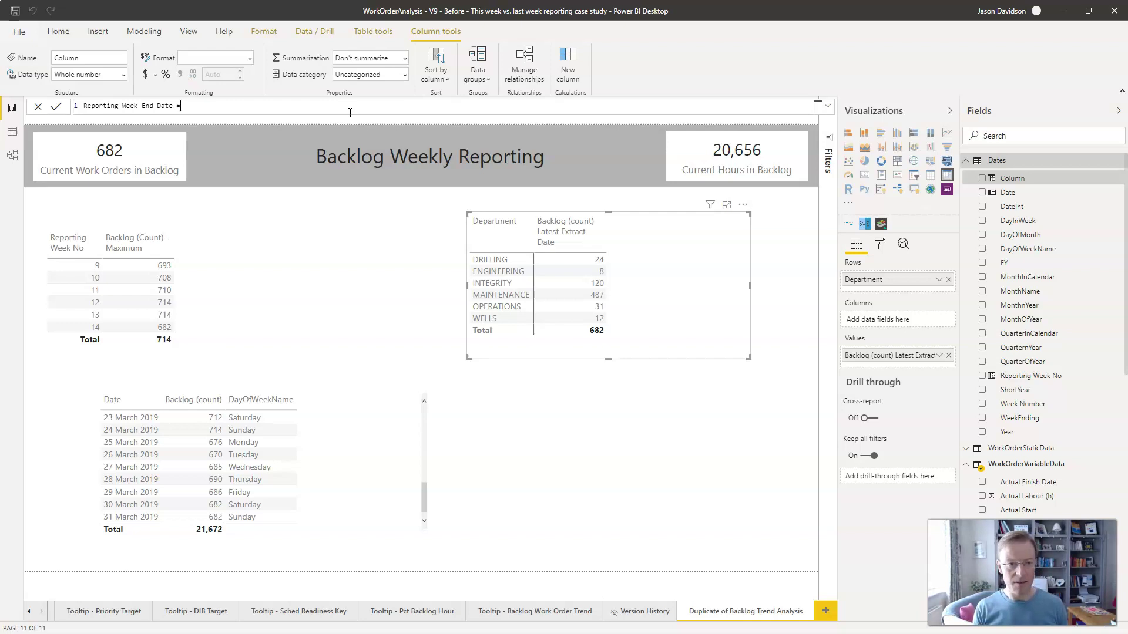
{"action": "type", "text": "Dates"}
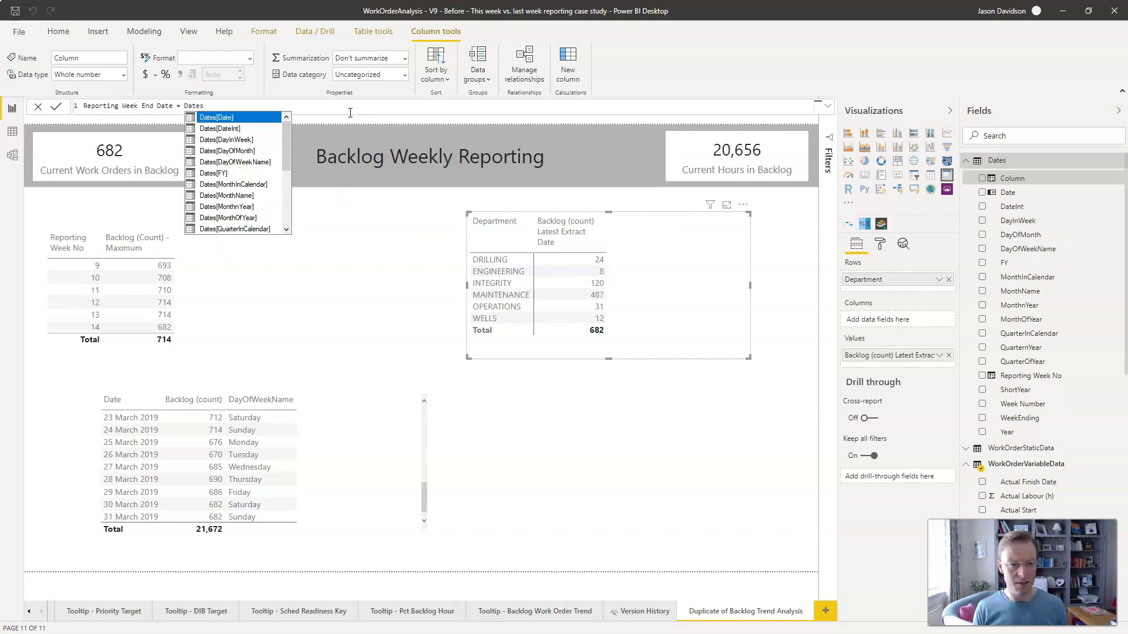
{"action": "key", "text": "Tab"}
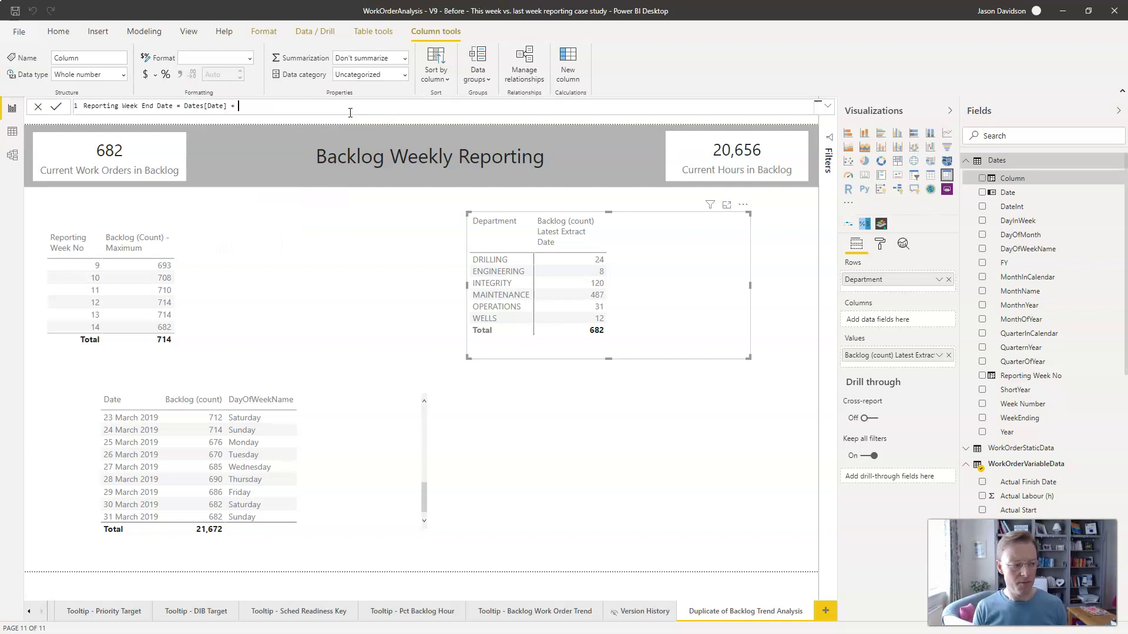
Complete the Reporting Week End Date formula by adding MOD(6-WEEKDAY(Dates[Date]), 7) to Dates[Date], and commit the column
{"action": "type", "text": "MOD"}
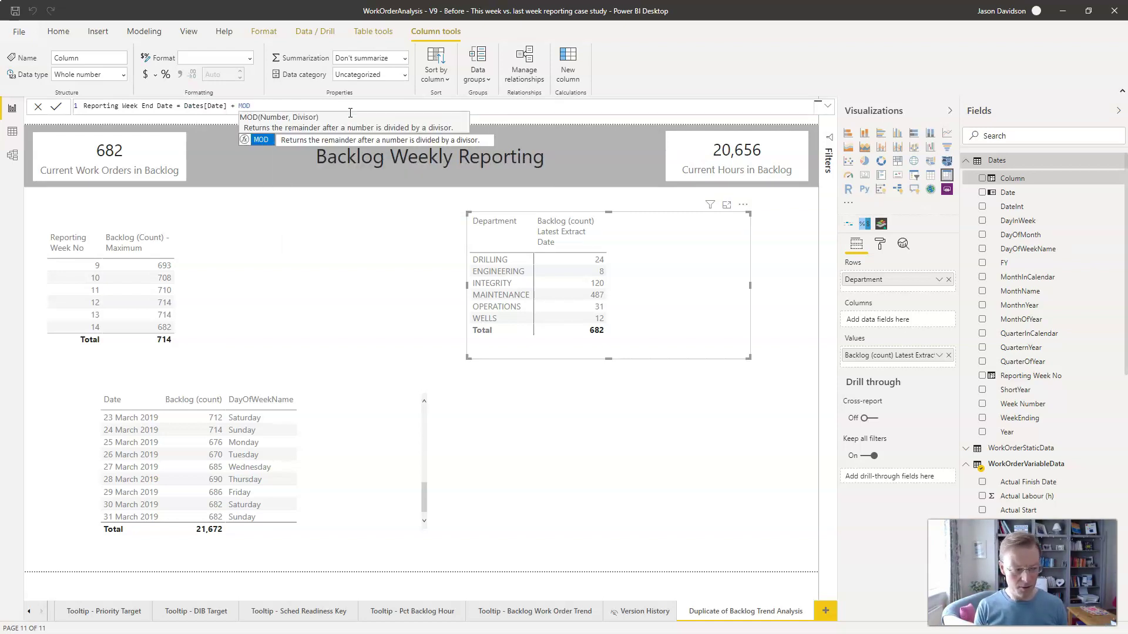
{"action": "type", "text": "("}
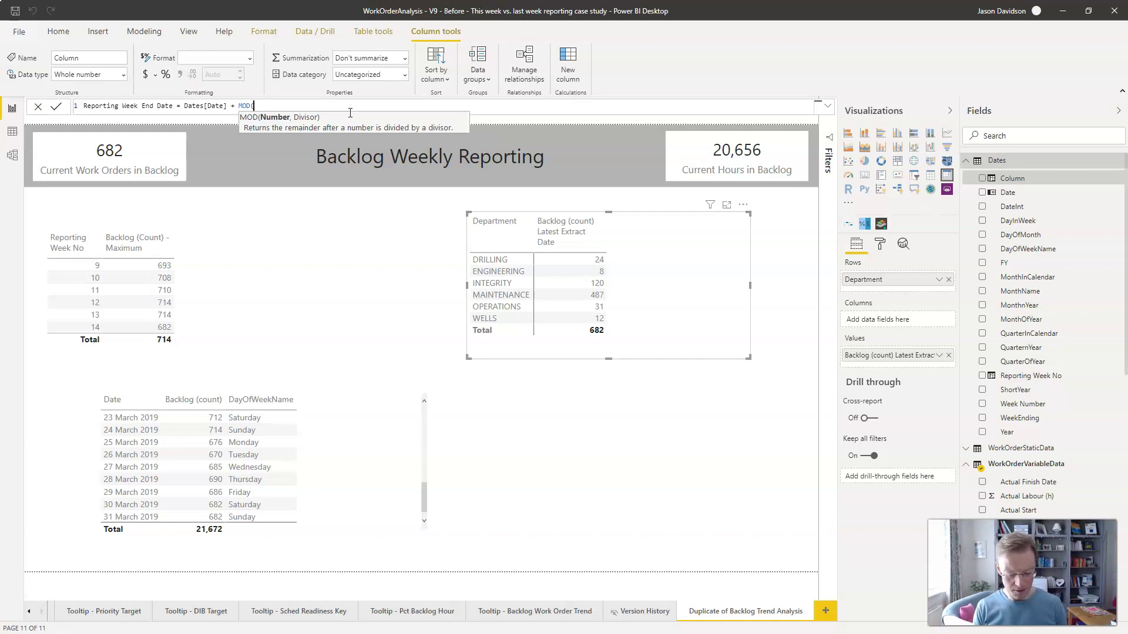
{"action": "type", "text": "6-W"}
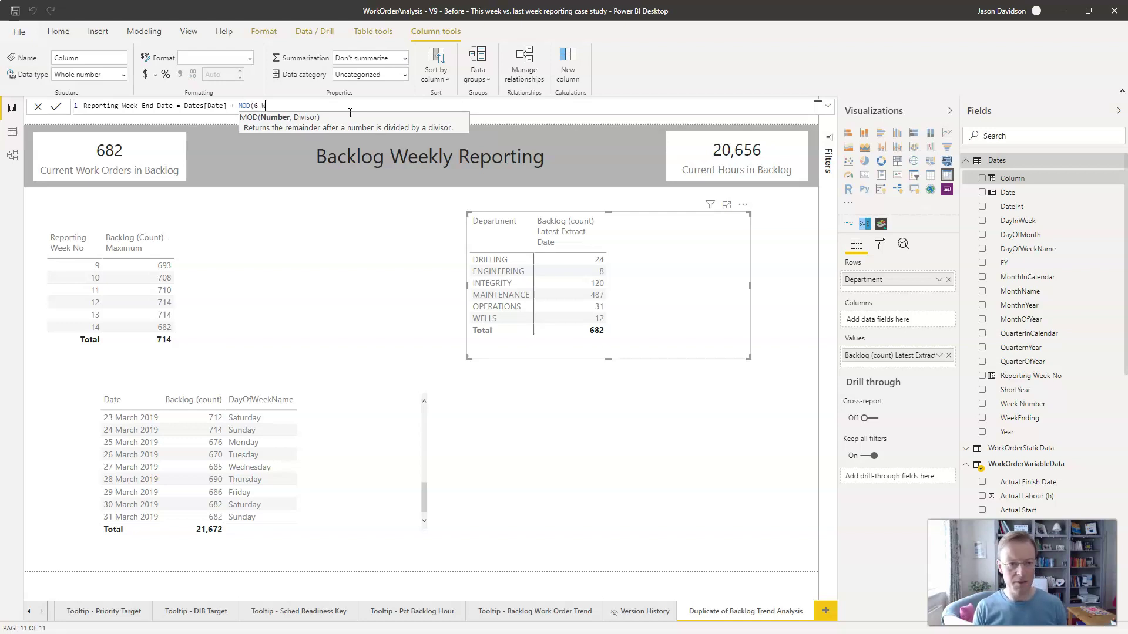
{"action": "type", "text": "E"}
{"action": "key", "text": "Escape"}
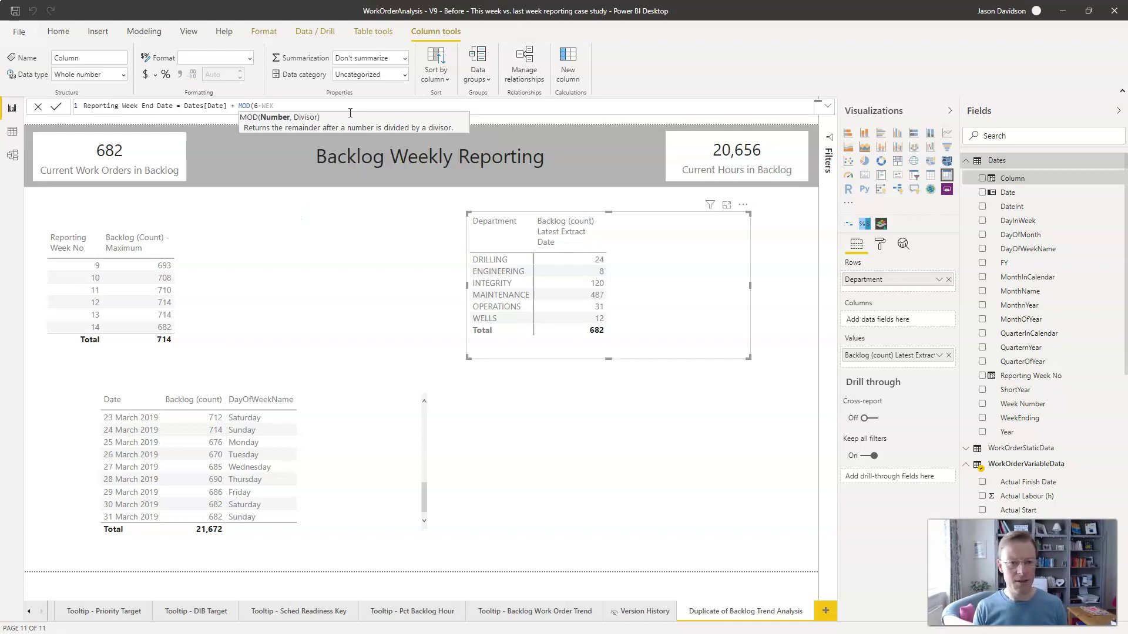
{"action": "type", "text": "EKDAY"}
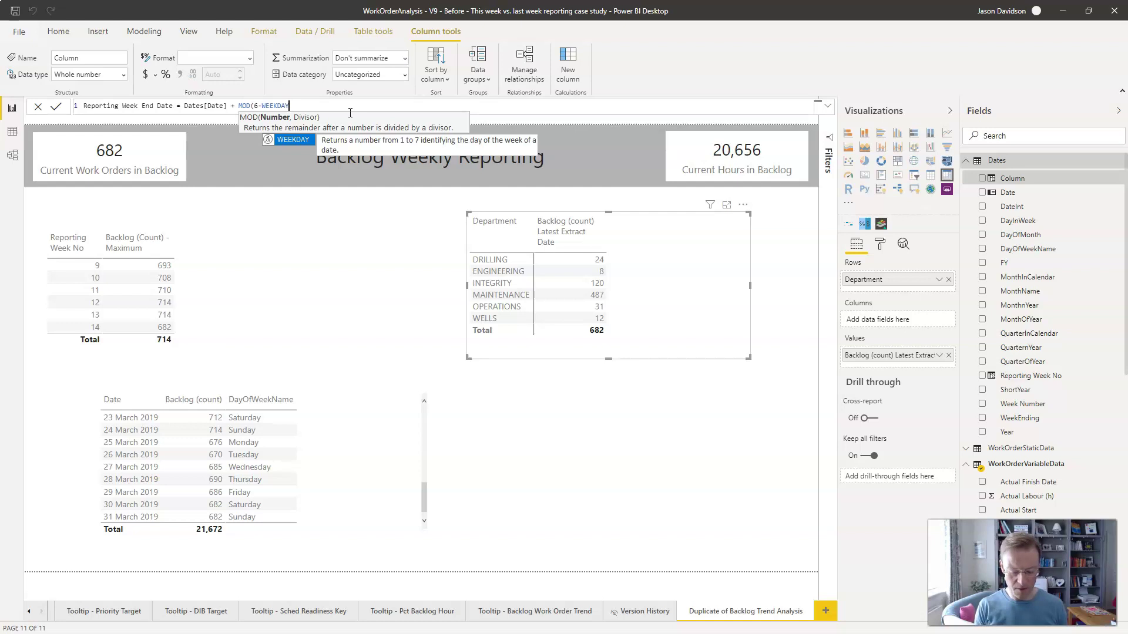
{"action": "type", "text": "(dates"}
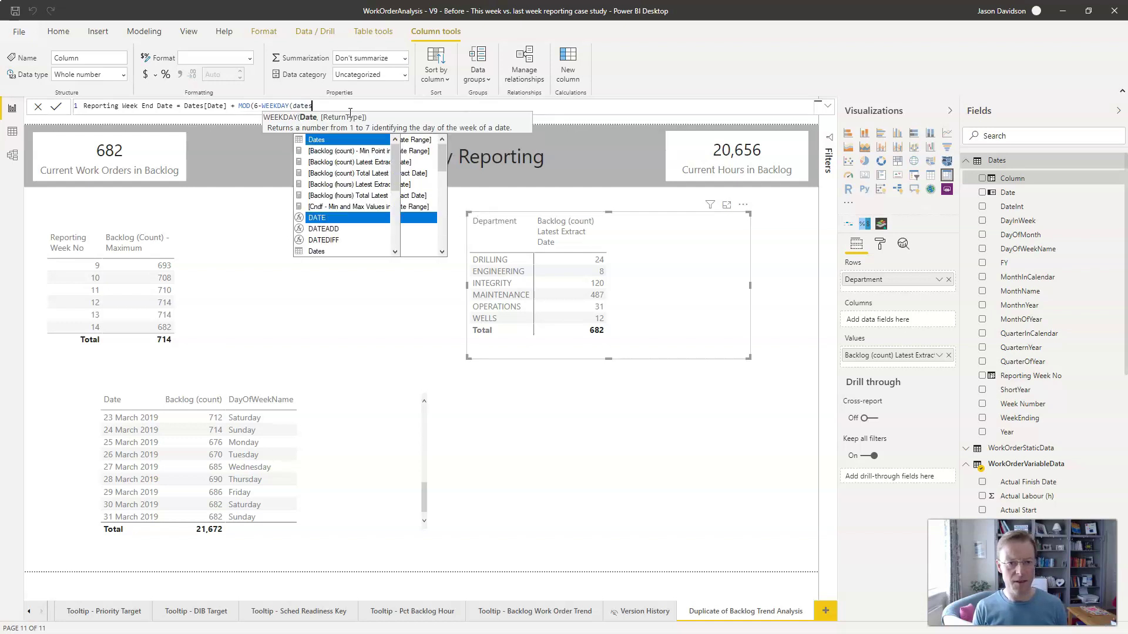
{"action": "key", "text": "Down"}
{"action": "key", "text": "Tab"}
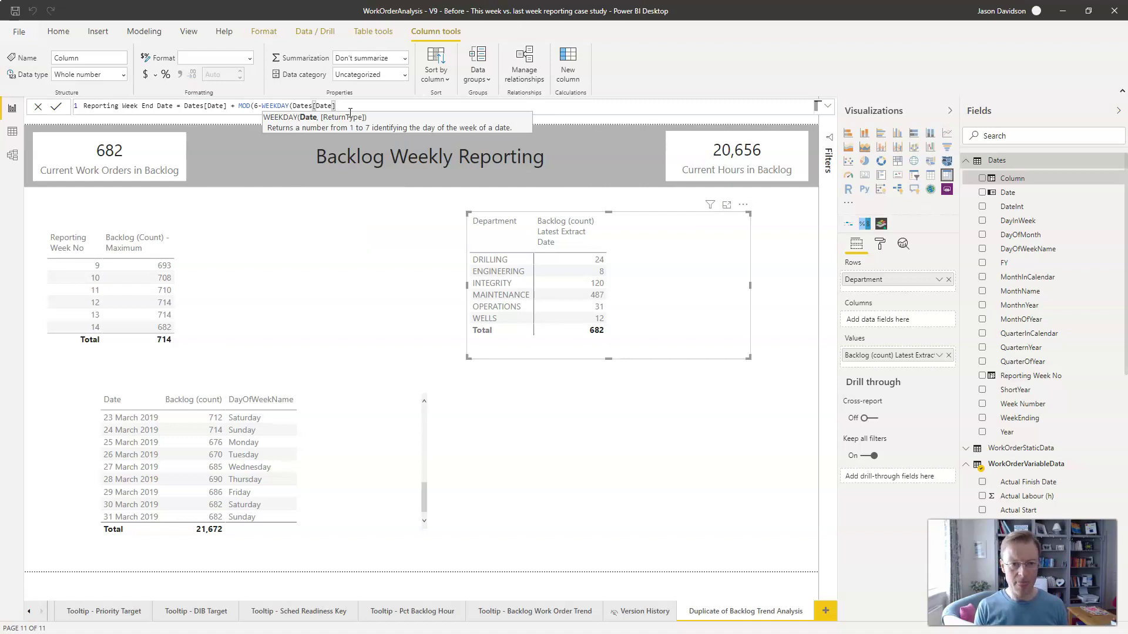
{"action": "type", "text": "), 7)"}
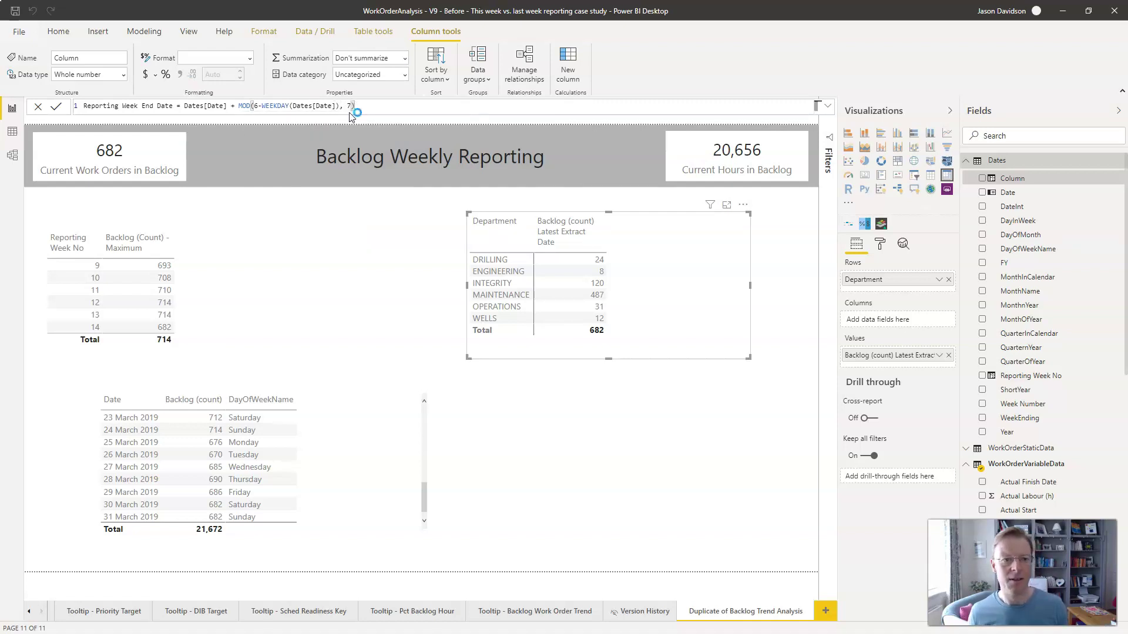
{"action": "key", "text": "Return"}
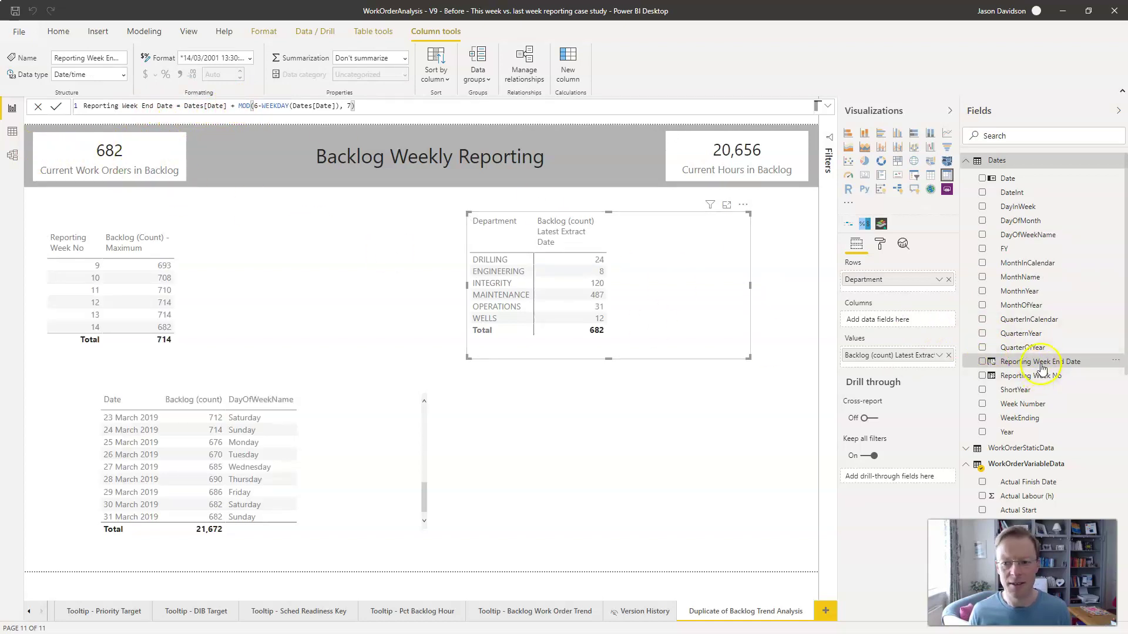
Add Reporting Week End Date to the date table beside DayOfWeekName and format the column as 14/03/01 (dd/mm/yy)
{"action": "left_click_drag", "start_coordinate": [1044, 365], "coordinate": [359, 426]}
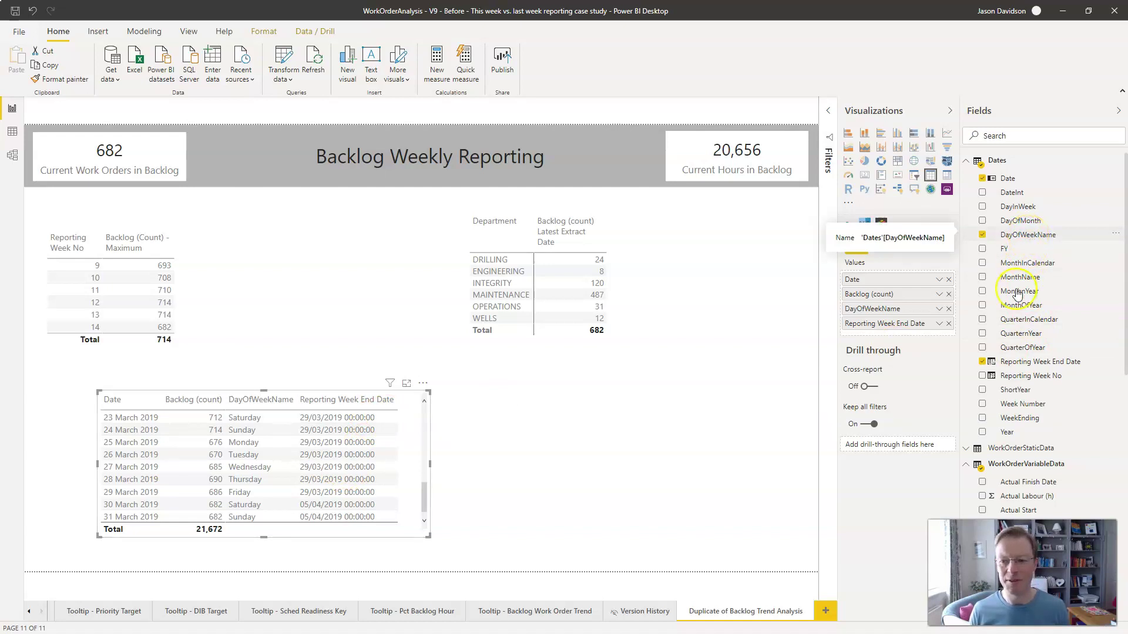
{"action": "left_click", "coordinate": [1020, 368]}
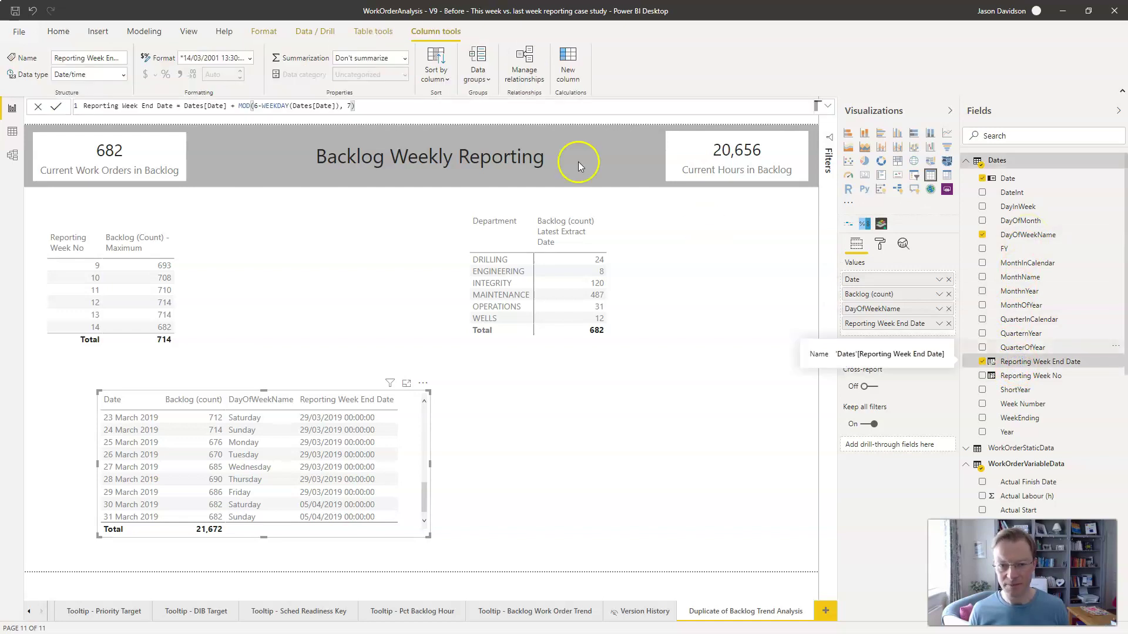
{"action": "left_click", "coordinate": [250, 58]}
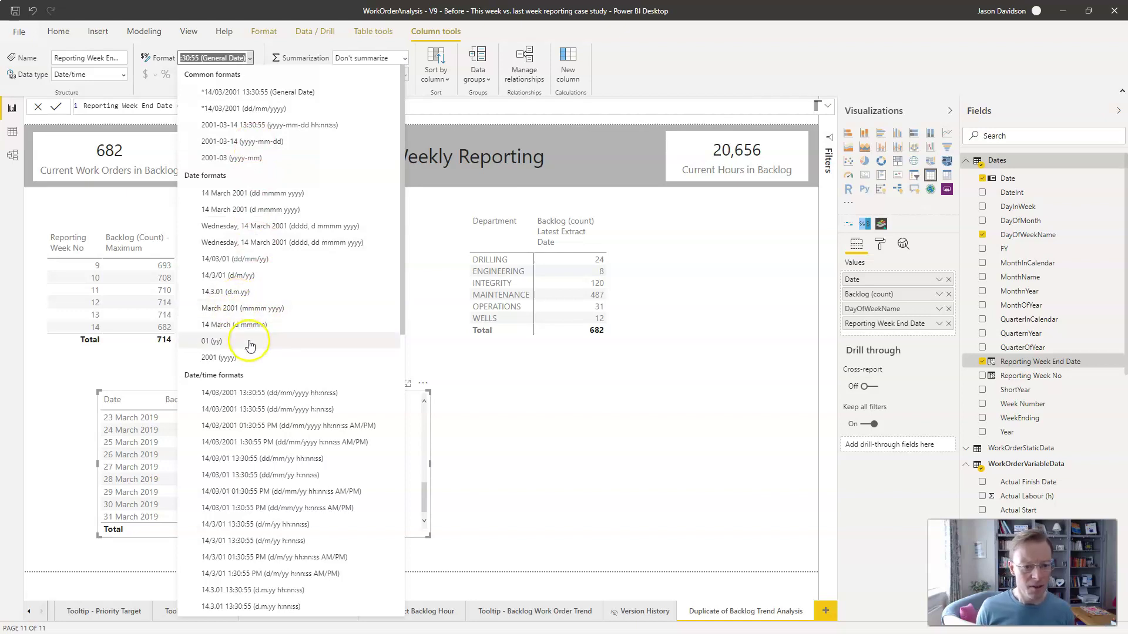
{"action": "key", "text": "Escape"}
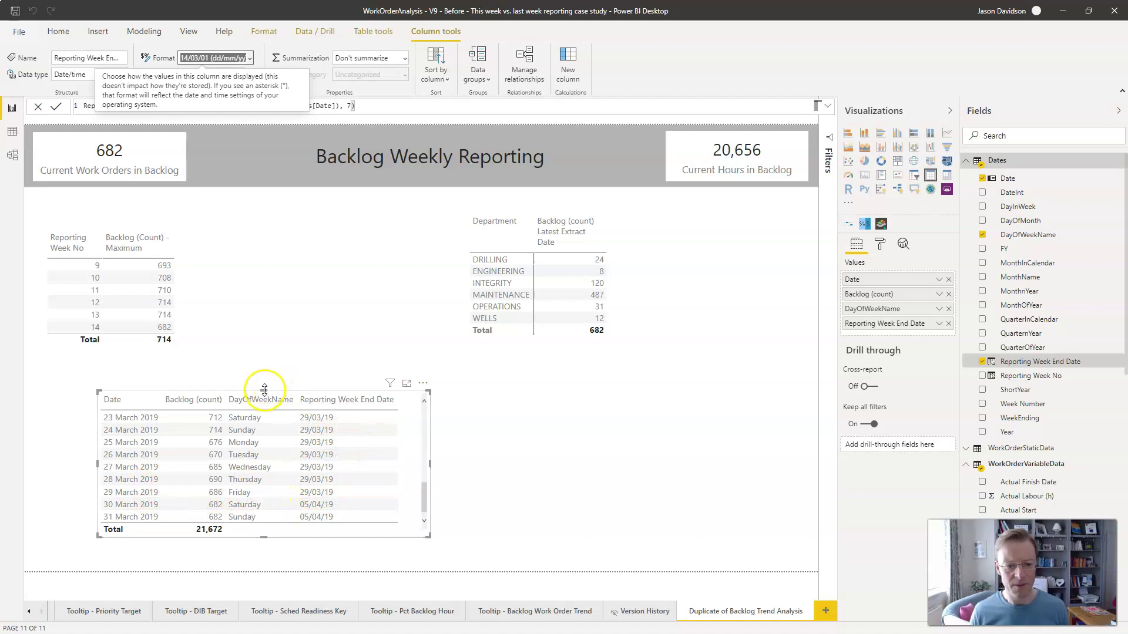
Extend the date table upward to fit more rows and check the Reporting Week End Date for 23 to 29 March 2019
{"action": "left_click_drag", "start_coordinate": [264, 353], "coordinate": [264, 352]}
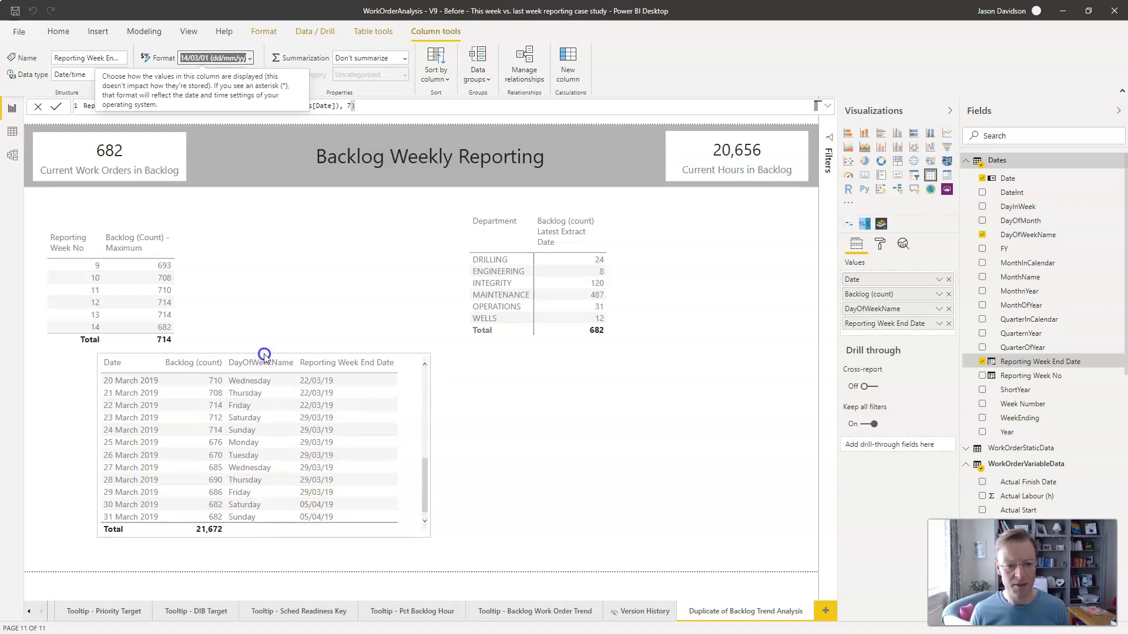
{"action": "left_click", "coordinate": [316, 422]}
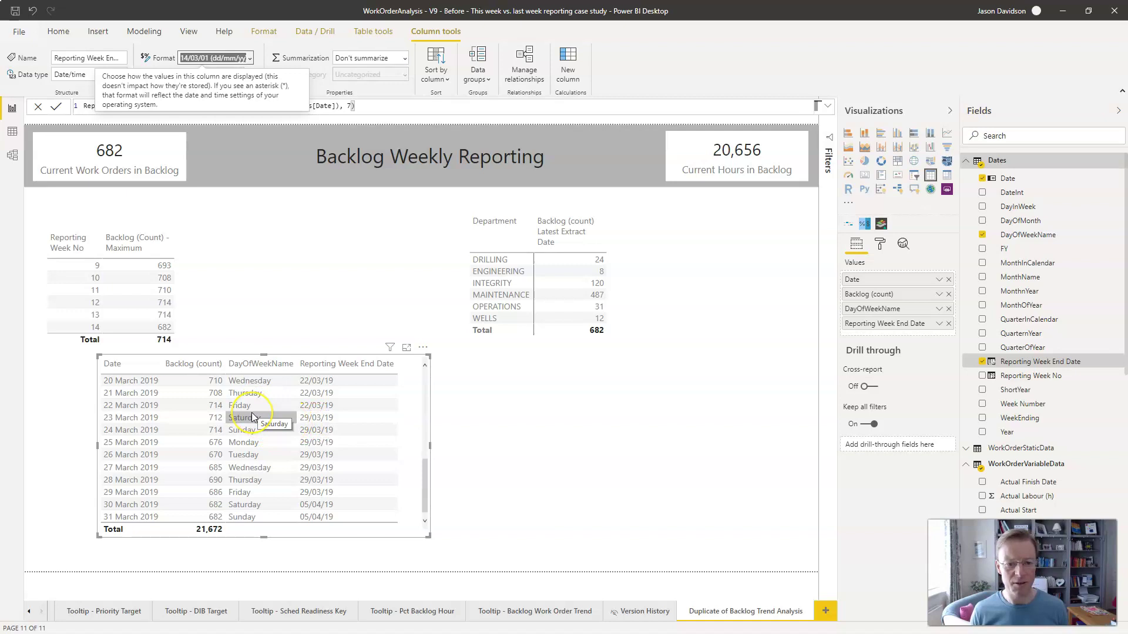
{"action": "left_click", "coordinate": [309, 421]}
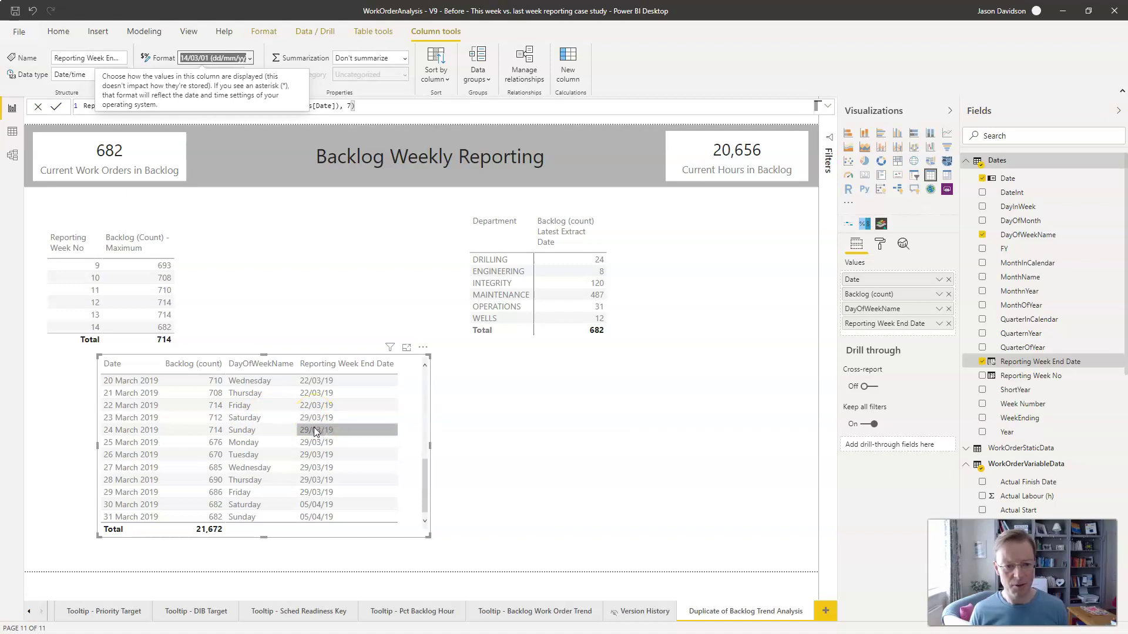
{"action": "left_click", "coordinate": [313, 454]}
{"action": "left_click", "coordinate": [314, 467]}
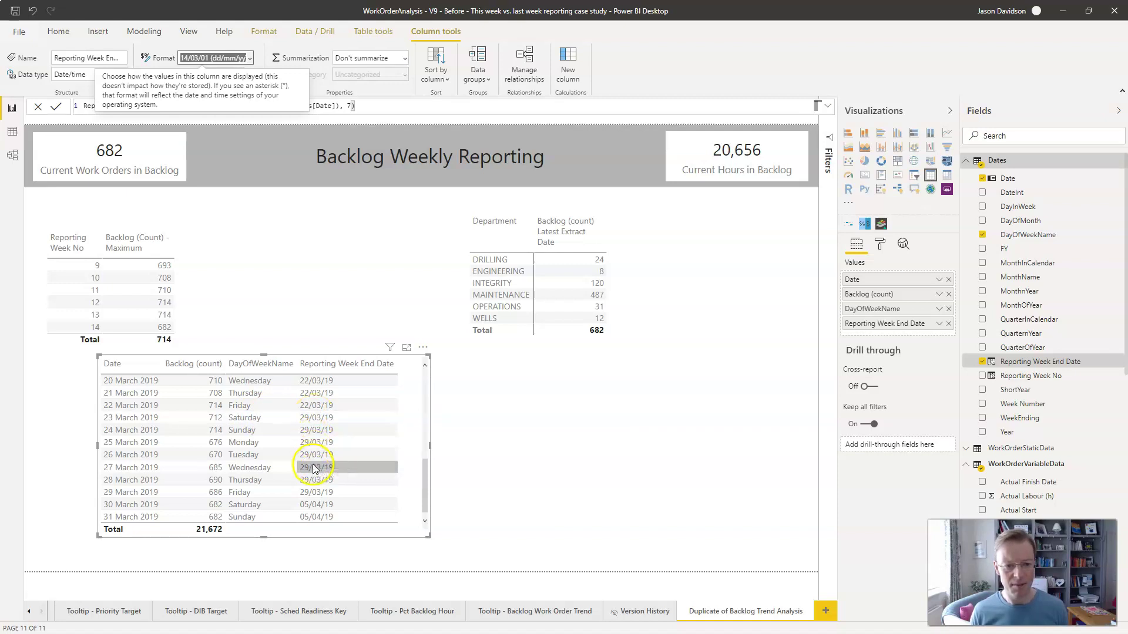
{"action": "left_click", "coordinate": [313, 480]}
{"action": "left_click", "coordinate": [314, 493]}
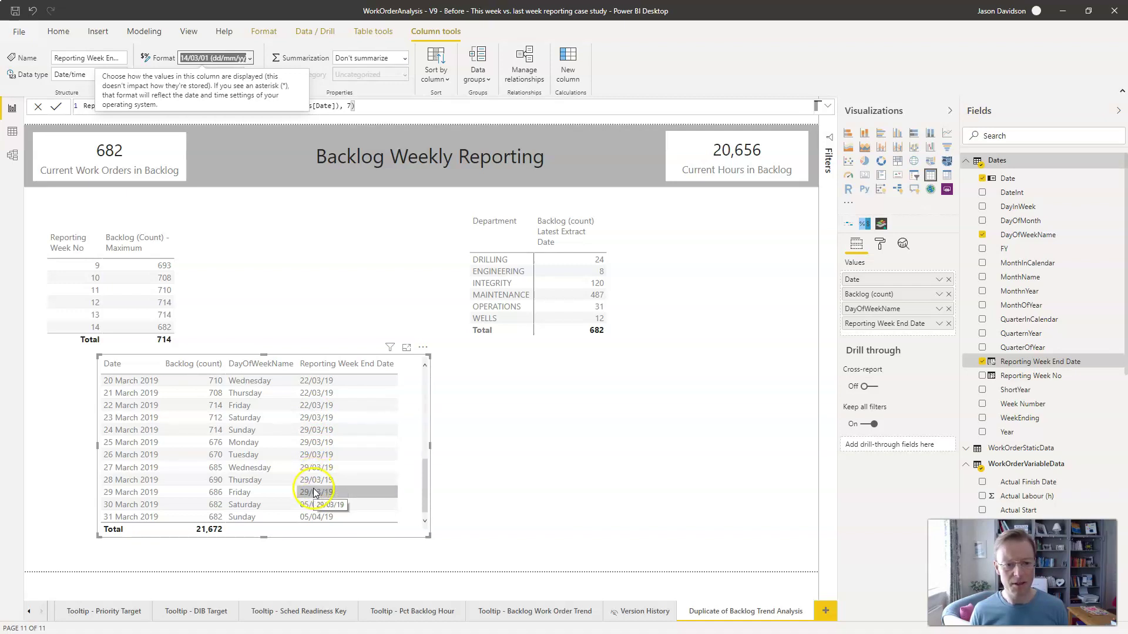
{"action": "left_click", "coordinate": [27, 613]}
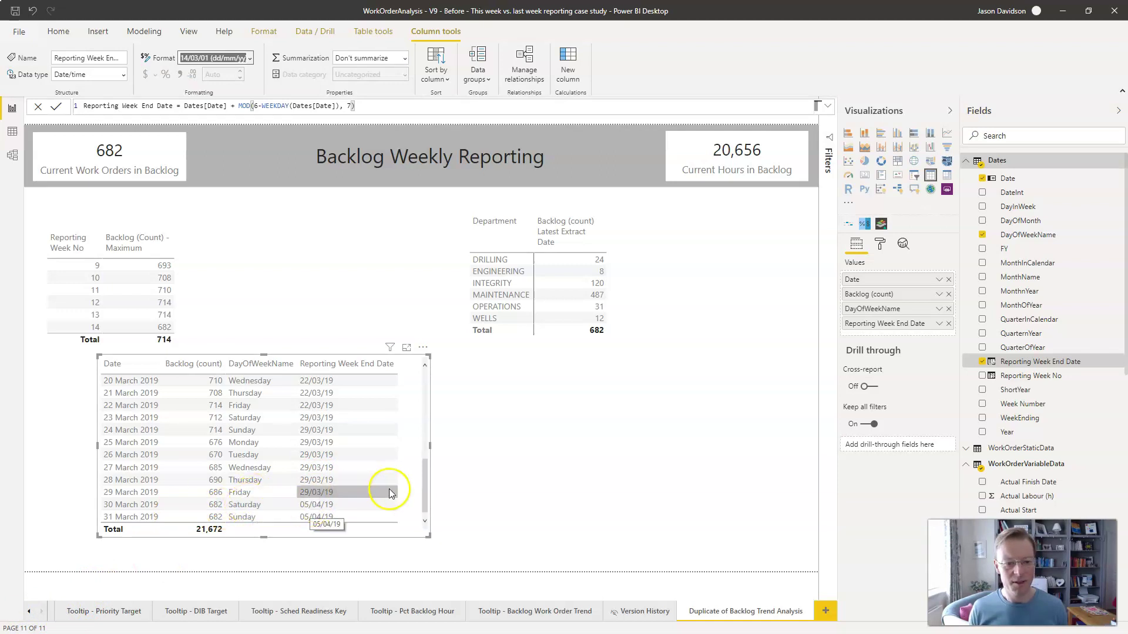
{"action": "left_click", "coordinate": [422, 492]}
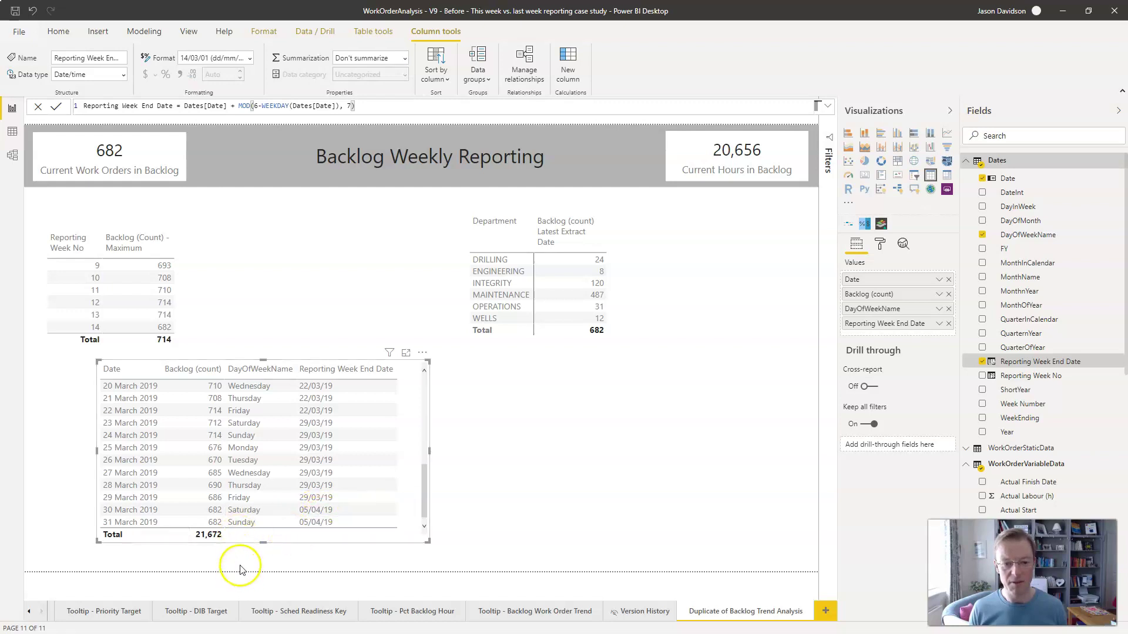
Show the first March 2019 rows of the date table, and switch to the MOD Explained slide in PowerPoint
{"action": "left_click", "coordinate": [424, 508]}
{"action": "left_click_drag", "start_coordinate": [424, 508], "coordinate": [436, 416]}
{"action": "left_click", "coordinate": [29, 588]}
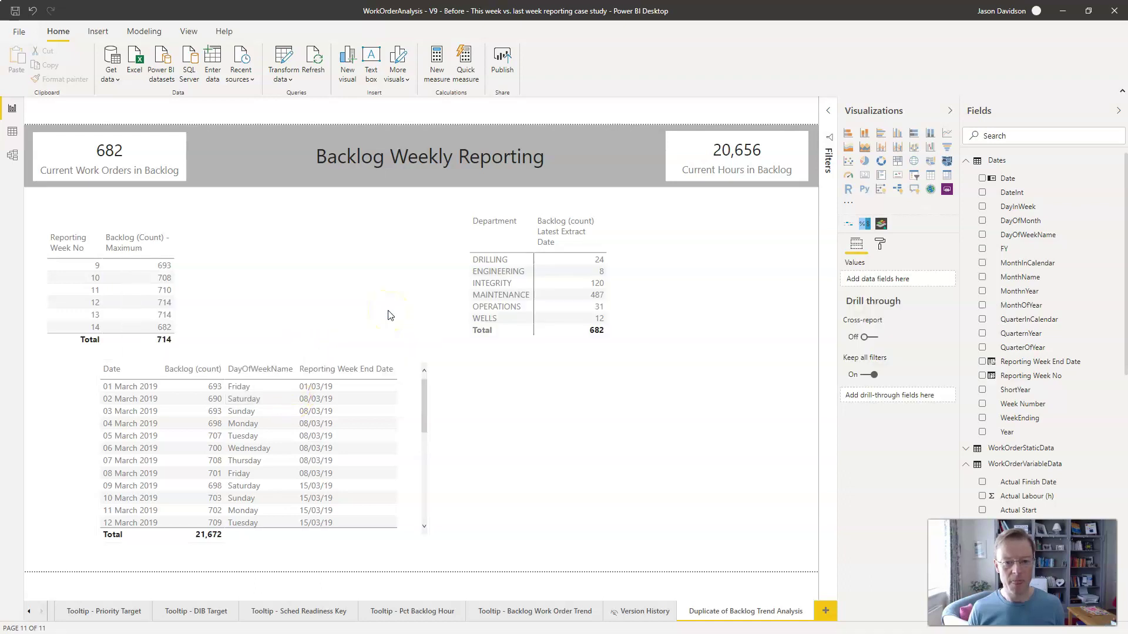
{"action": "key", "text": "super+Tab"}
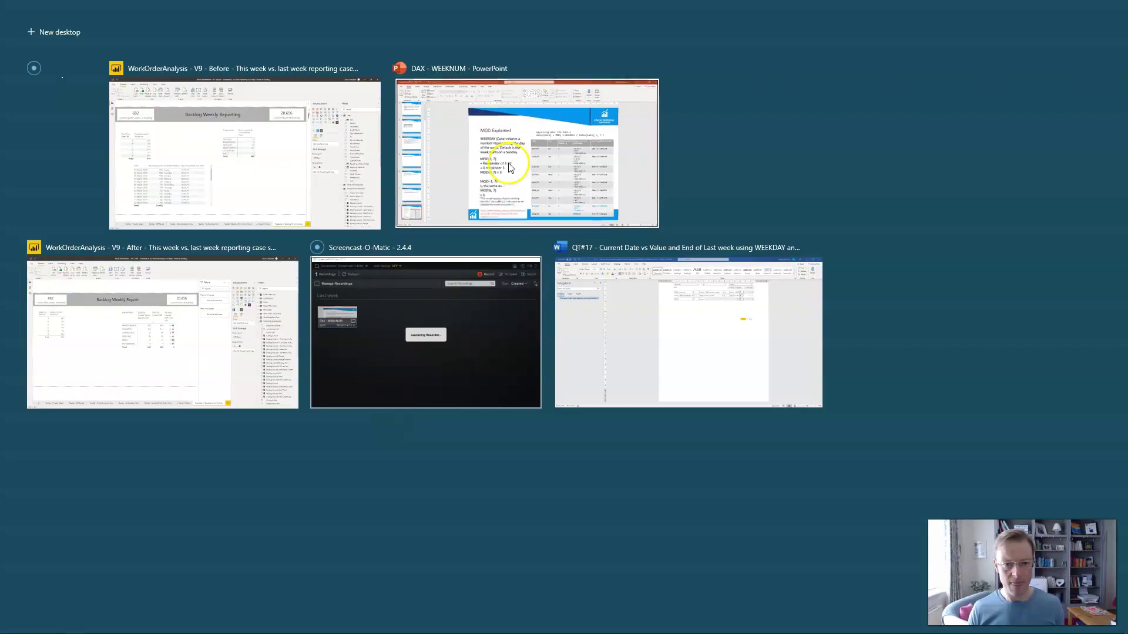
{"action": "left_click", "coordinate": [510, 169]}
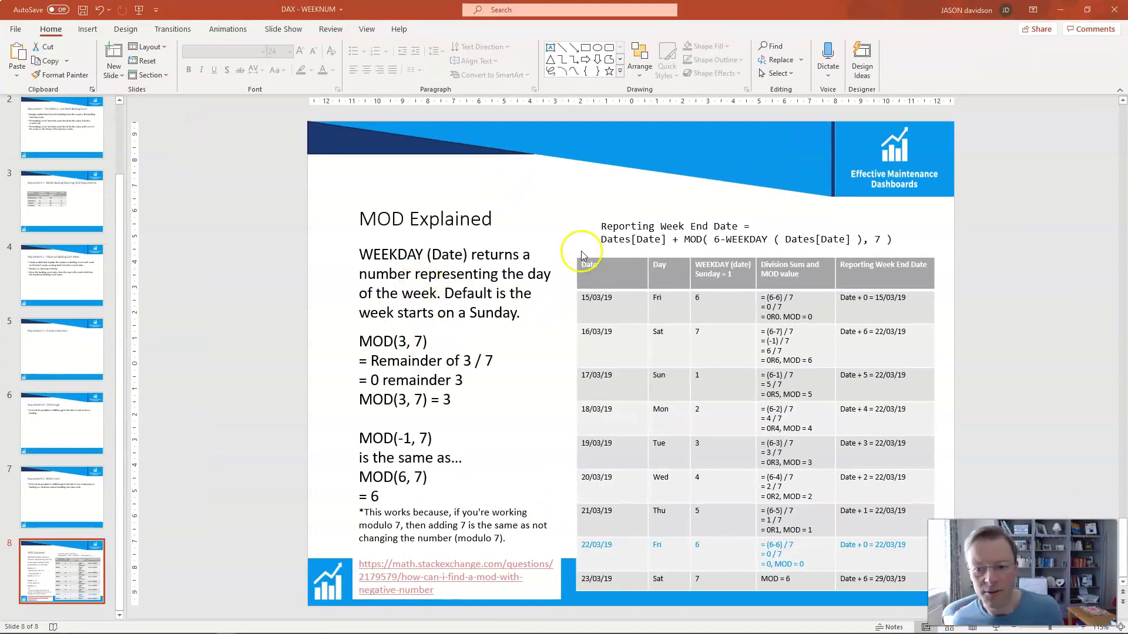
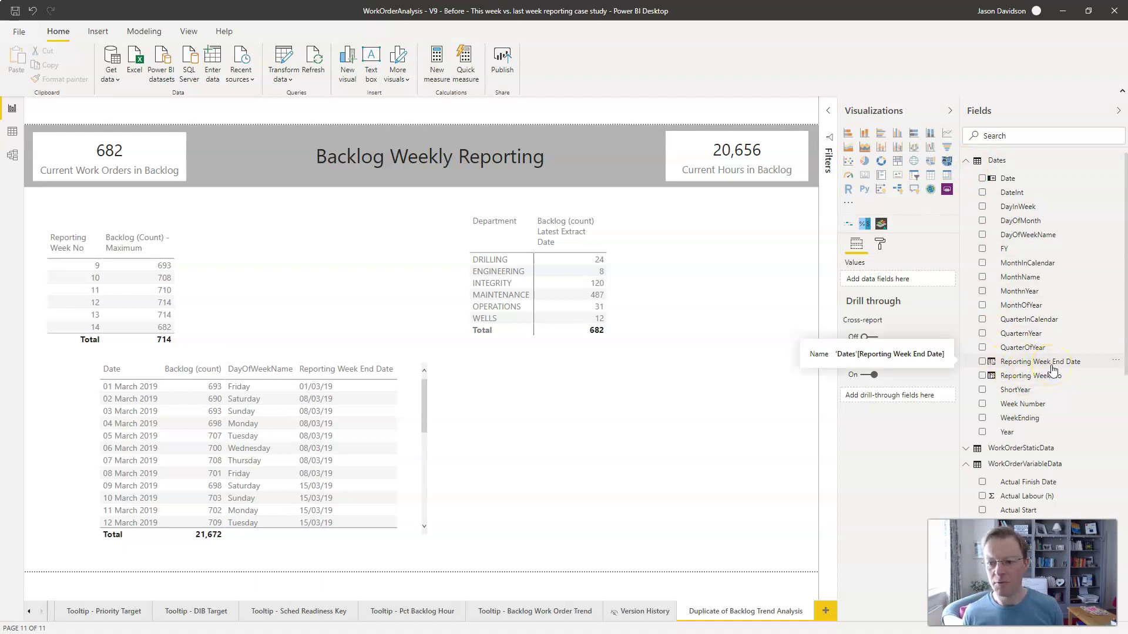
Create a new measure in the WorkOrderVariableData table and name it Backlog (count) LW
{"action": "left_click", "coordinate": [966, 164]}
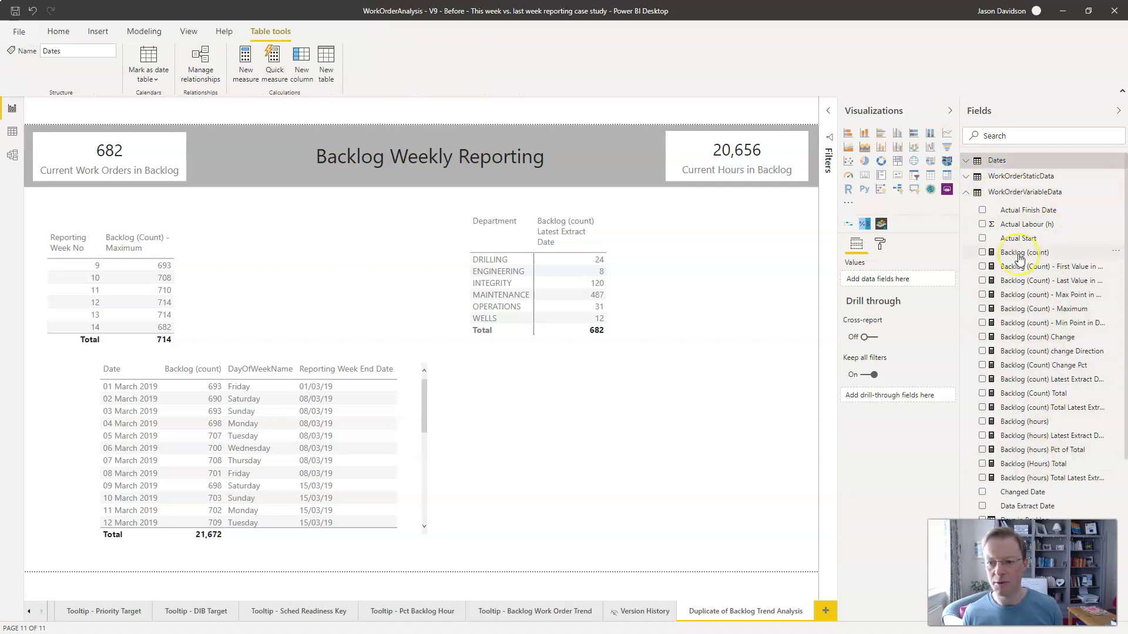
{"action": "left_click", "coordinate": [1115, 254]}
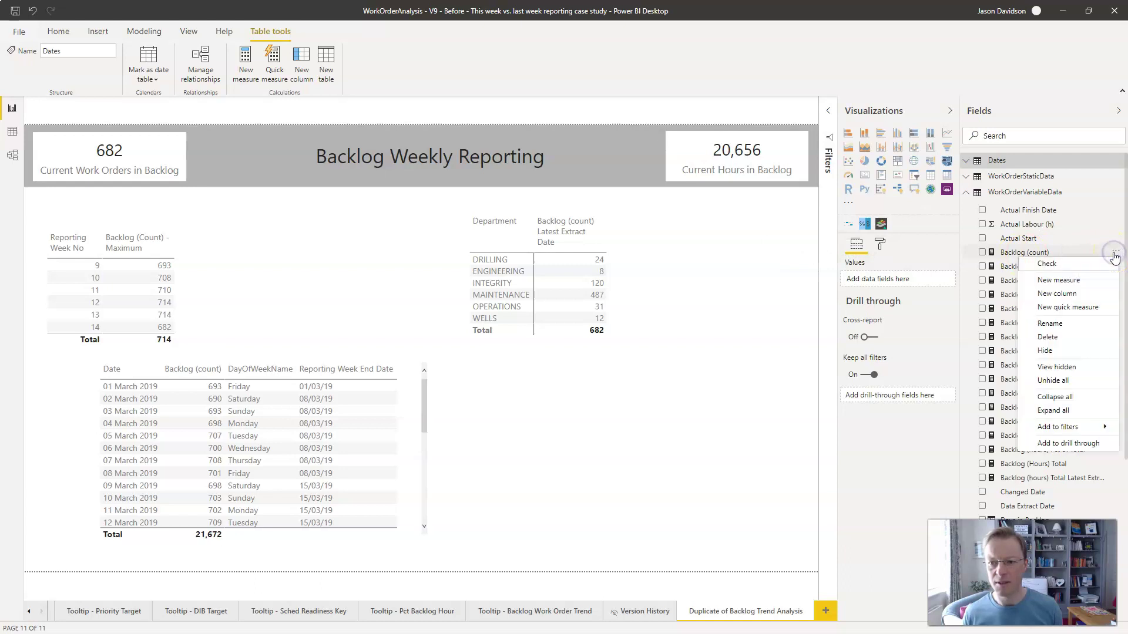
{"action": "left_click", "coordinate": [1075, 282]}
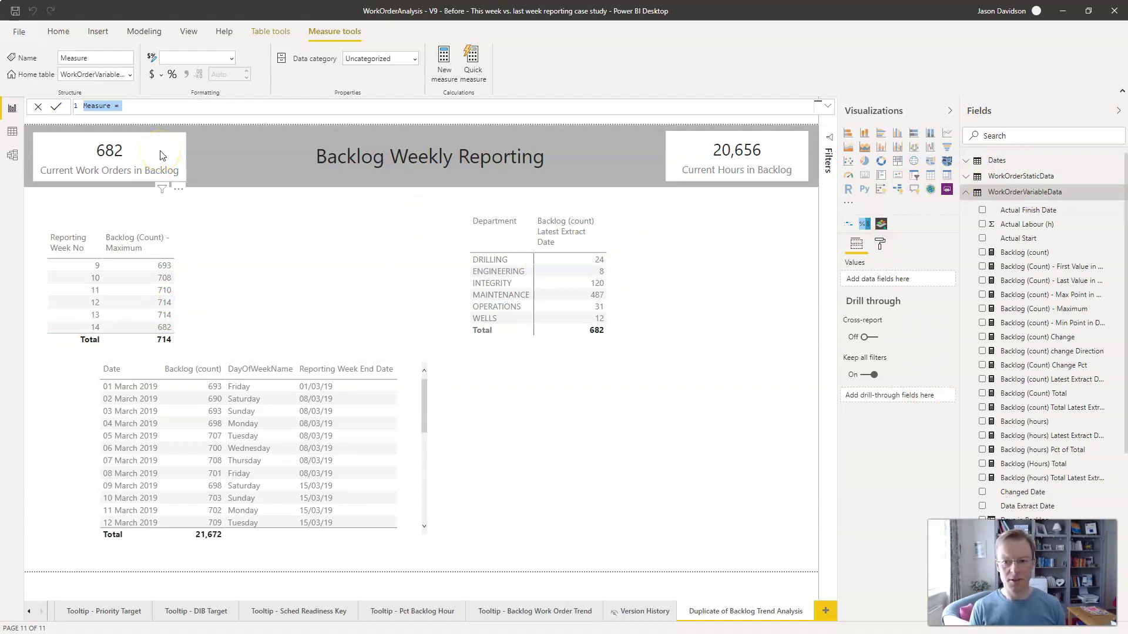
{"action": "type", "text": "Backlog "}
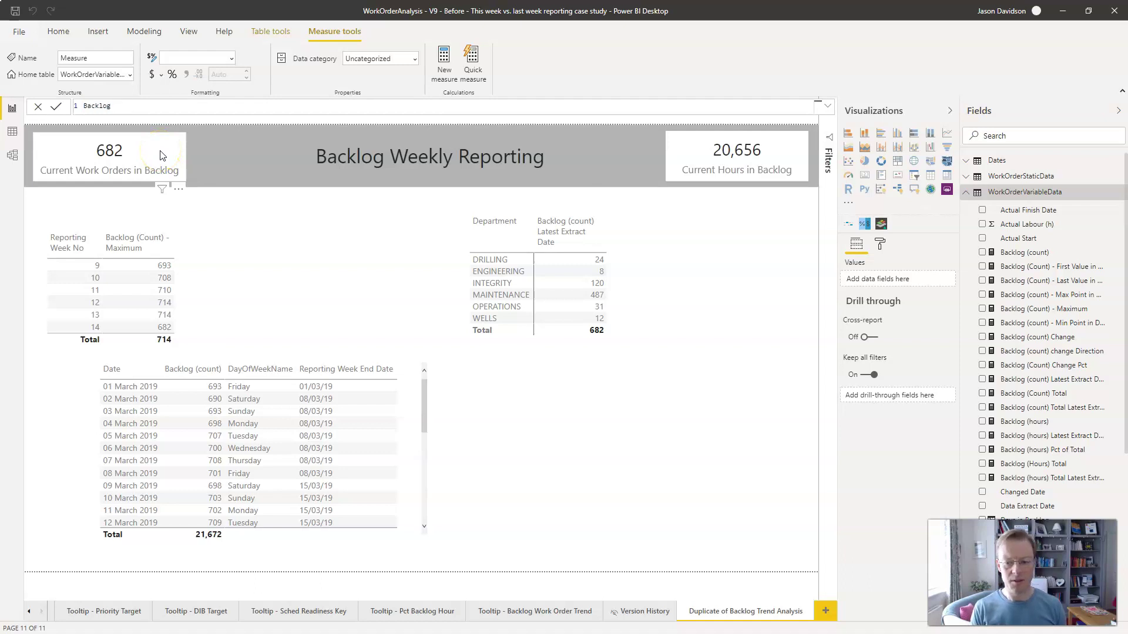
{"action": "type", "text": "(count) L"}
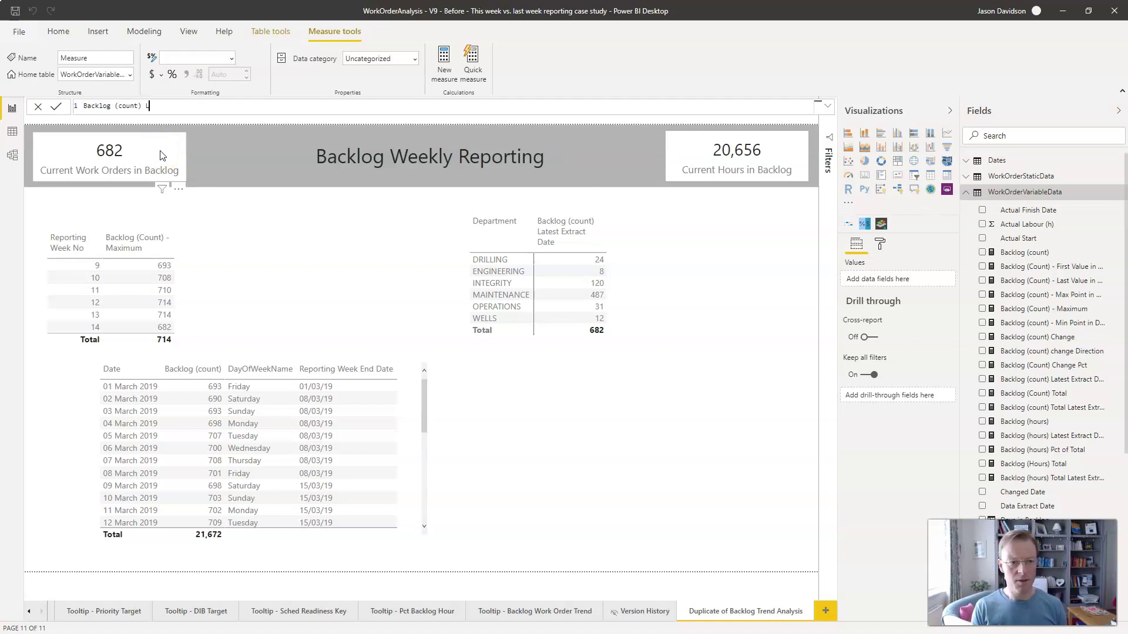
{"action": "type", "text": "W = "}
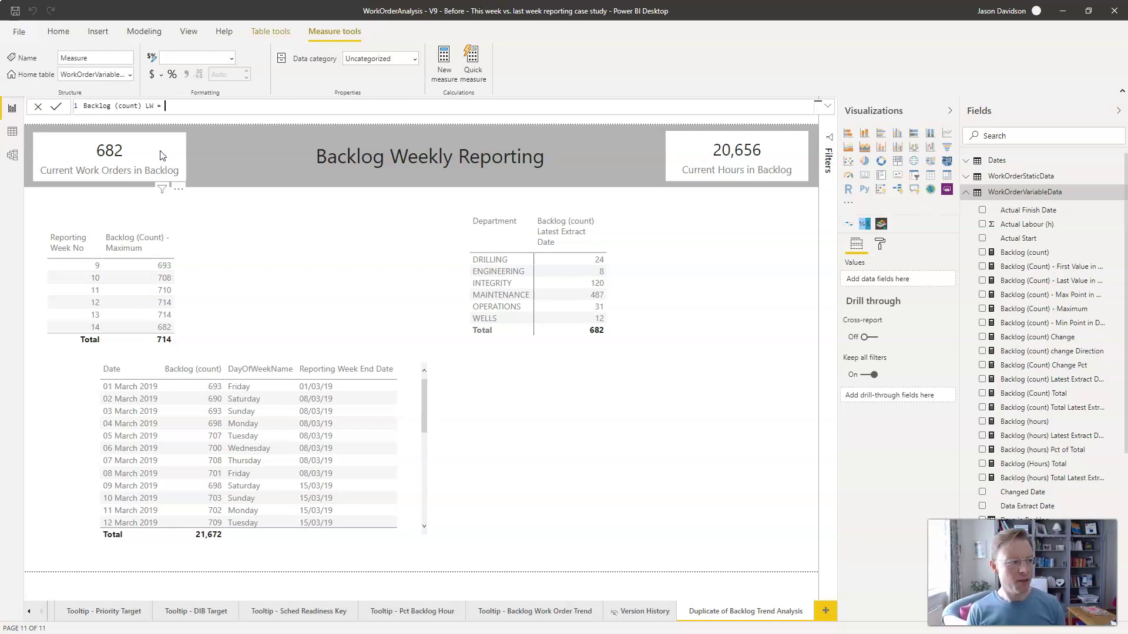
Declare a variable named LastestExtractDate on the second line of the Backlog (count) LW measure
{"action": "type", "text": "VAR"}
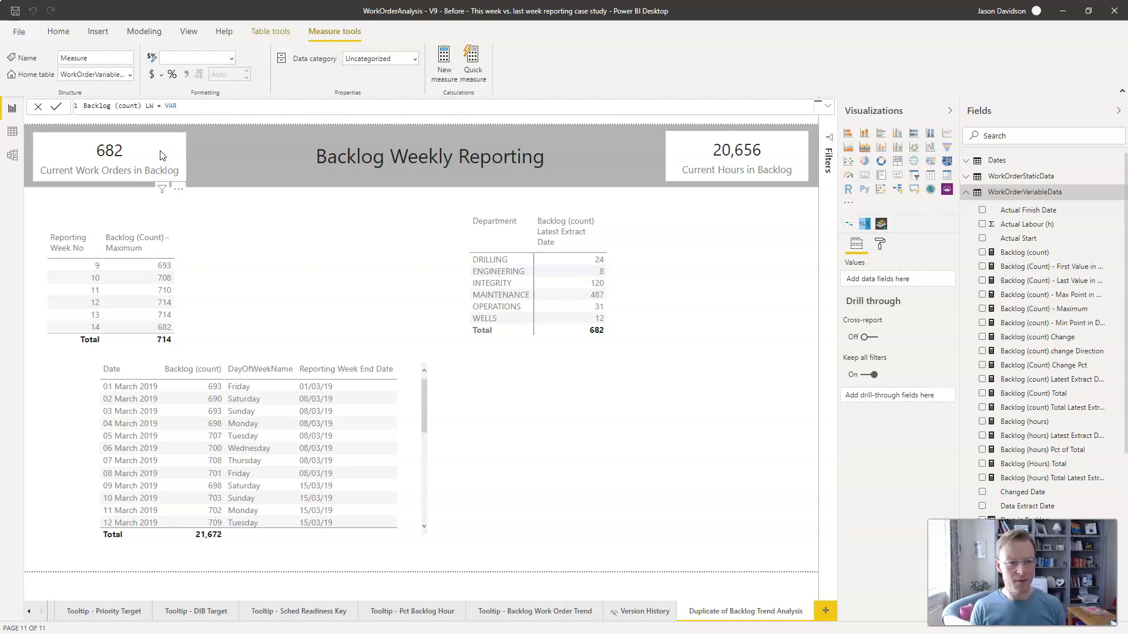
{"action": "key", "text": "ctrl+Left"}
{"action": "key", "text": "shift+Return"}
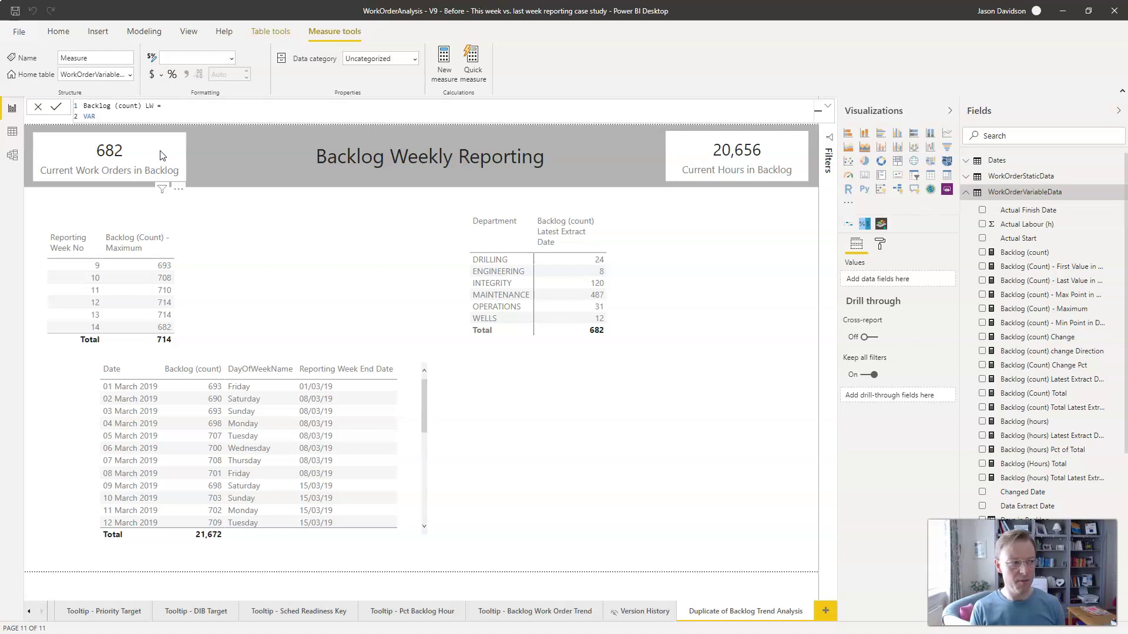
{"action": "type", "text": "Laste"}
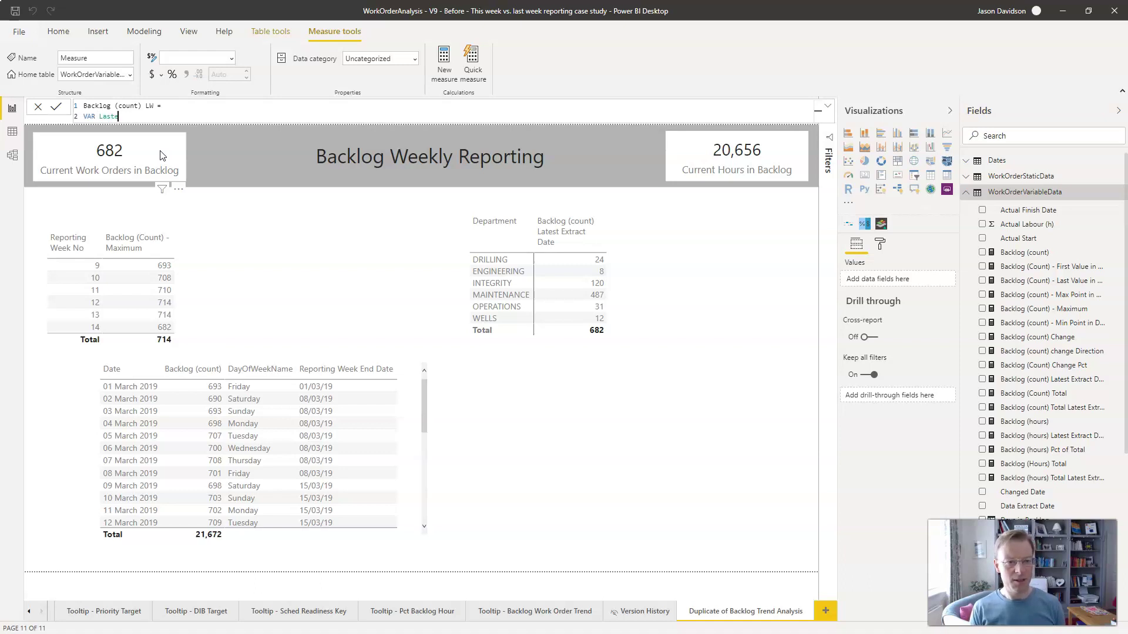
{"action": "type", "text": "stExtractDate ="}
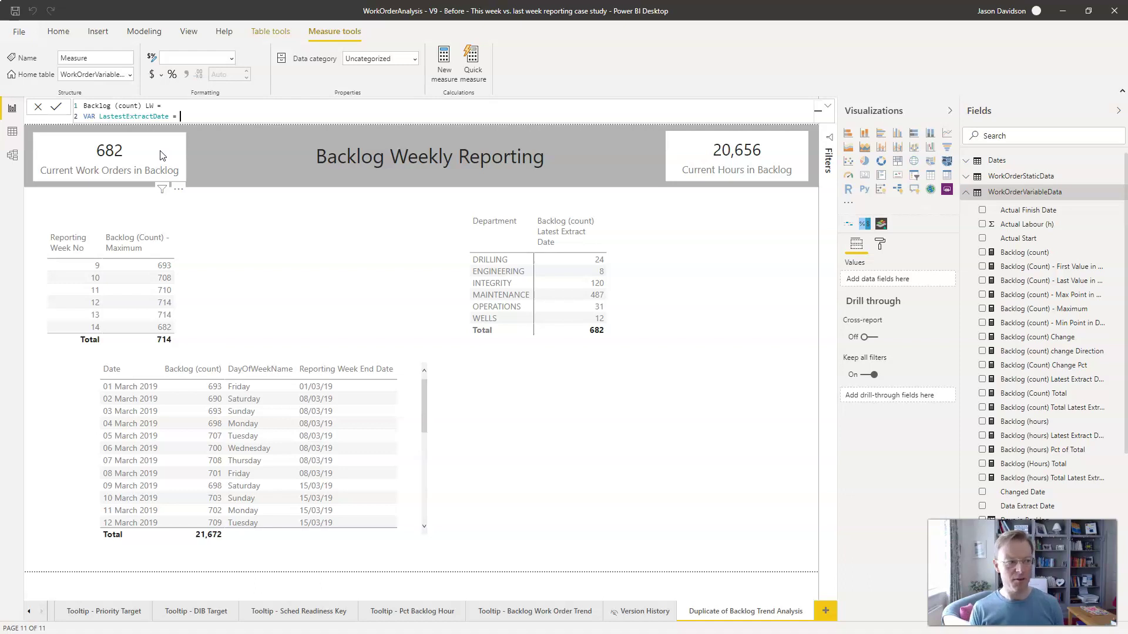
Start the LastestExtractDate expression with LASTNONBLANK, using Dates[Date] as its column
{"action": "type", "text": "LAS"}
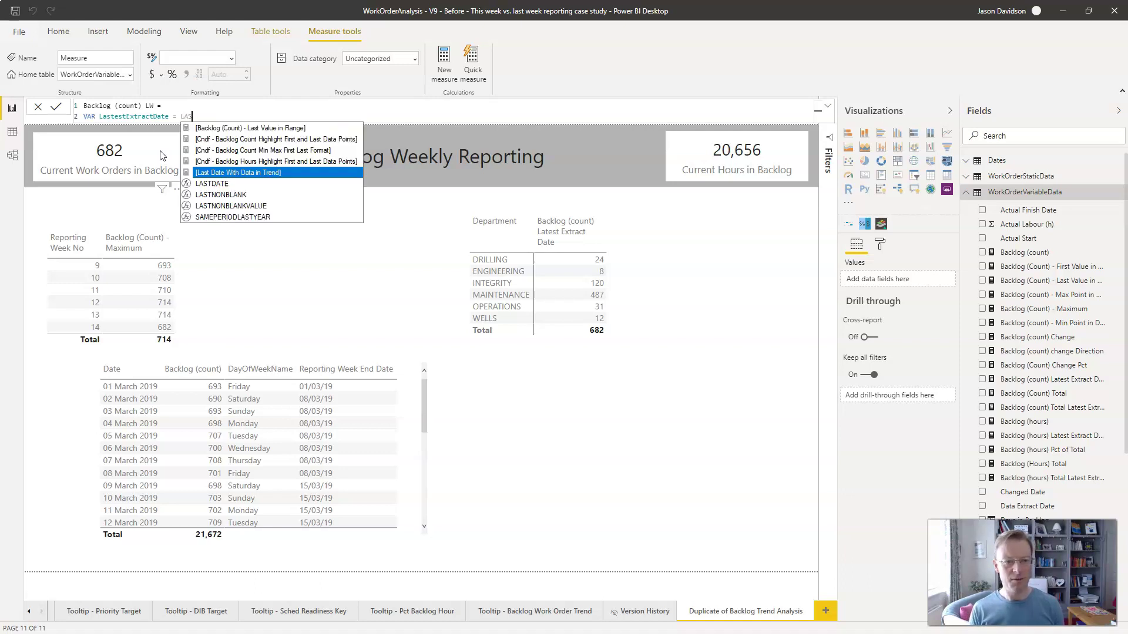
{"action": "key", "text": "Down"}
{"action": "key", "text": "Down"}
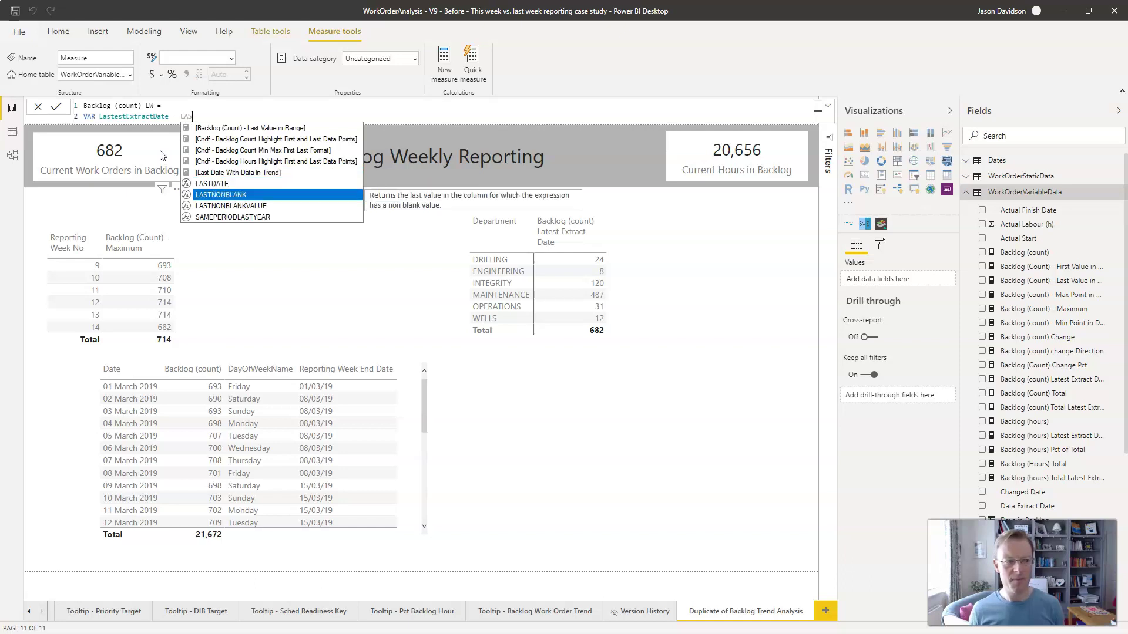
{"action": "key", "text": "Tab"}
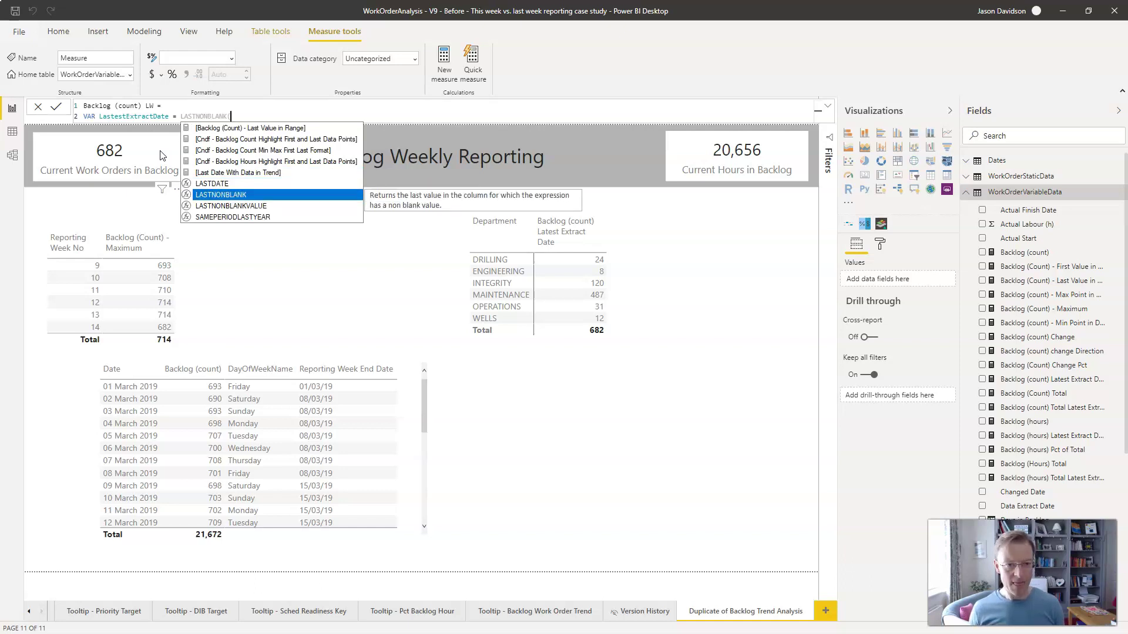
{"action": "type", "text": "(Date"}
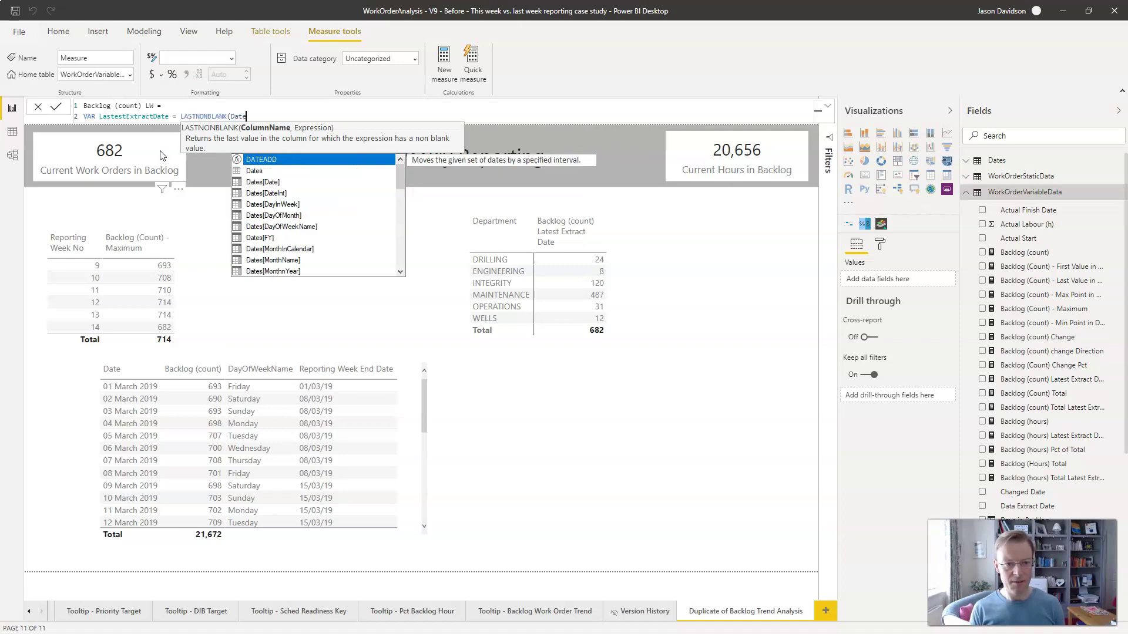
{"action": "type", "text": "s[date"}
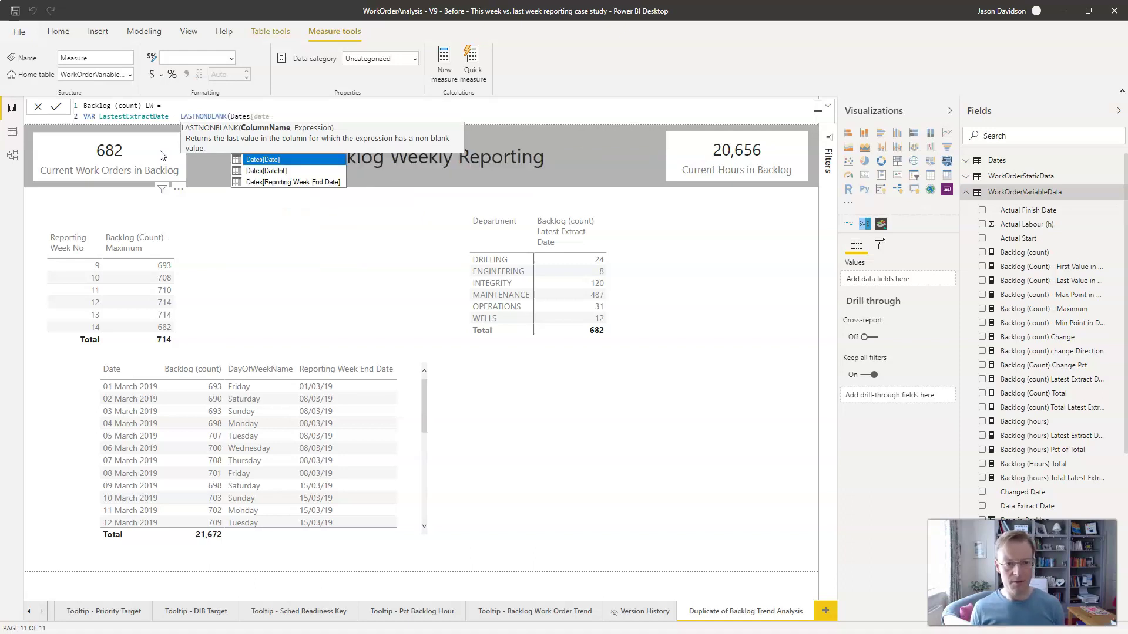
{"action": "key", "text": "Tab"}
Move the LASTNONBLANK expression onto its own line below the LastestExtractDate declaration
{"action": "key", "text": "Left"}
{"action": "key", "text": "Left"}
{"action": "key", "text": "Left"}
{"action": "key", "text": "Left"}
{"action": "key", "text": "Left"}
{"action": "key", "text": "Left"}
{"action": "key", "text": "Left"}
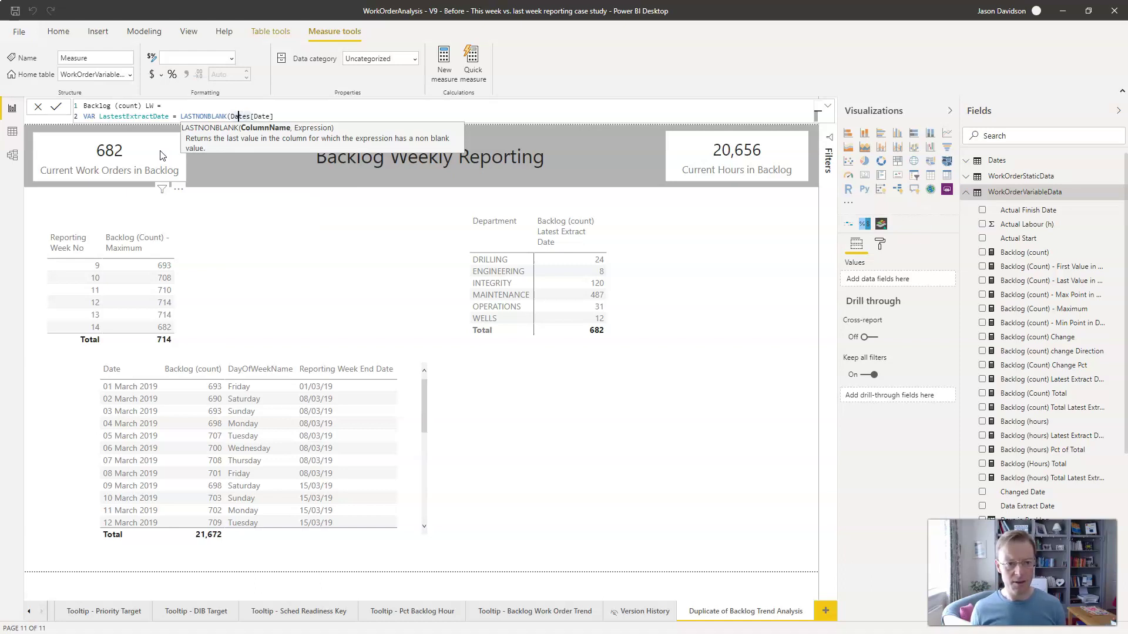
{"action": "left_click", "coordinate": [180, 116]}
{"action": "left_click_drag", "start_coordinate": [180, 116], "coordinate": [227, 116]}
{"action": "key", "text": "Left"}
{"action": "key", "text": "shift+Return"}
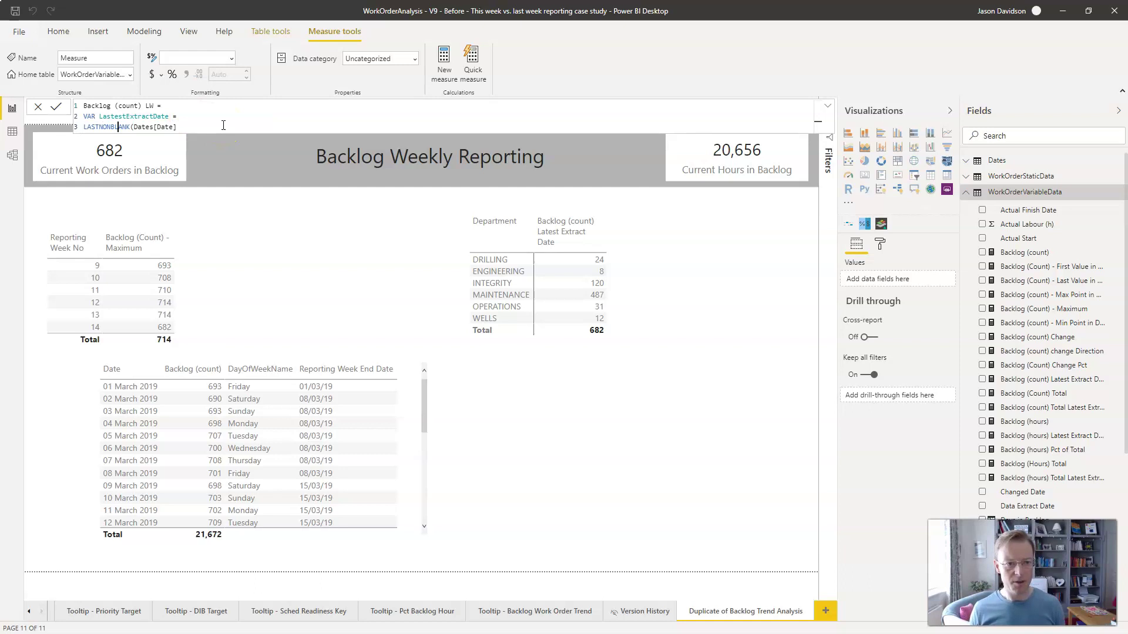
{"action": "key", "text": "Right"}
{"action": "key", "text": "ctrl+space"}
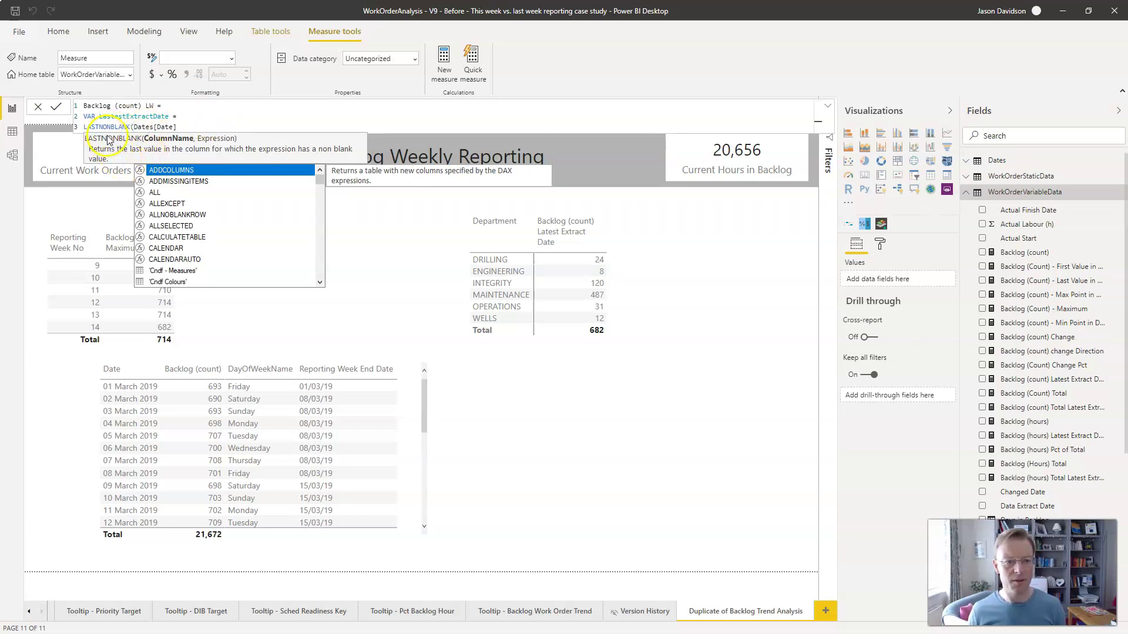
{"action": "key", "text": "Escape"}
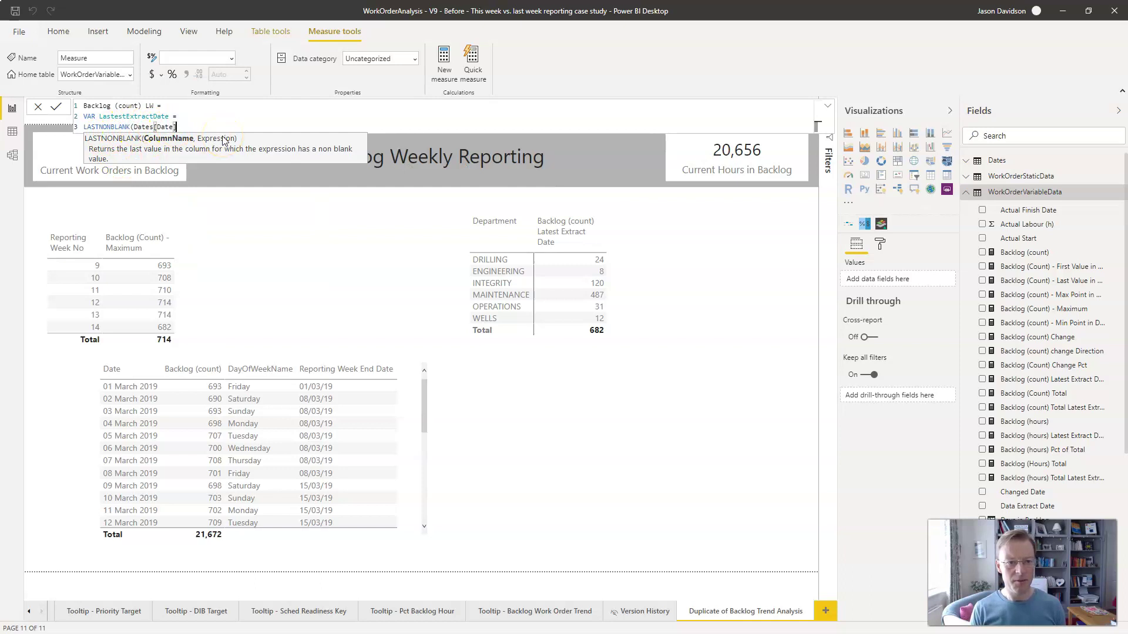
Complete LASTNONBLANK with [Backlog (count)] as its expression argument and close the function
{"action": "type", "text": ", "}
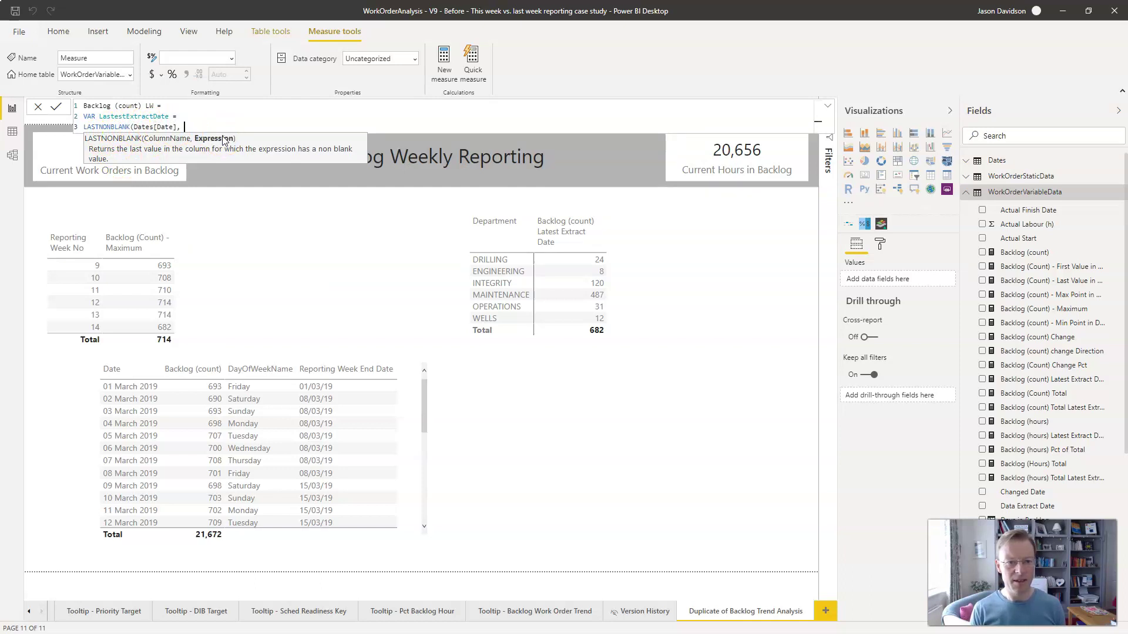
{"action": "type", "text": "[Backlog (count)]"}
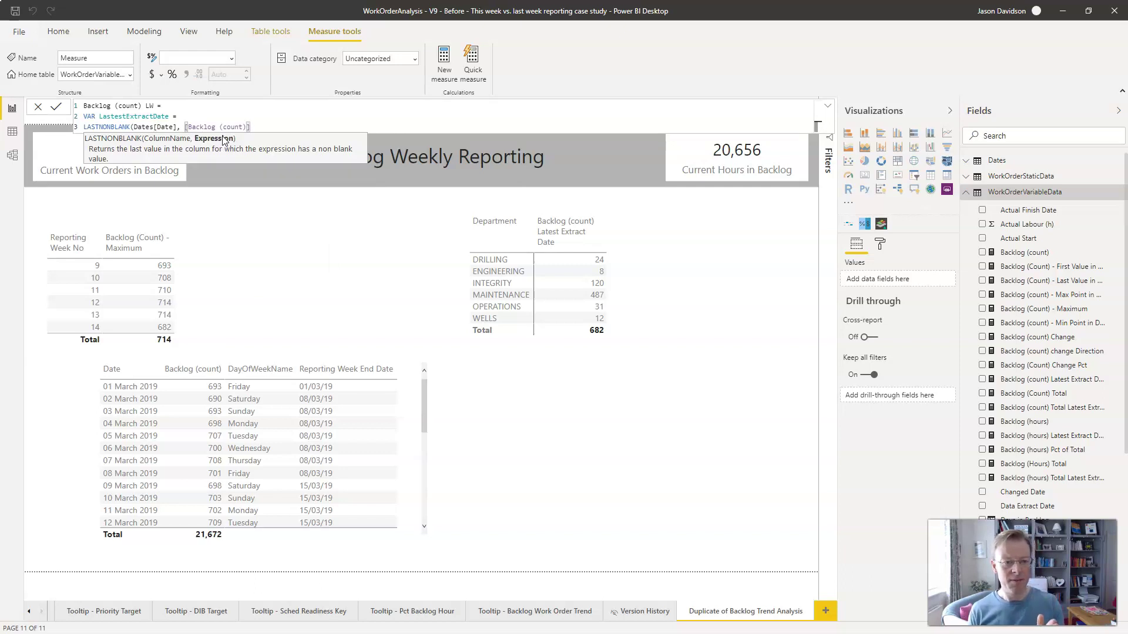
{"action": "left_click", "coordinate": [135, 127]}
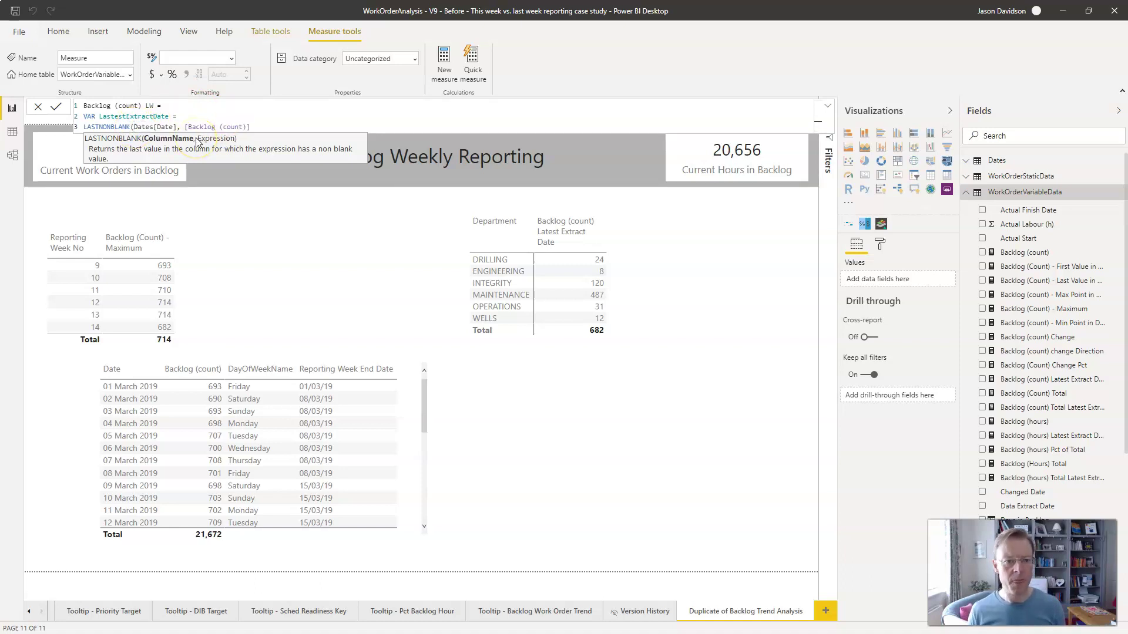
{"action": "left_click", "coordinate": [212, 157]}
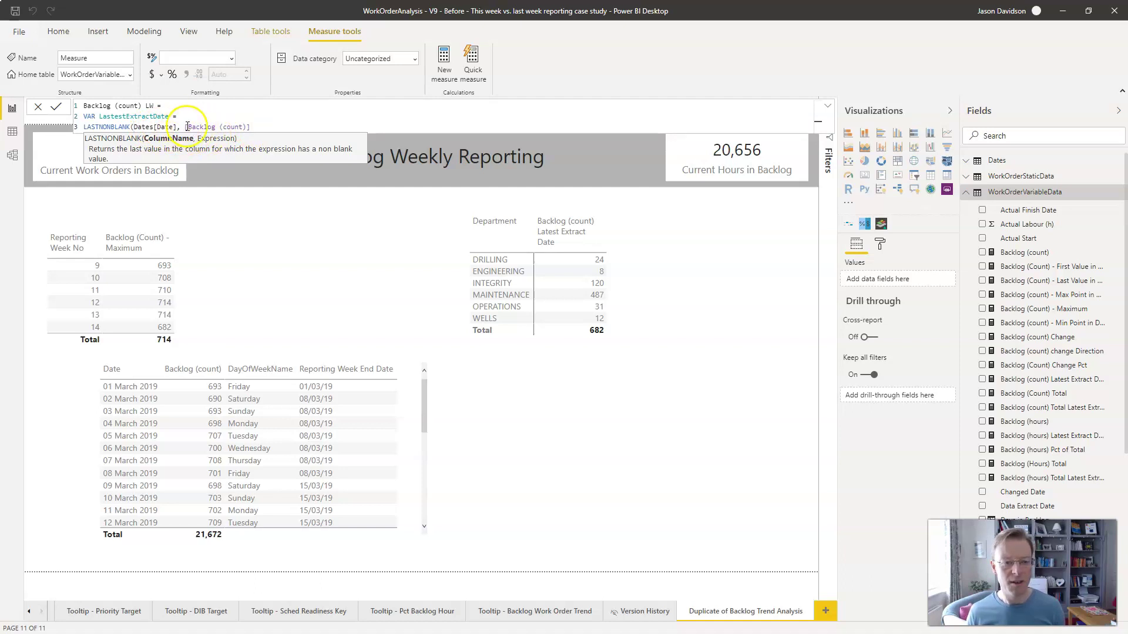
{"action": "left_click", "coordinate": [257, 127]}
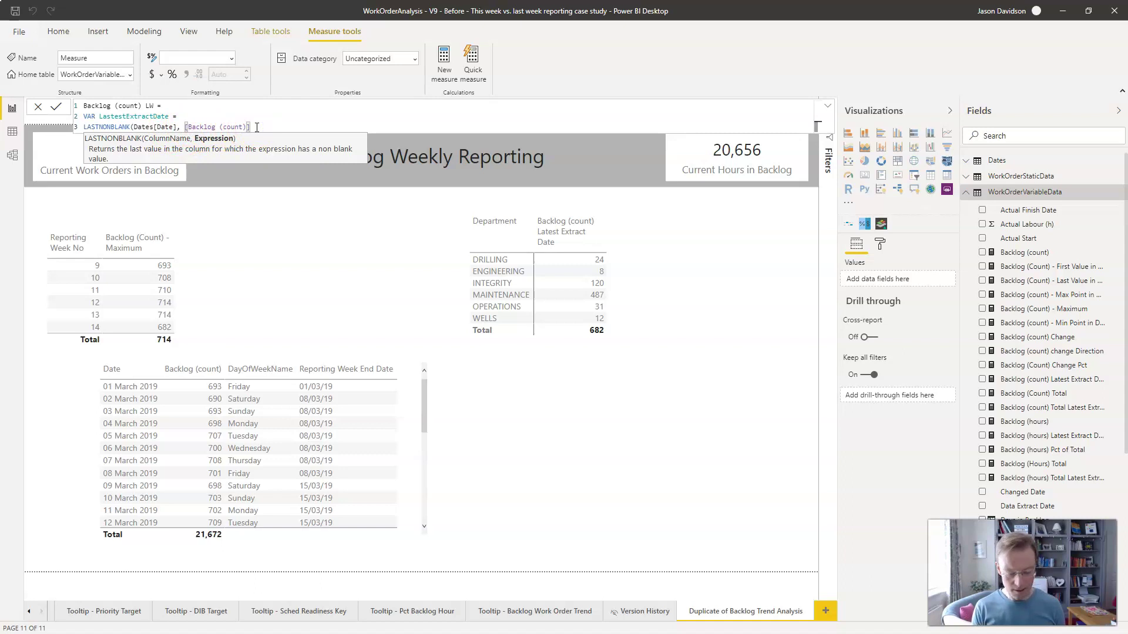
{"action": "type", "text": ")"}
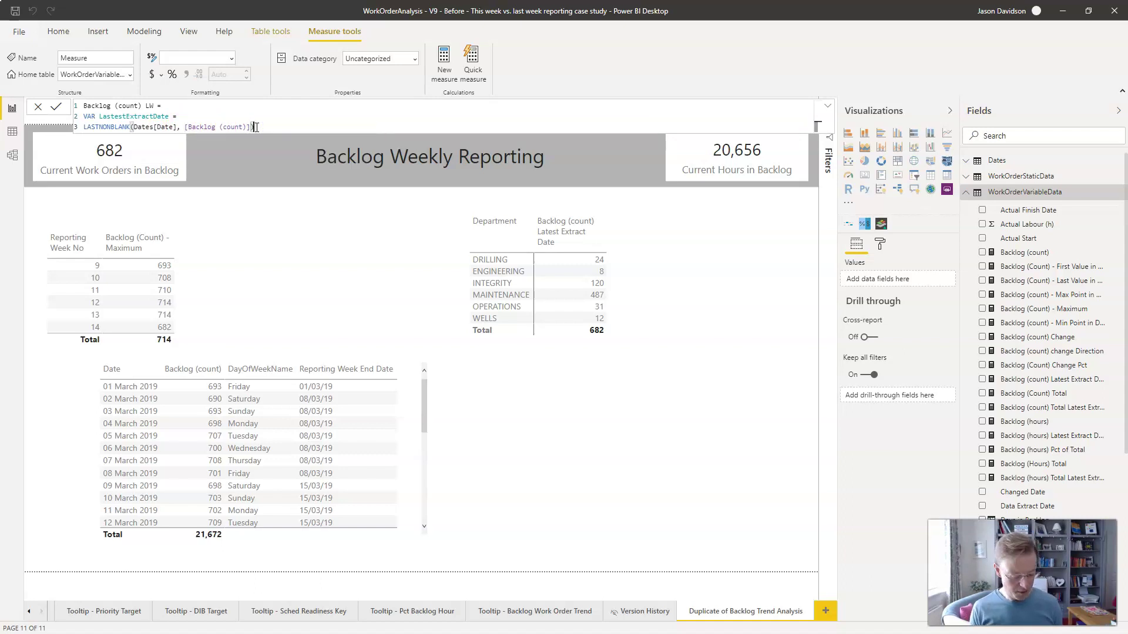
Declare a second variable named PreviousReportingWeek, separated by a blank line from the LastestExtractDate definition
{"action": "key", "text": "shift+Return"}
{"action": "key", "text": "shift+Return"}
{"action": "type", "text": "VAR Pre"}
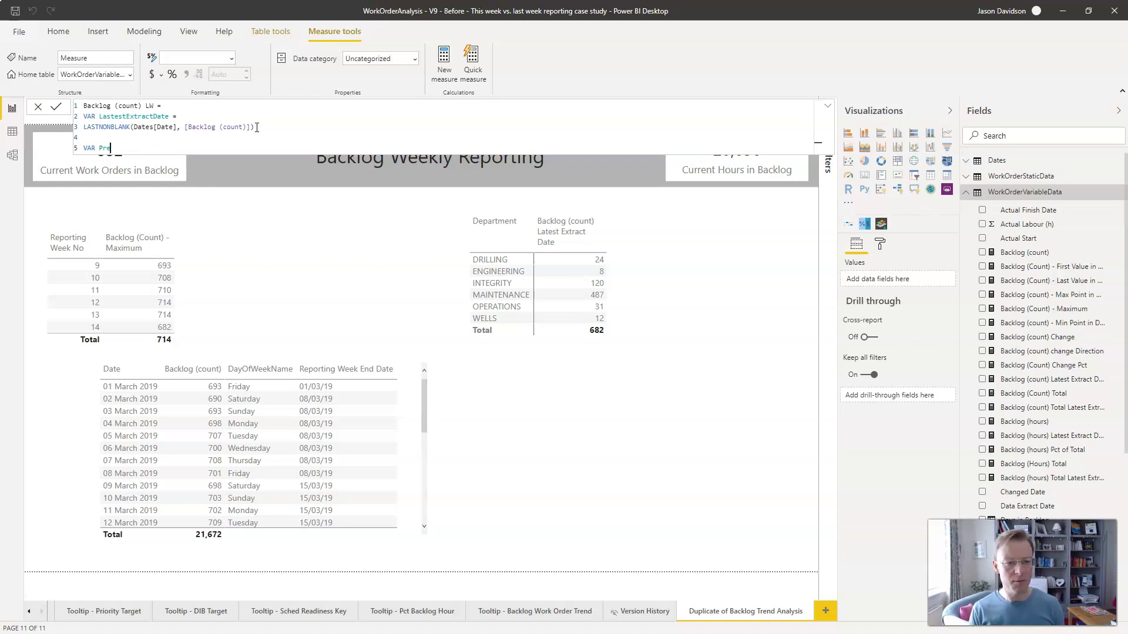
{"action": "type", "text": "v"}
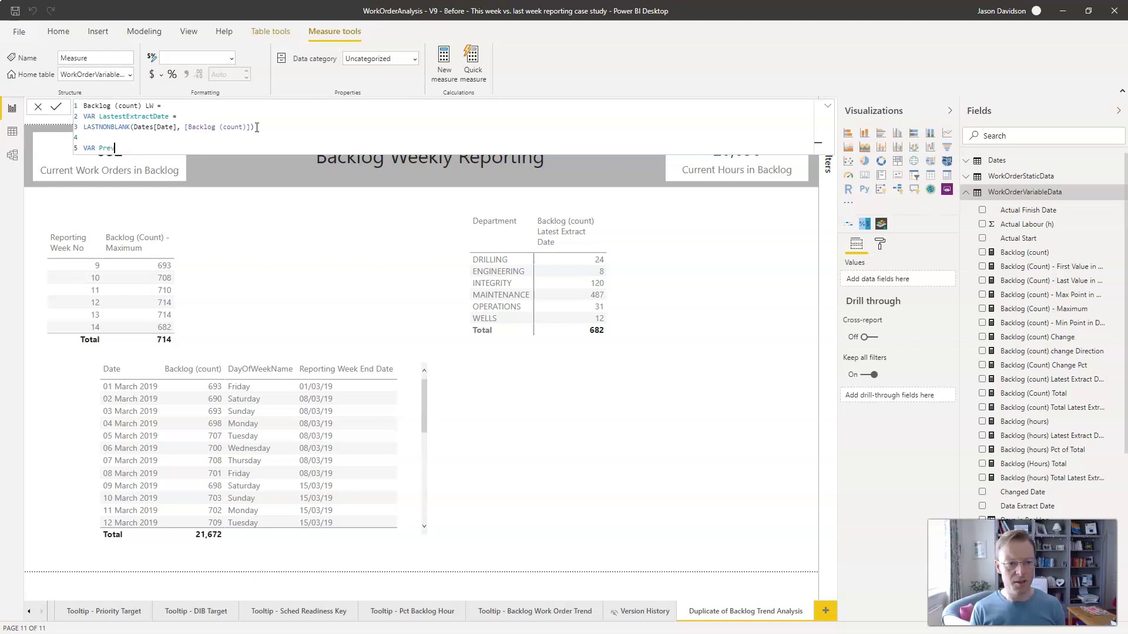
{"action": "type", "text": "iousReportingWeek ="}
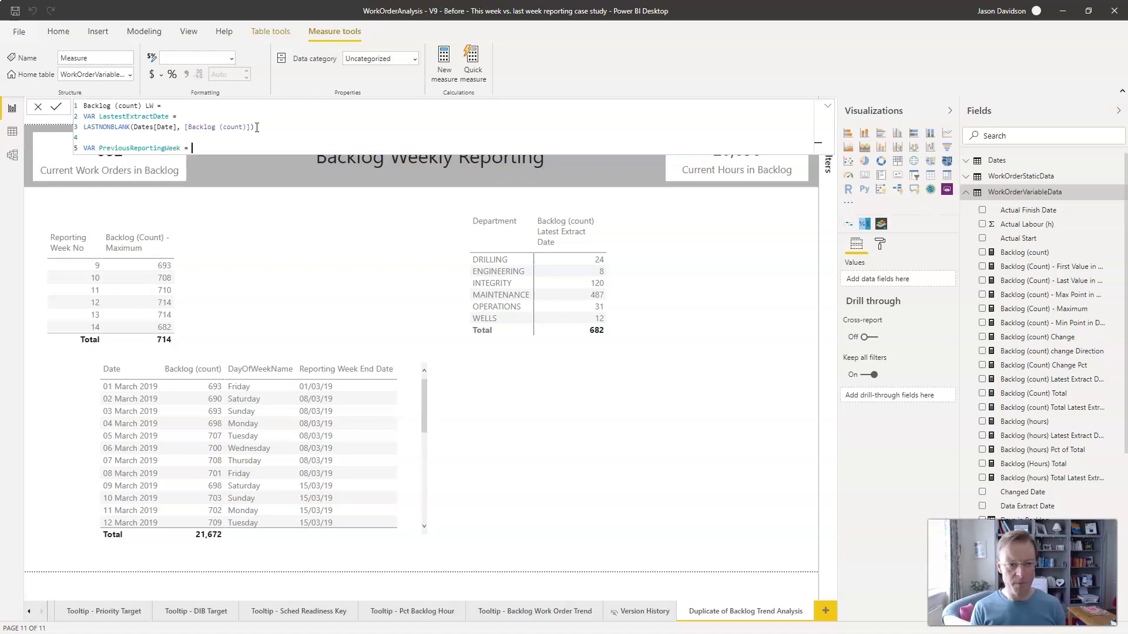
Start the PreviousReportingWeek expression with CALCULATE, entering MAX(Dates[Reporting Week End Date]) on a new line as its first argument
{"action": "key", "text": "shift+Return"}
{"action": "type", "text": "CALCULATE("}
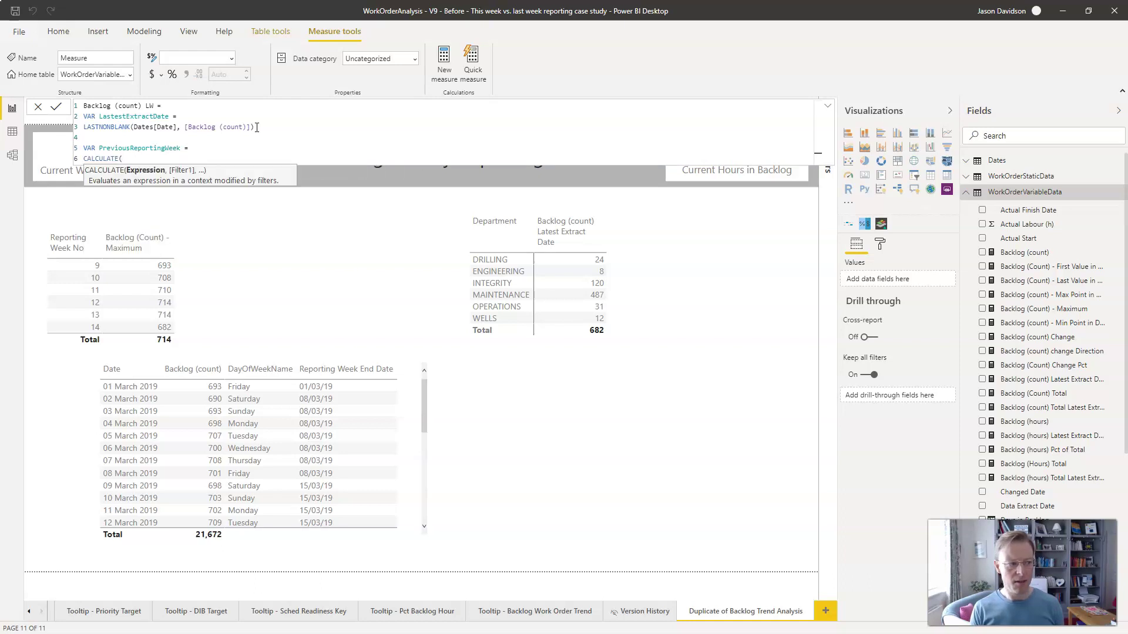
{"action": "key", "text": "shift+Return"}
{"action": "type", "text": "MAX("}
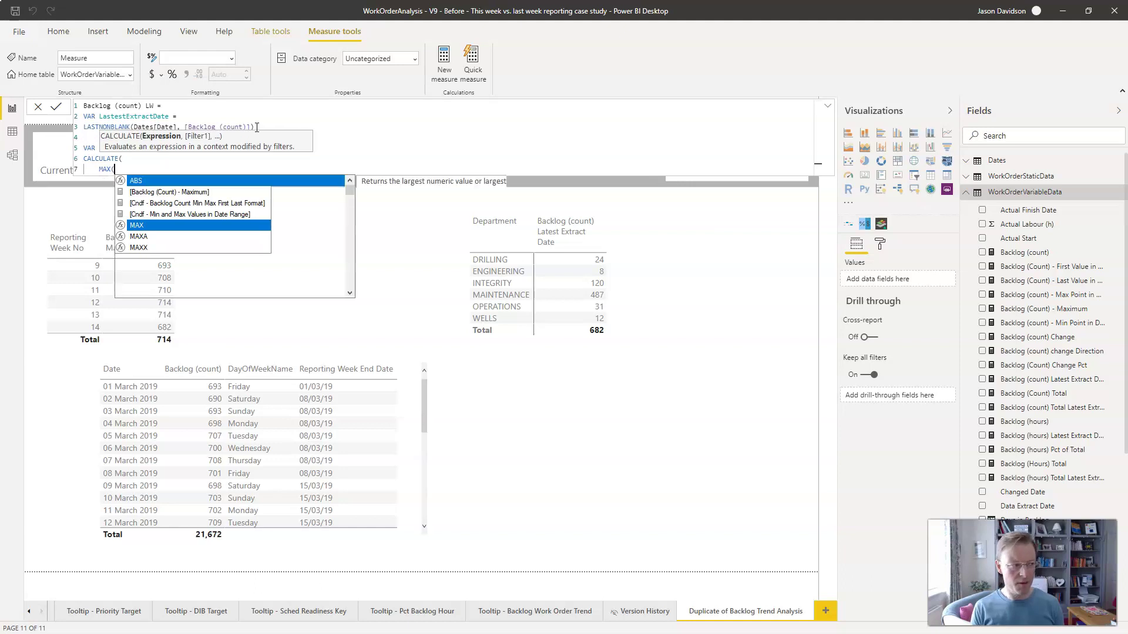
{"action": "type", "text": "date"}
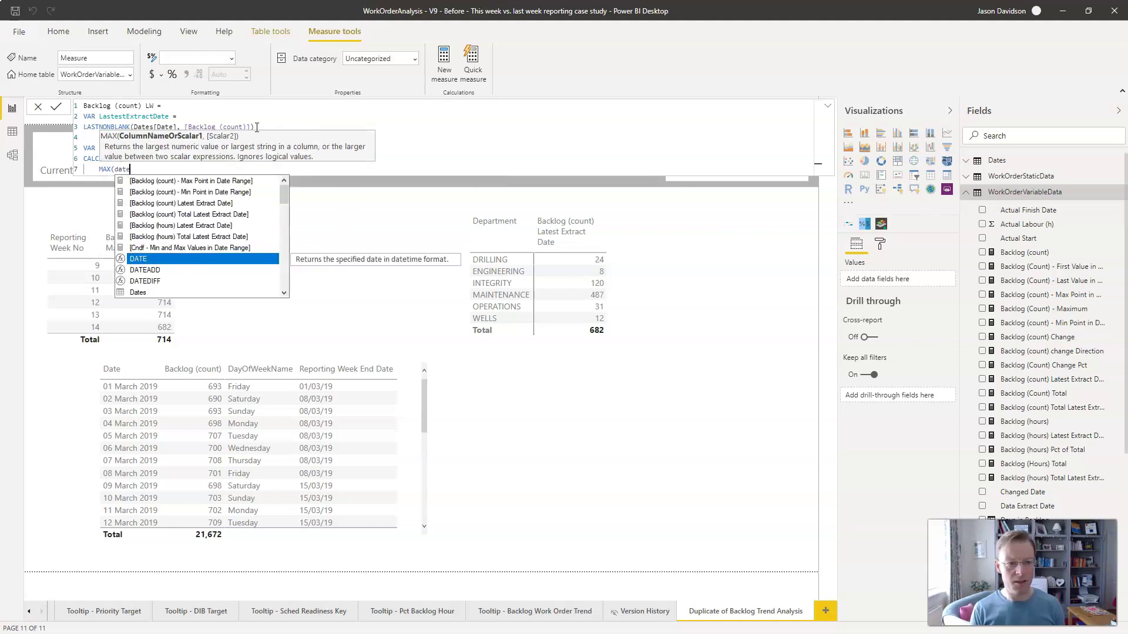
{"action": "type", "text": "s["}
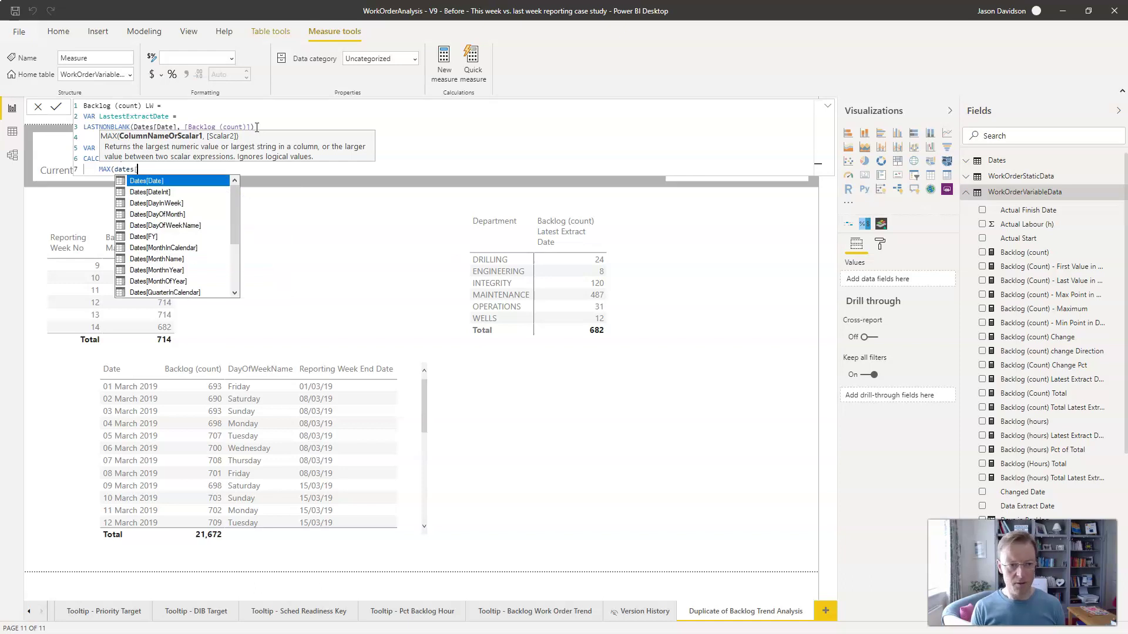
{"action": "type", "text": "repo"}
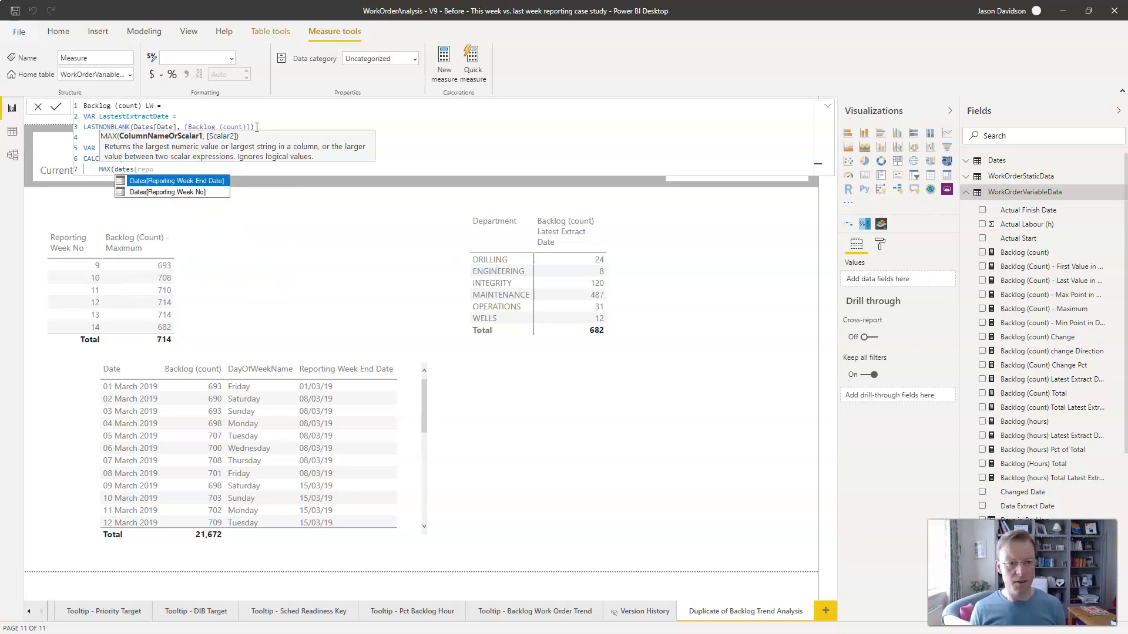
{"action": "key", "text": "Tab"}
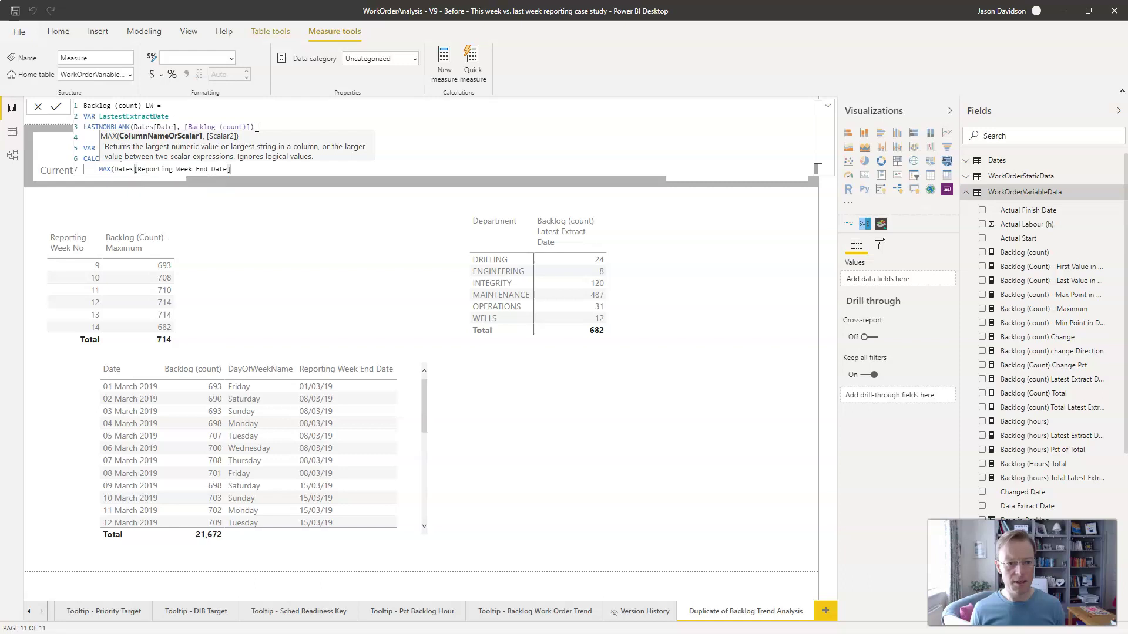
{"action": "type", "text": ")"}
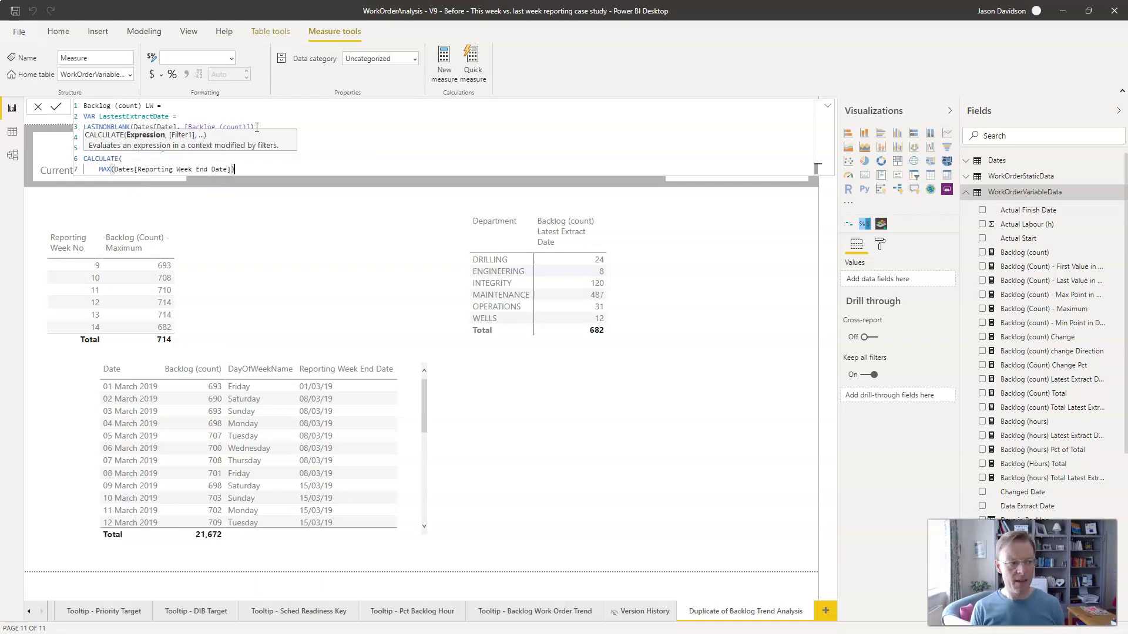
Begin the filter argument of PreviousReportingWeek's CALCULATE on a new line with the Dates[Date] column
{"action": "type", "text": ","}
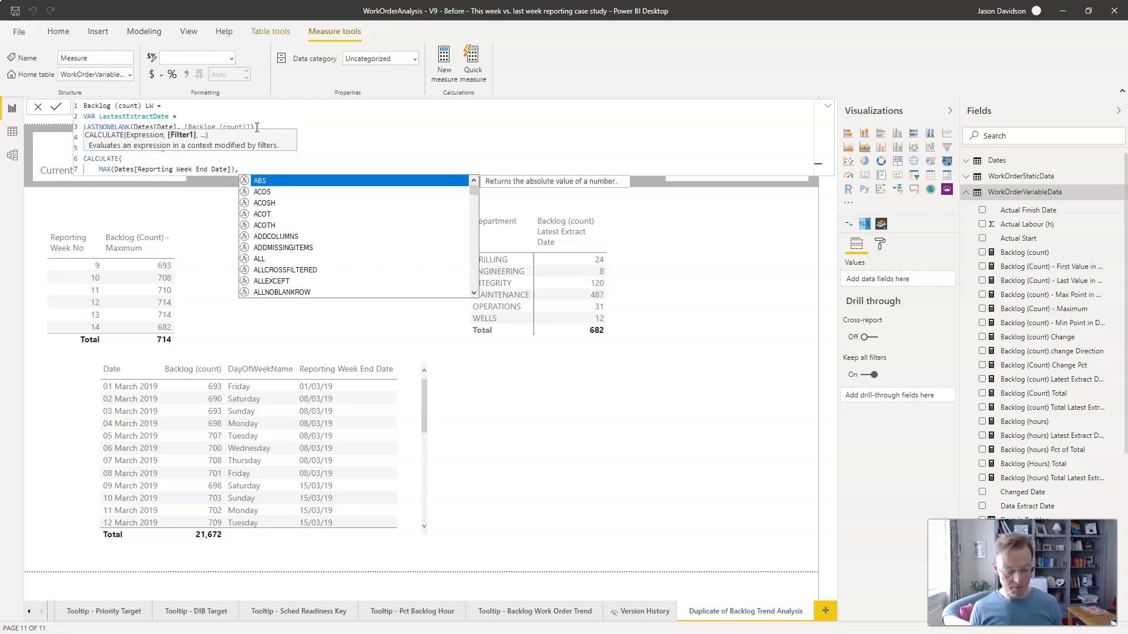
{"action": "key", "text": "shift+Return"}
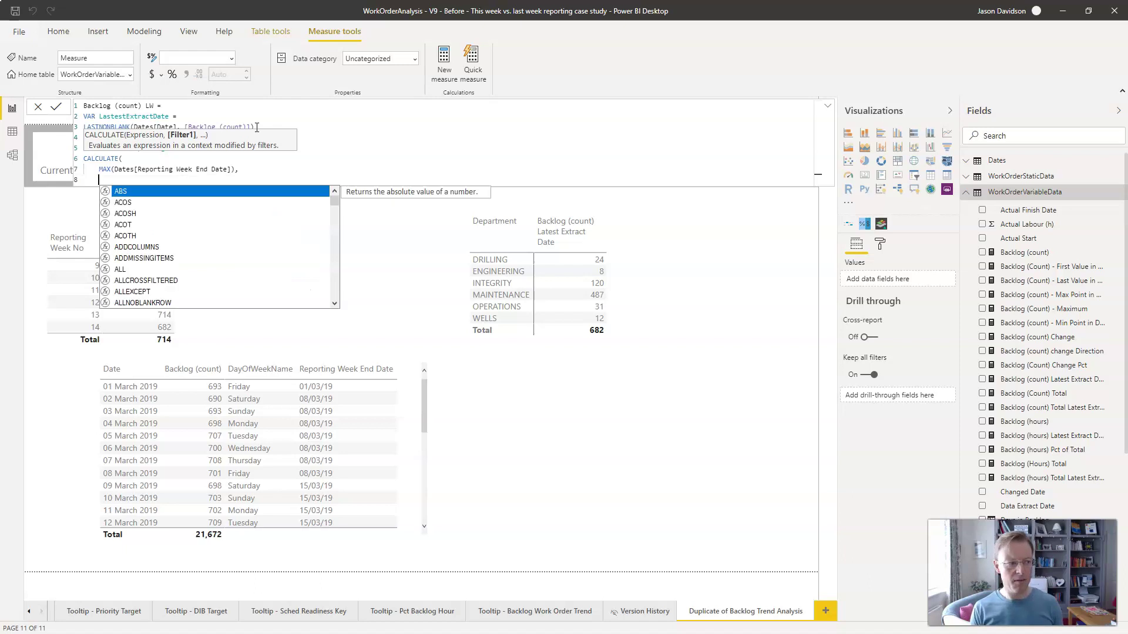
{"action": "type", "text": "Date"}
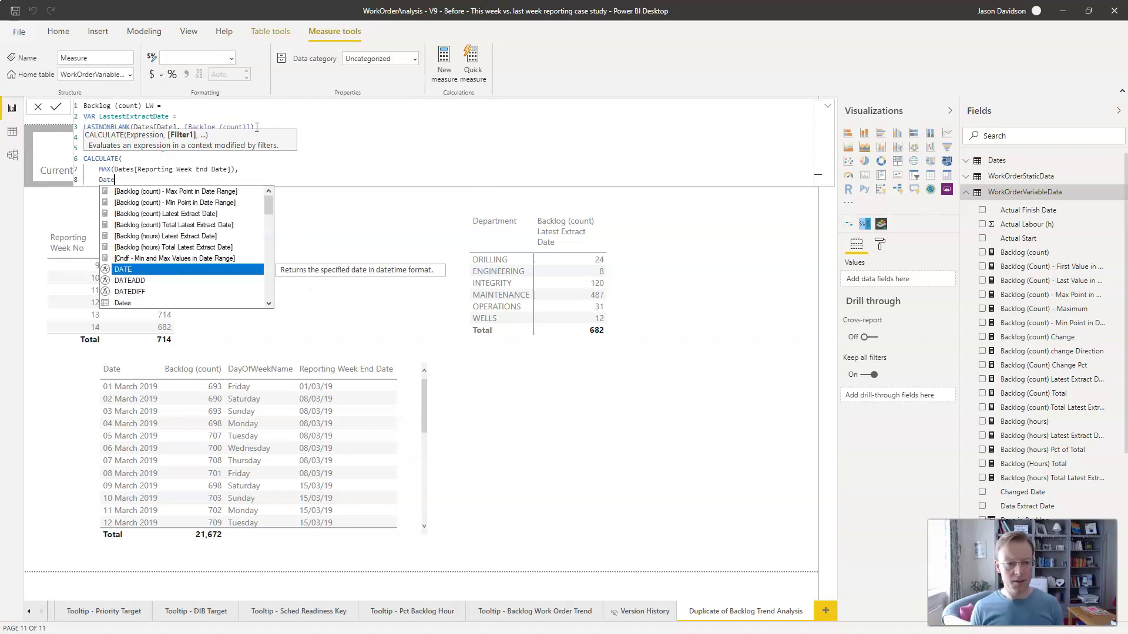
{"action": "type", "text": "s"}
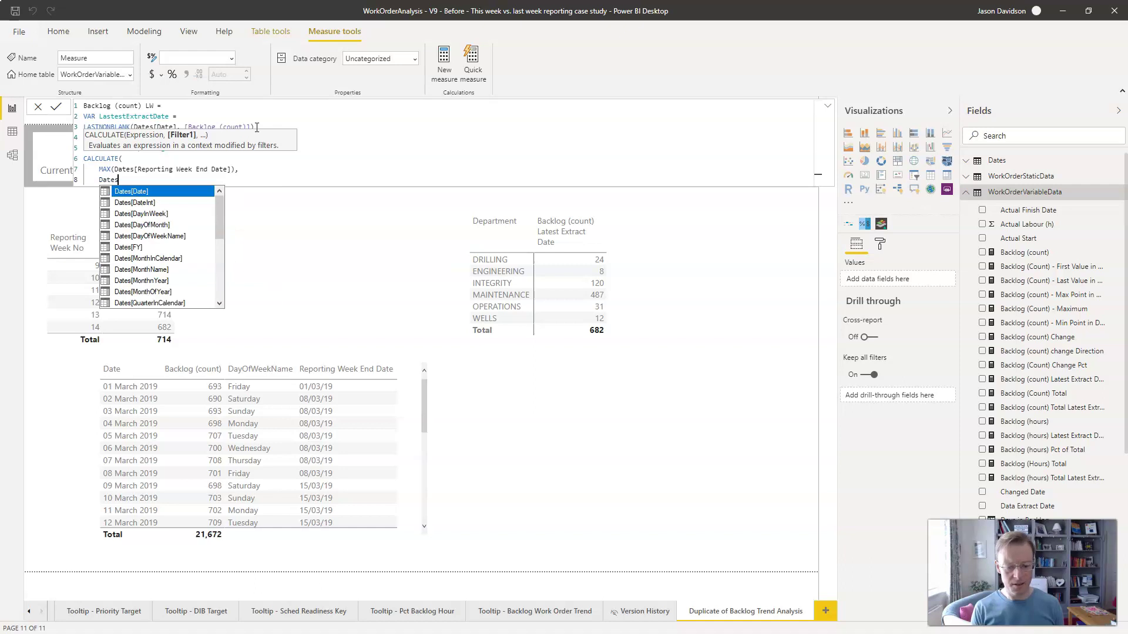
{"action": "type", "text": "[da"}
{"action": "key", "text": "Tab"}
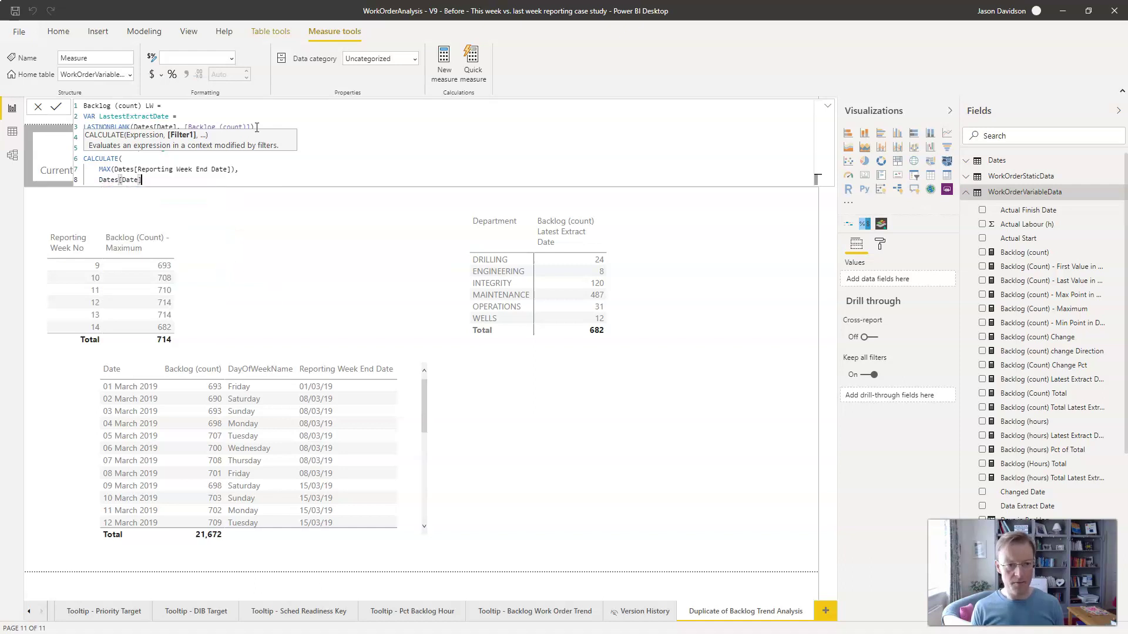
Complete the Dates[Date] filter with = LastestExtractDate-7 and close CALCULATE on its own line
{"action": "type", "text": "= Last"}
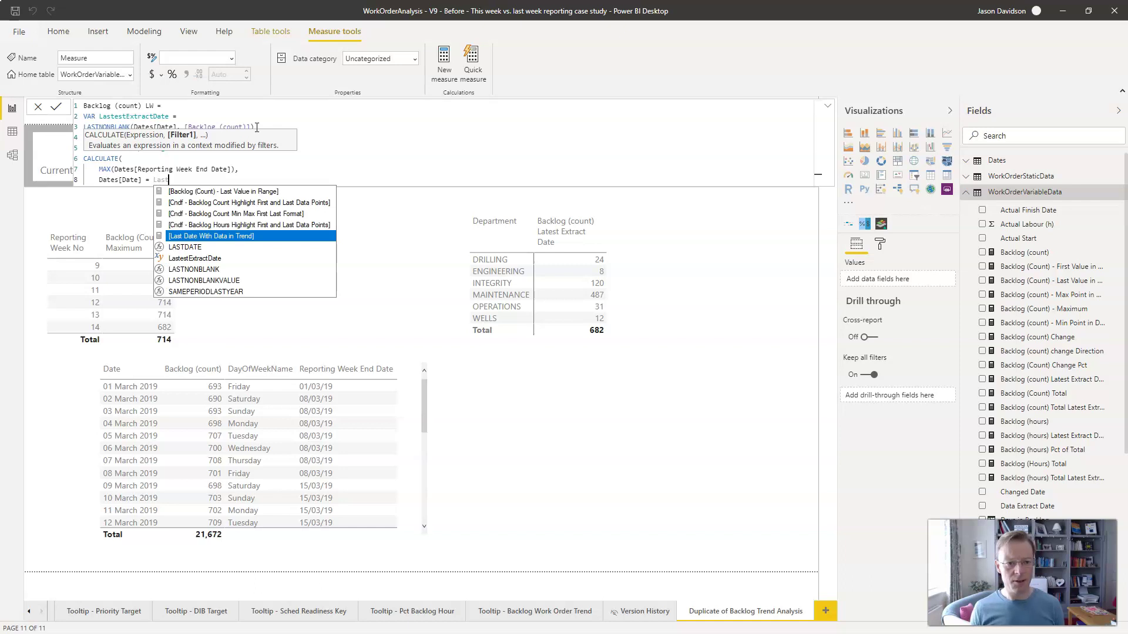
{"action": "key", "text": "Down"}
{"action": "key", "text": "Down"}
{"action": "key", "text": "Tab"}
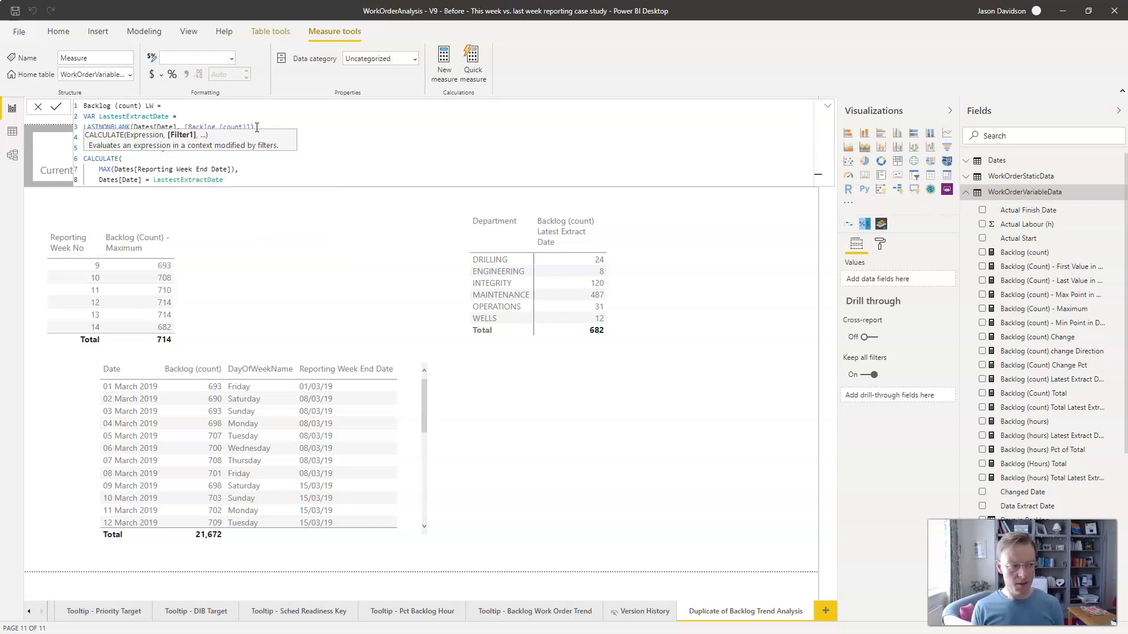
{"action": "type", "text": "-7"}
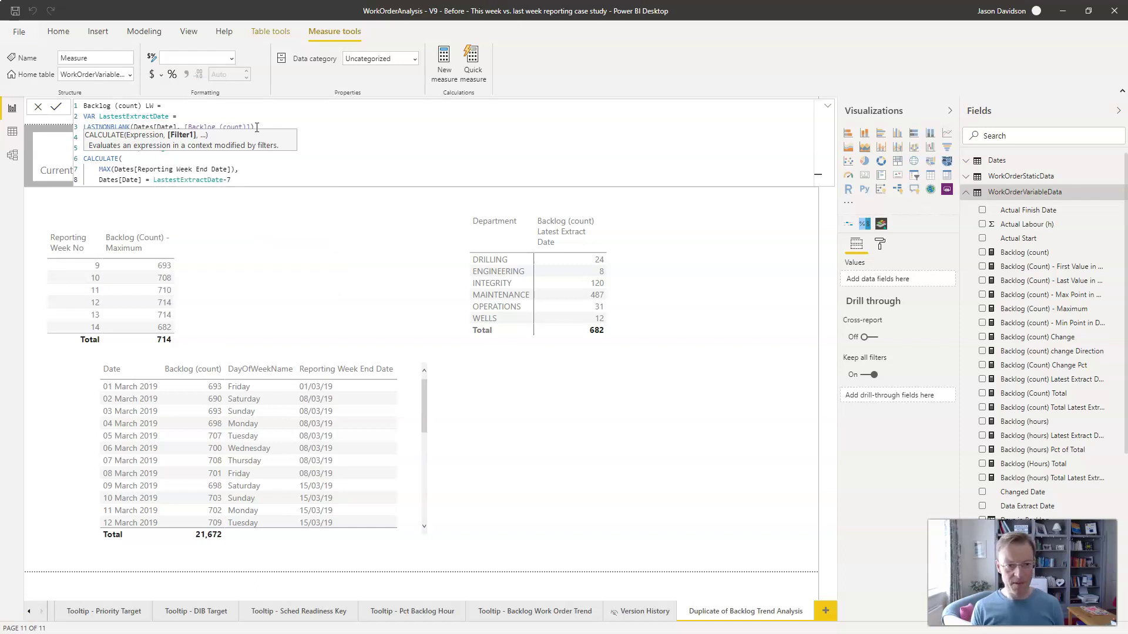
{"action": "key", "text": "shift+Return"}
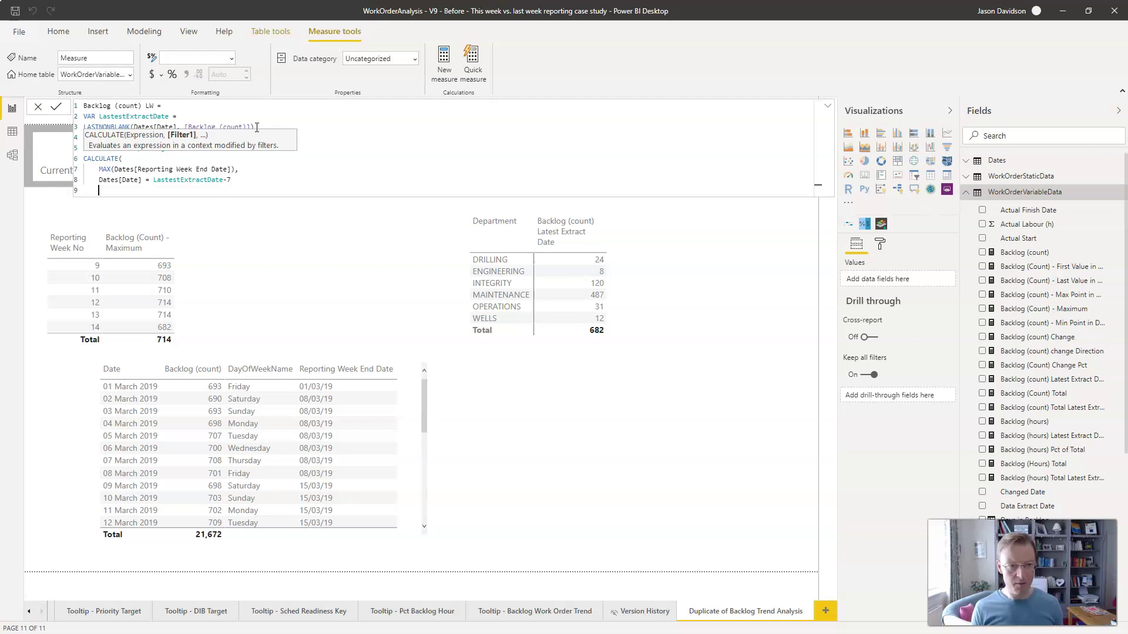
{"action": "type", "text": ")"}
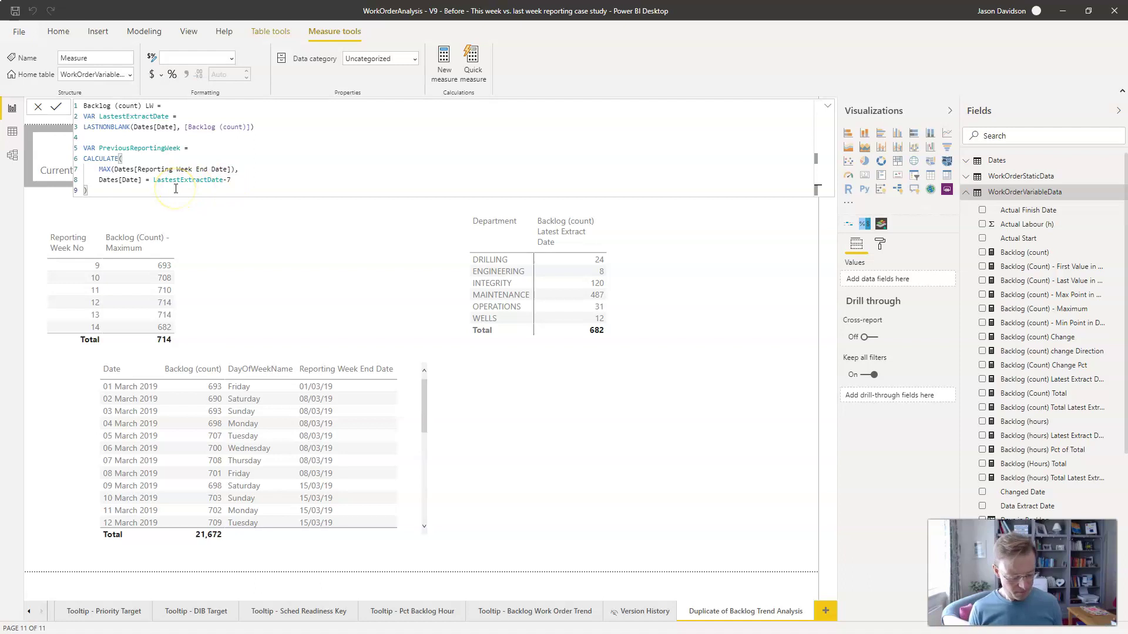
Declare a third variable named Result, separated by a blank line from the PreviousReportingWeek definition
{"action": "key", "text": "Return"}
{"action": "key", "text": "Return"}
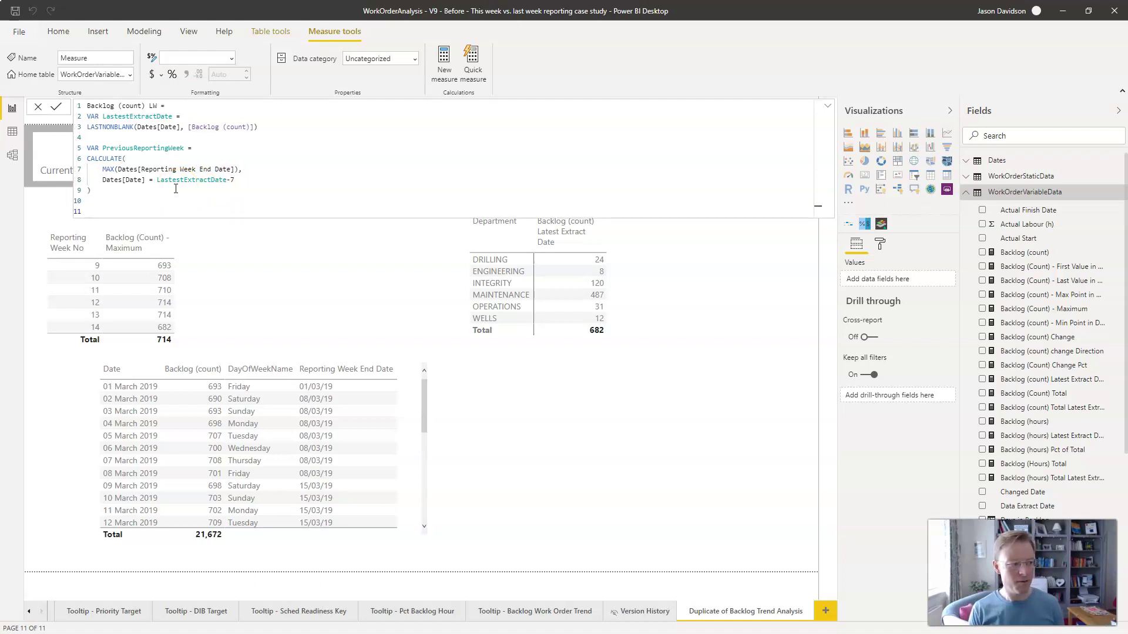
{"action": "type", "text": "REturn"}
{"action": "key", "text": "BackSpace"}
{"action": "key", "text": "BackSpace"}
{"action": "key", "text": "BackSpace"}
{"action": "type", "text": "R Result ="}
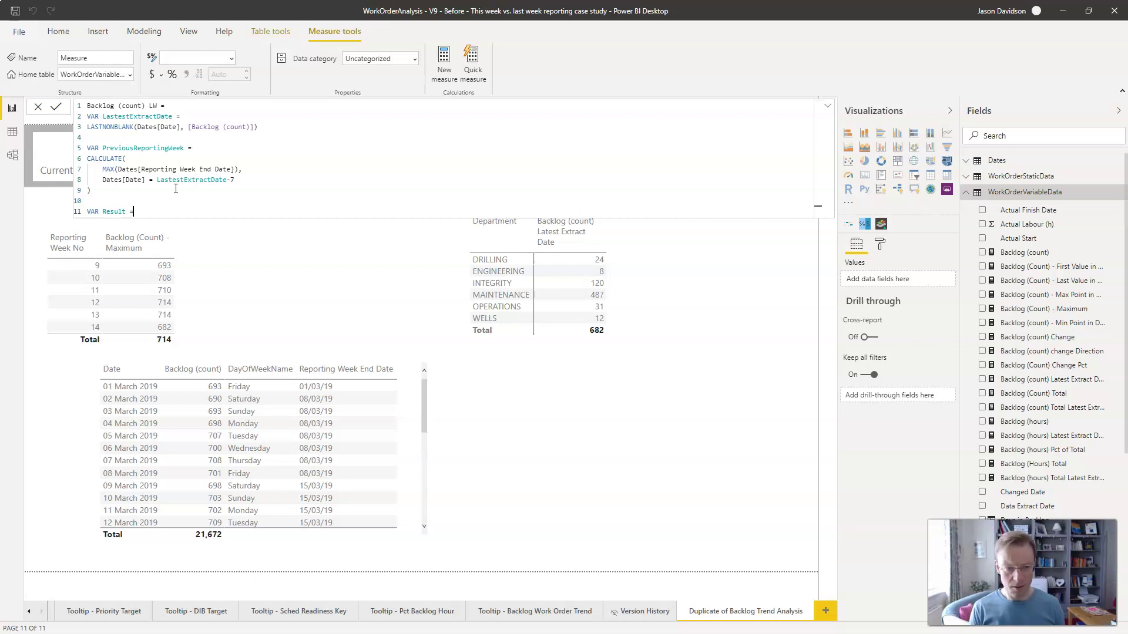
Start the Result expression with CALCULATE on a new line, entering [Backlog (count)] below it as the first argument
{"action": "key", "text": "shift+Return"}
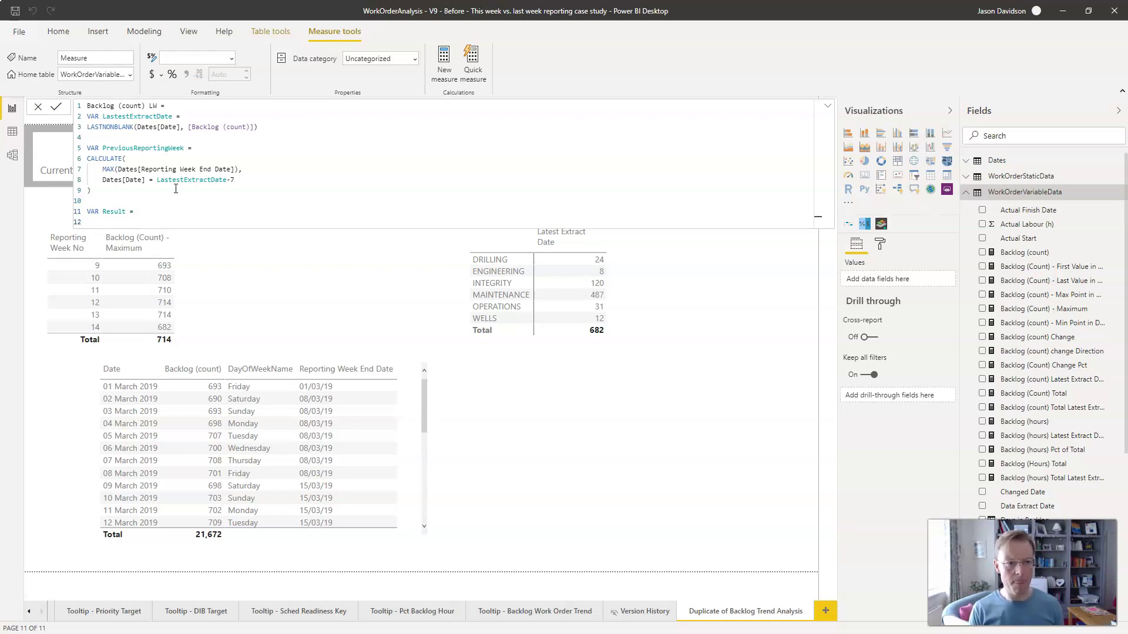
{"action": "type", "text": "CAL"}
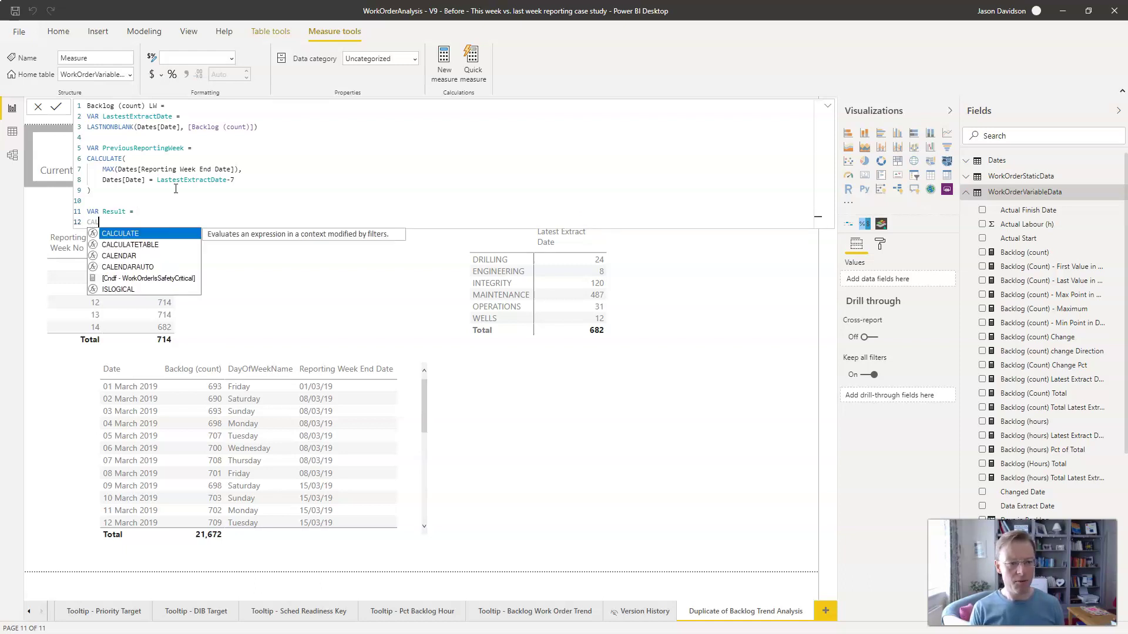
{"action": "key", "text": "Tab"}
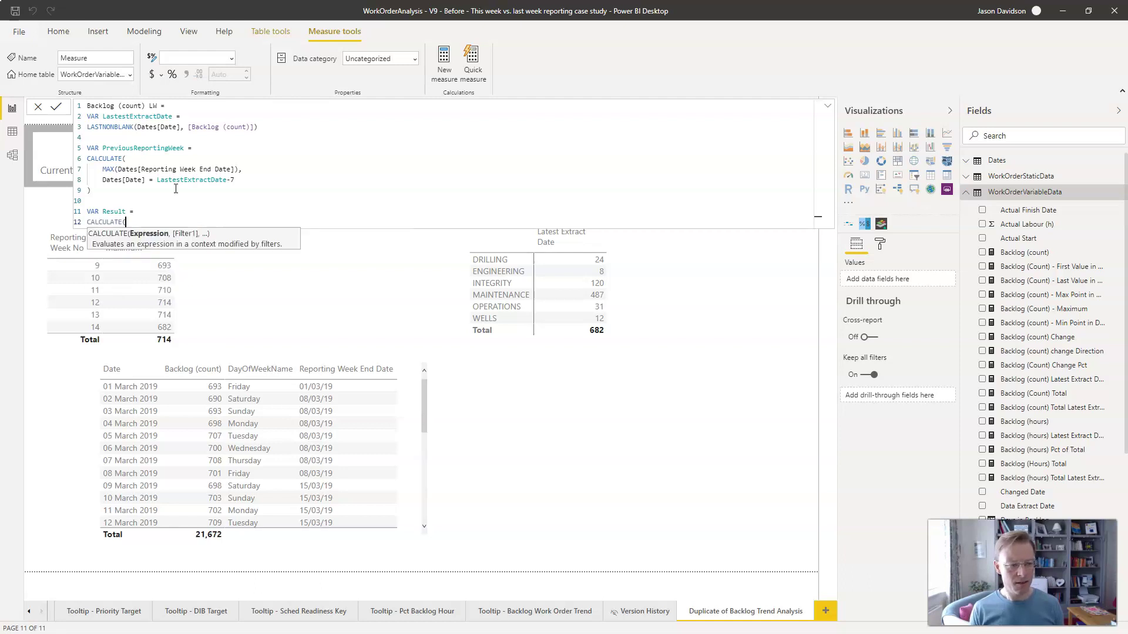
{"action": "key", "text": "shift+Return"}
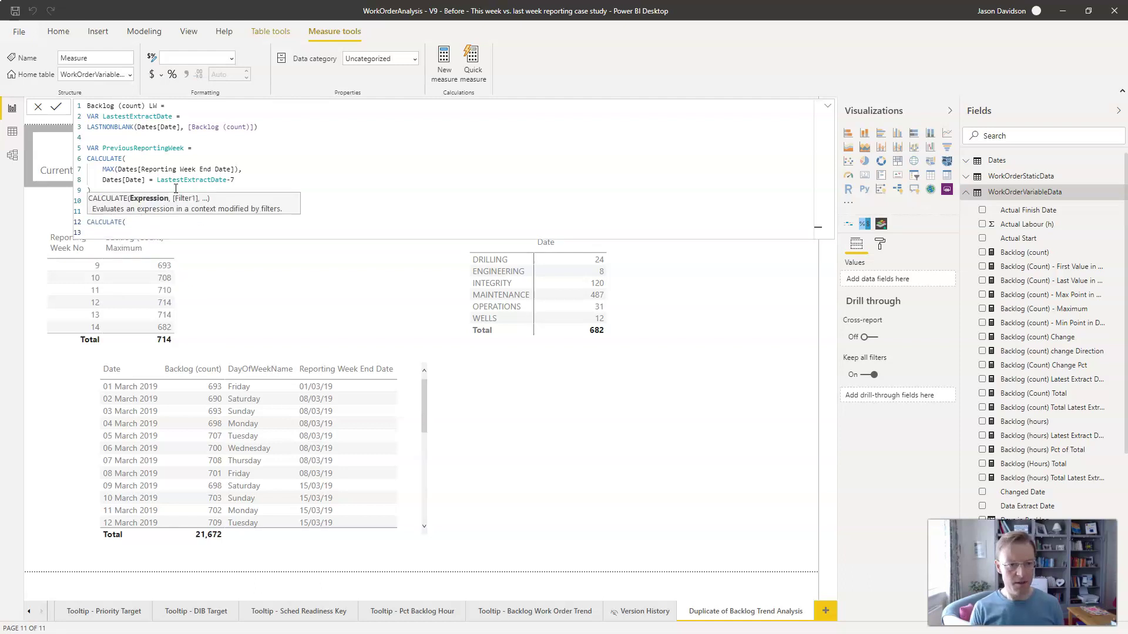
{"action": "type", "text": "Back"}
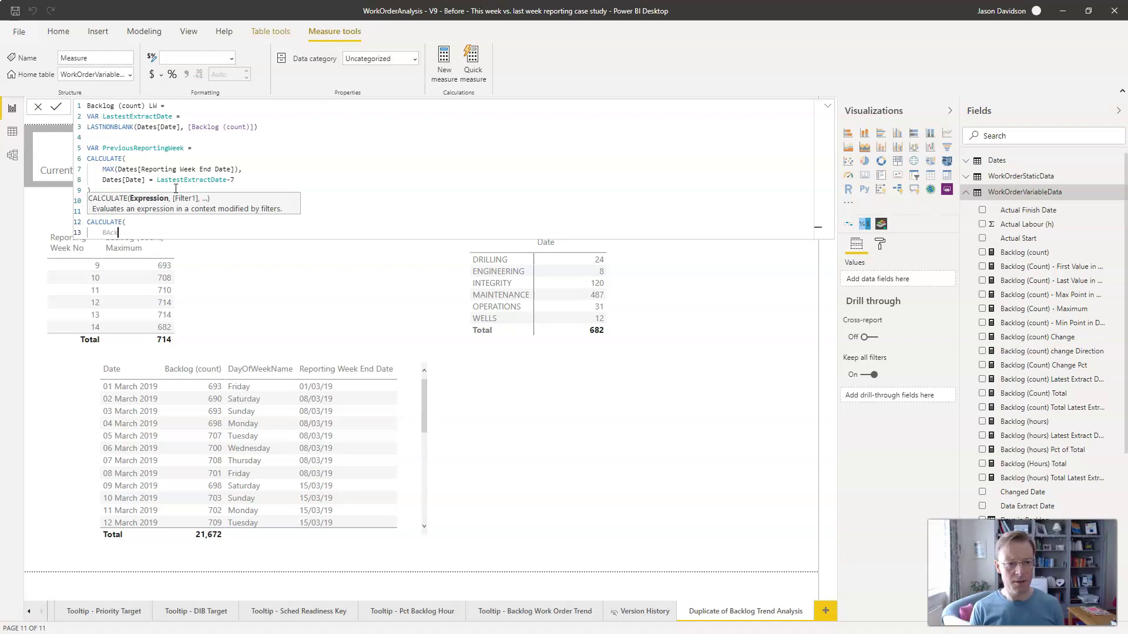
{"action": "key", "text": "Tab"}
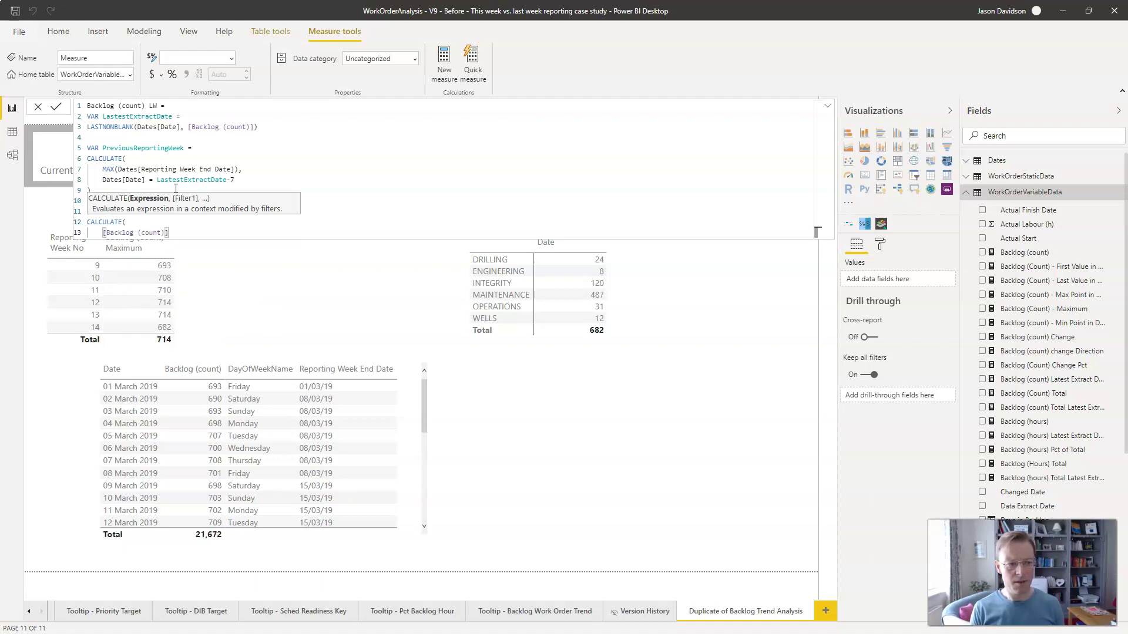
{"action": "type", "text": ","}
{"action": "key", "text": "shift+Return"}
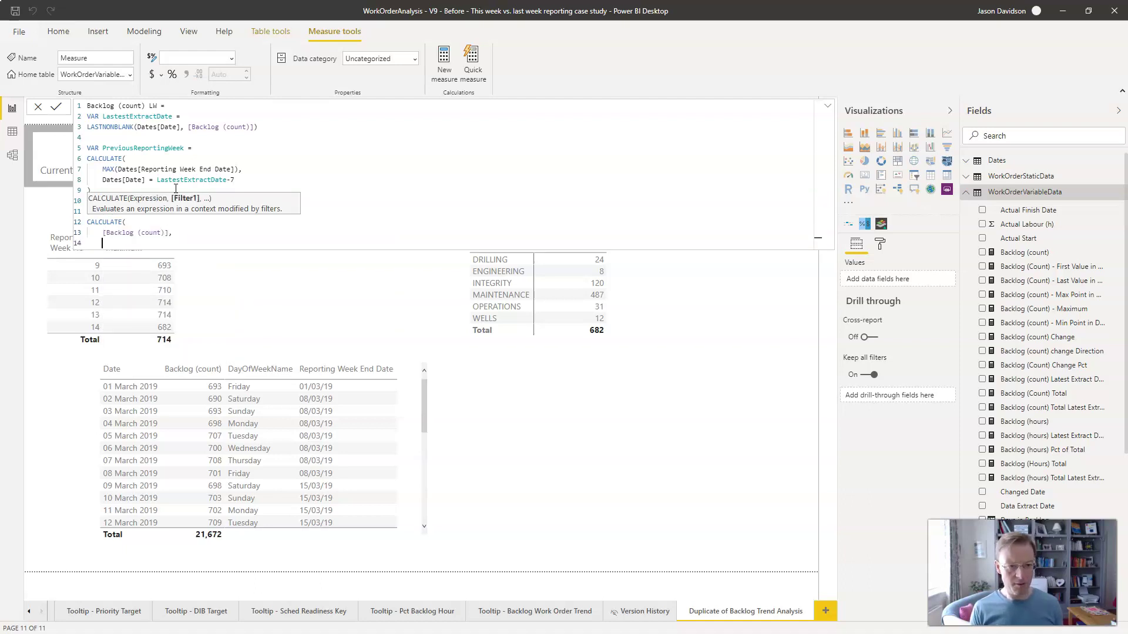
Open a FILTER function as the filter argument of Result's CALCULATE
{"action": "type", "text": "FLIT"}
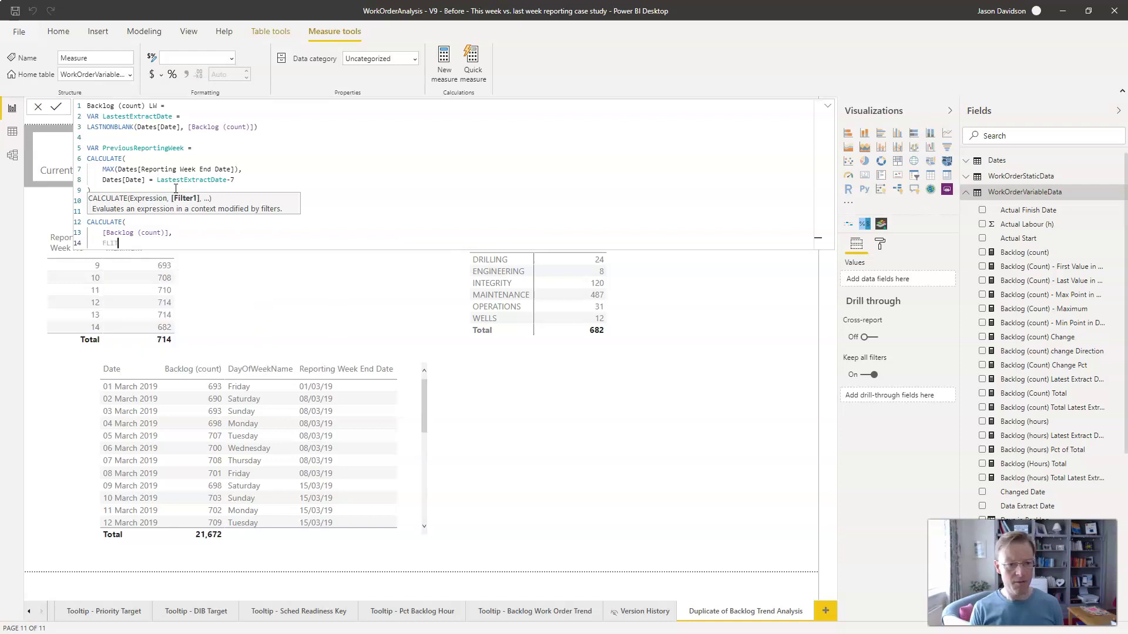
{"action": "key", "text": "BackSpace"}
{"action": "key", "text": "BackSpace"}
{"action": "type", "text": "I"}
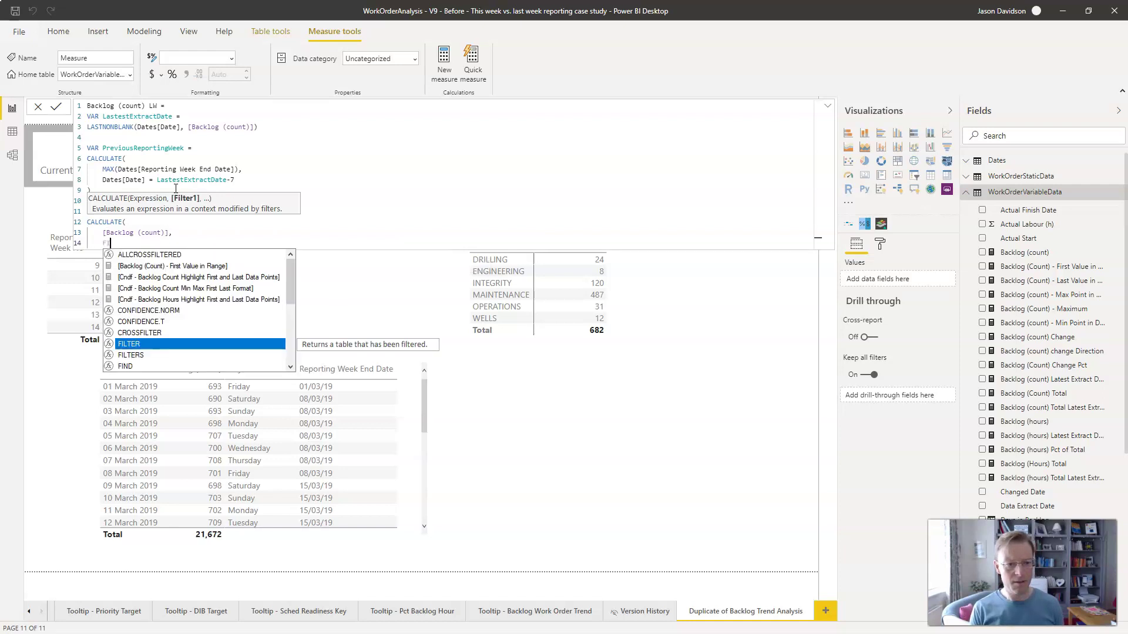
{"action": "type", "text": "LT"}
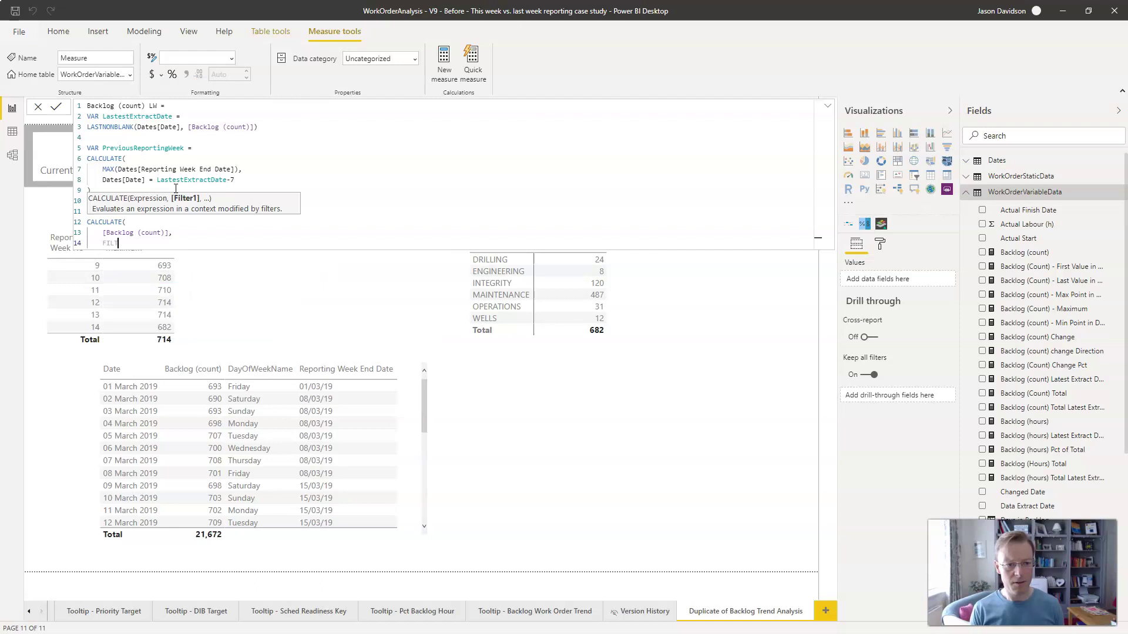
{"action": "type", "text": "ER("}
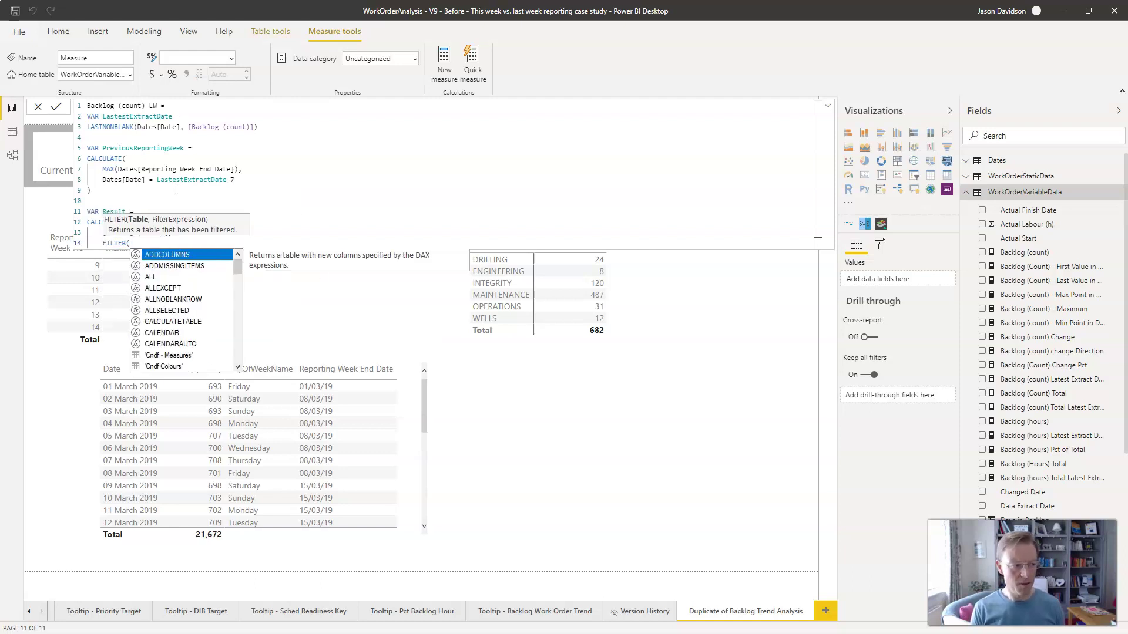
Enter ALL(Dates[Date]) on its own line as FILTER's table argument, followed by a comma
{"action": "type", "text": "ALL("}
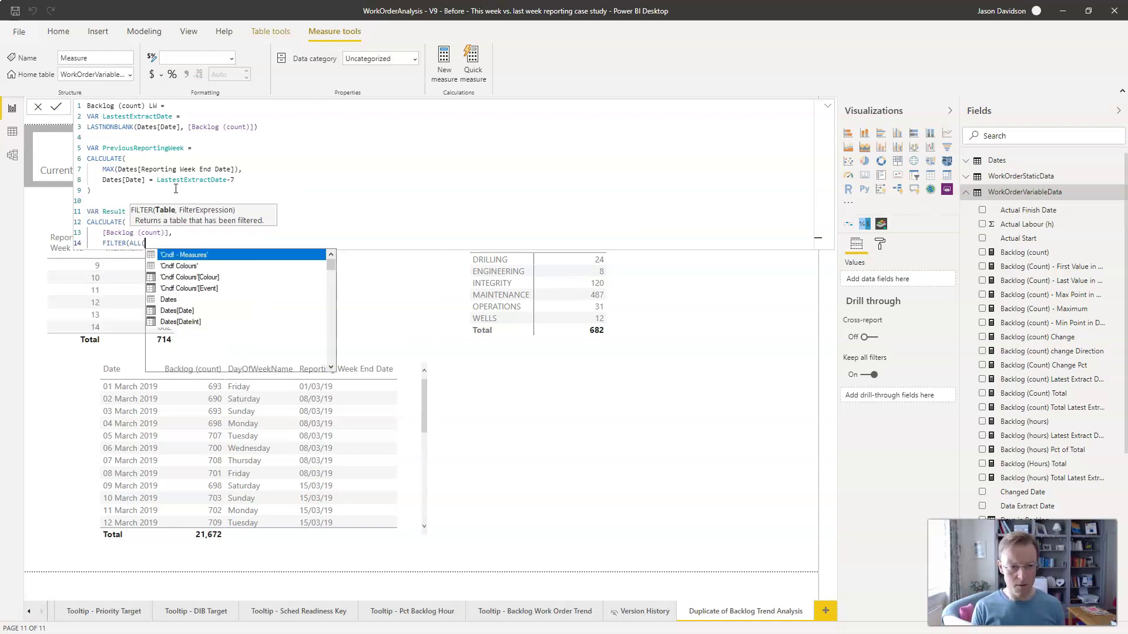
{"action": "type", "text": "A"}
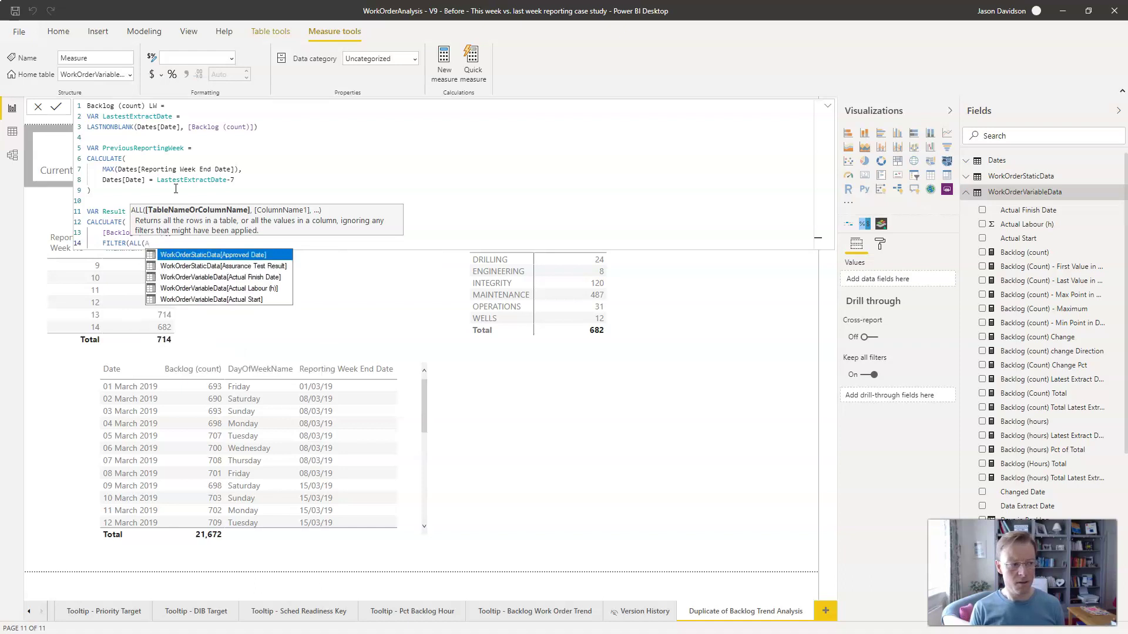
{"action": "type", "text": "date"}
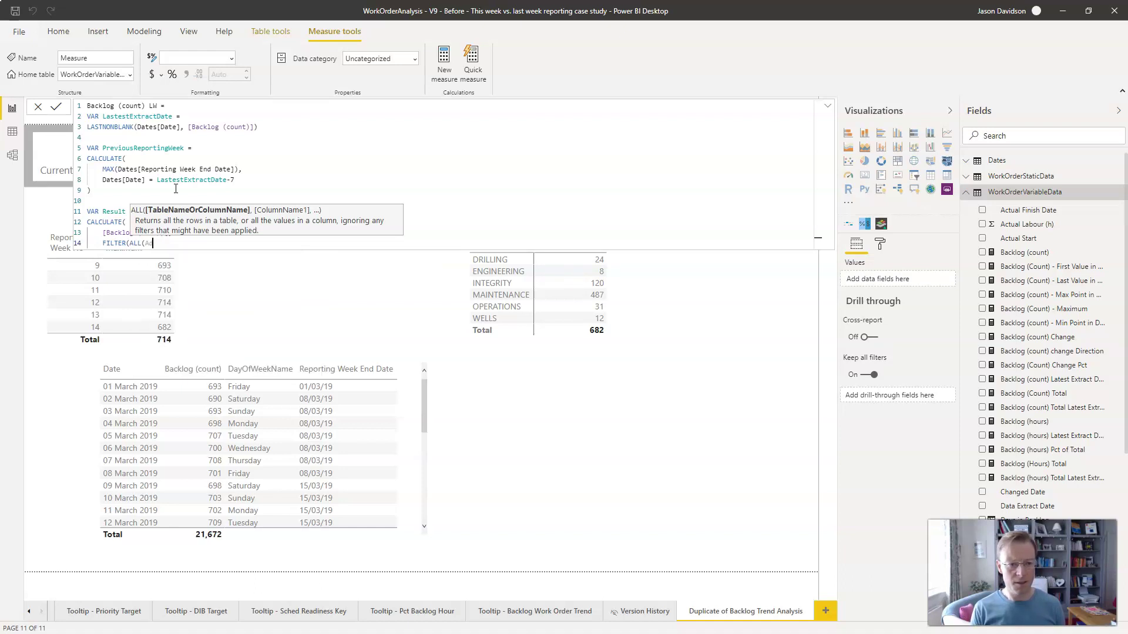
{"action": "key", "text": "BackSpace"}
{"action": "key", "text": "BackSpace"}
{"action": "key", "text": "Left"}
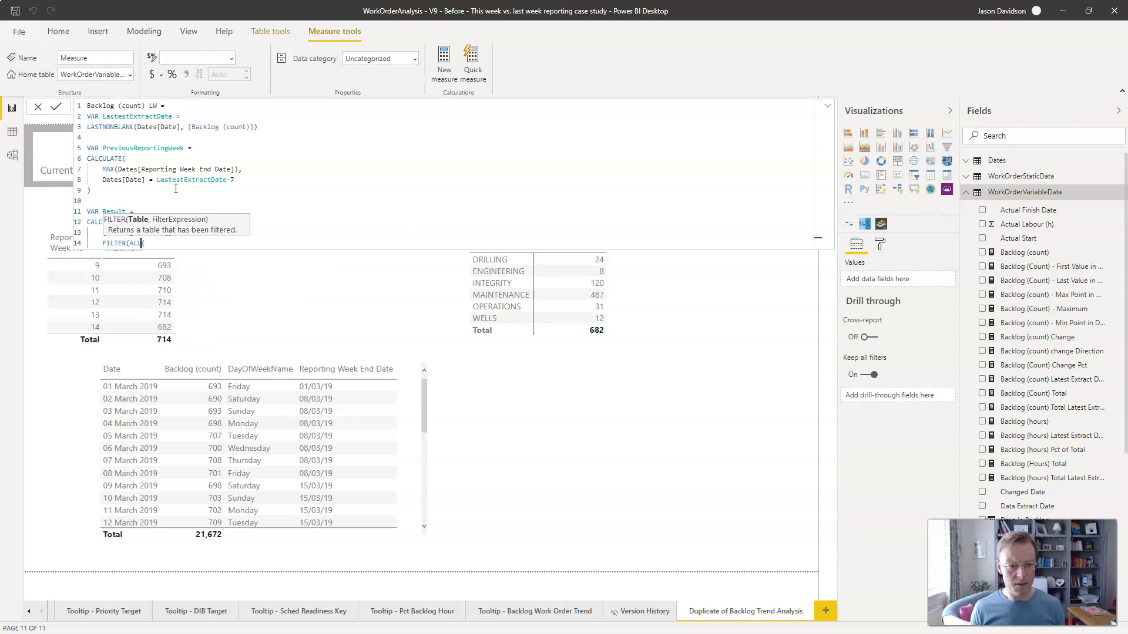
{"action": "key", "text": "shift+Return"}
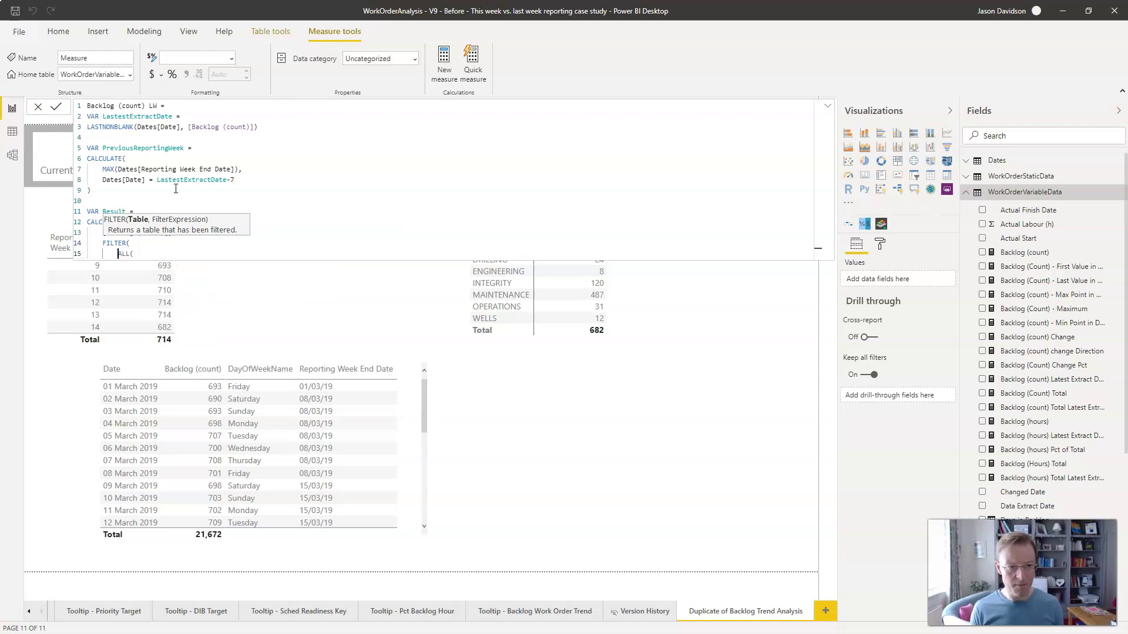
{"action": "type", "text": "dates"}
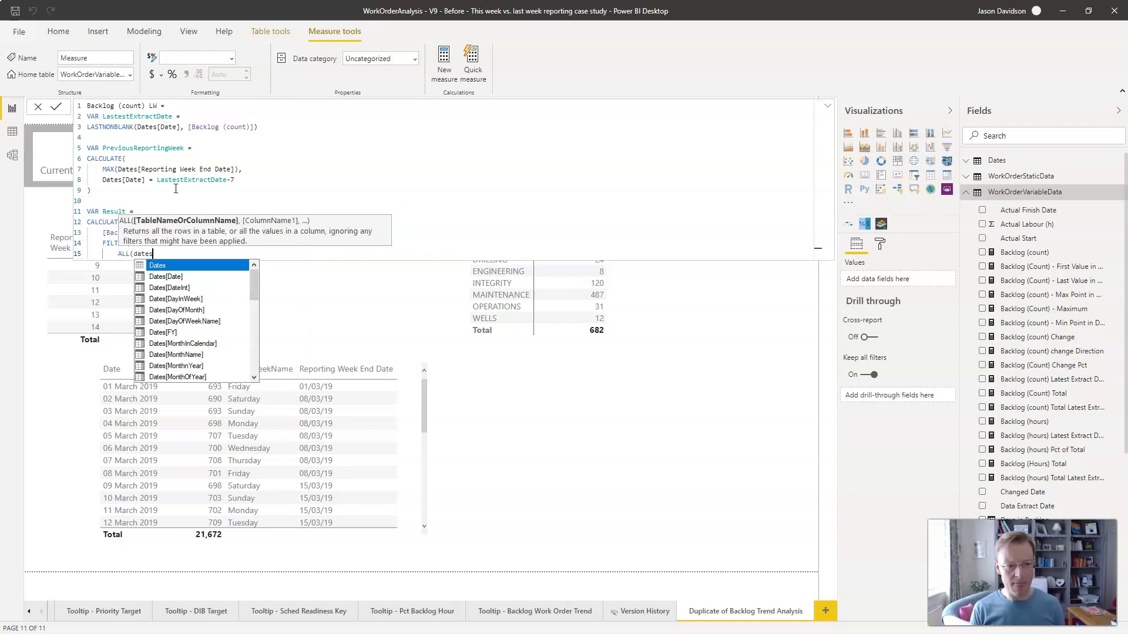
{"action": "key", "text": "Down"}
{"action": "key", "text": "Tab"}
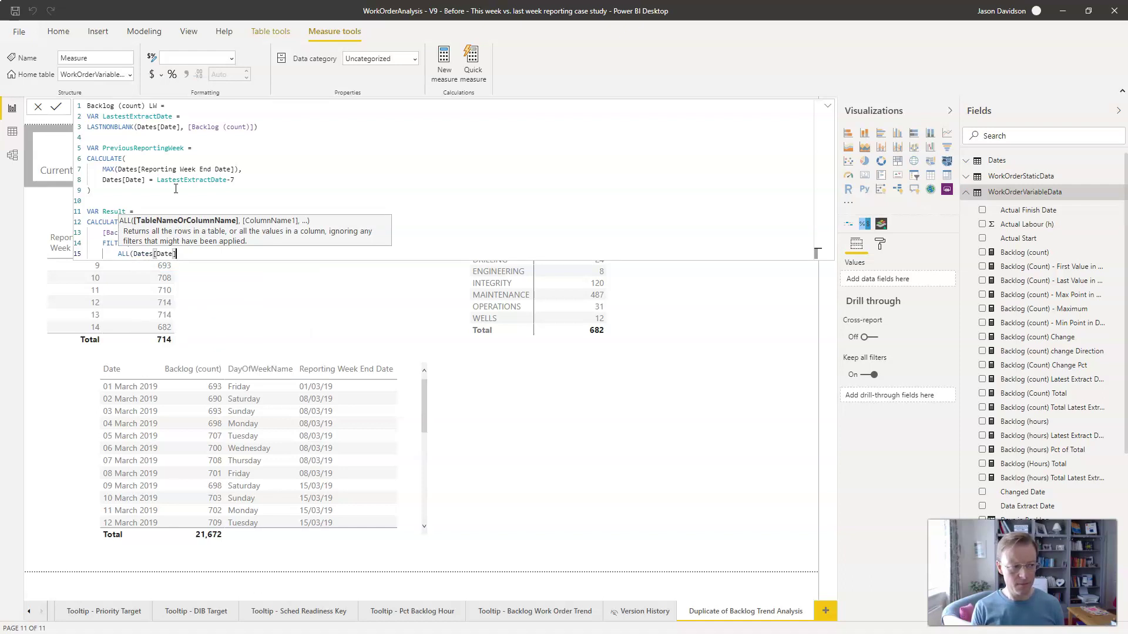
{"action": "type", "text": "), "}
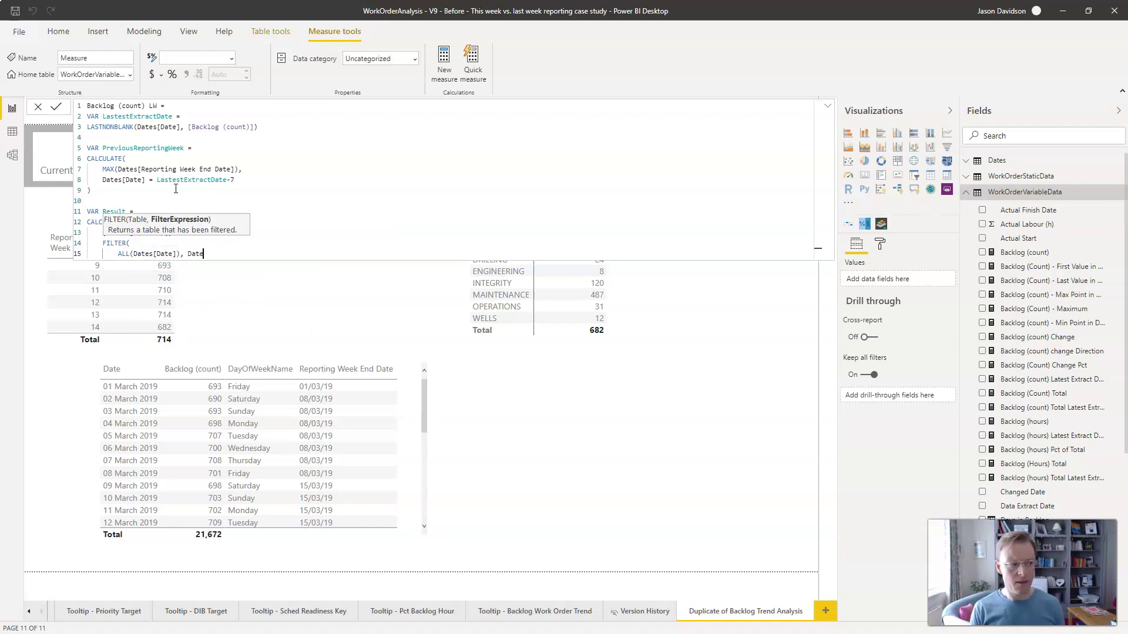
Complete the FILTER condition with Dates[Date] = PreviousReportingWeek, then close FILTER and, on a new line, the Result variable's CALCULATE
{"action": "type", "text": "Date"}
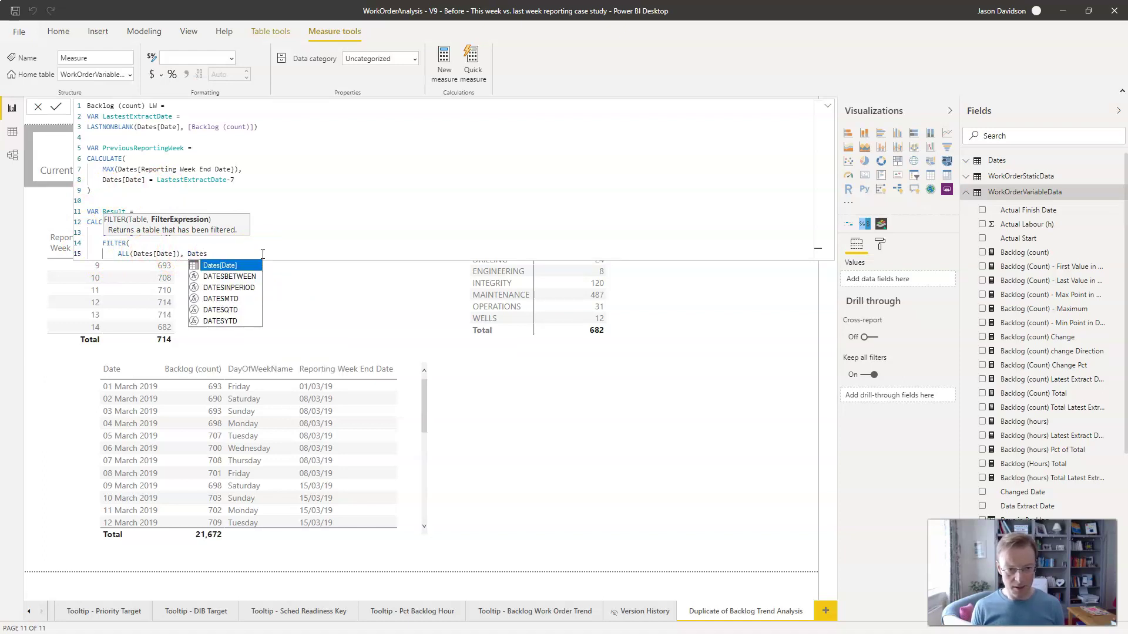
{"action": "key", "text": "Tab"}
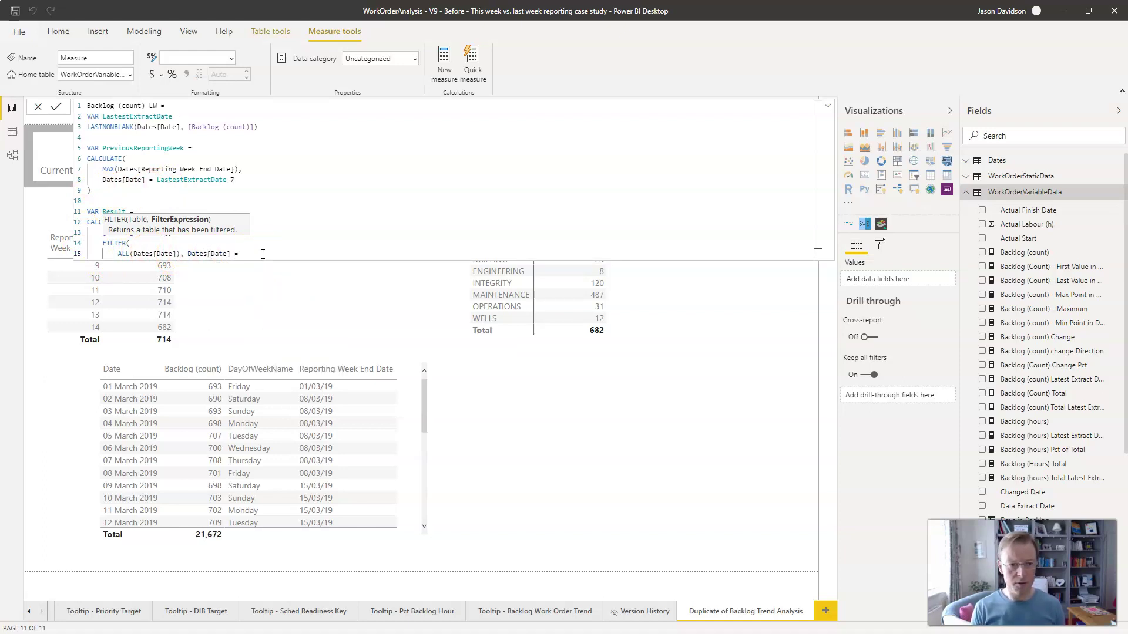
{"action": "type", "text": "= "}
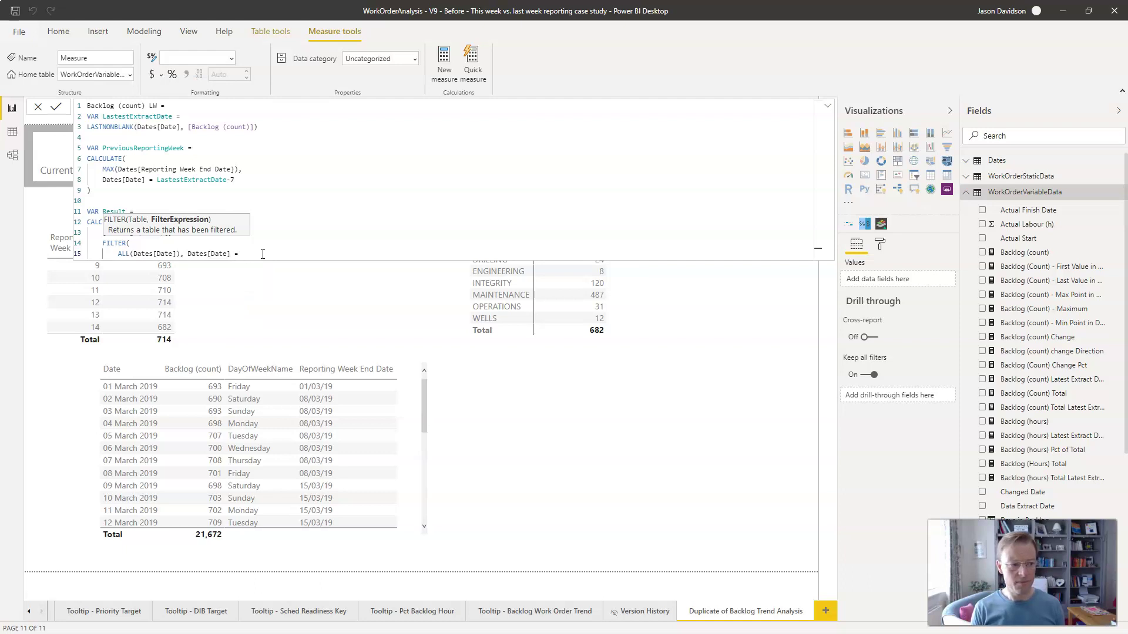
{"action": "type", "text": "PRe"}
{"action": "key", "text": "Down"}
{"action": "key", "text": "Down"}
{"action": "key", "text": "Down"}
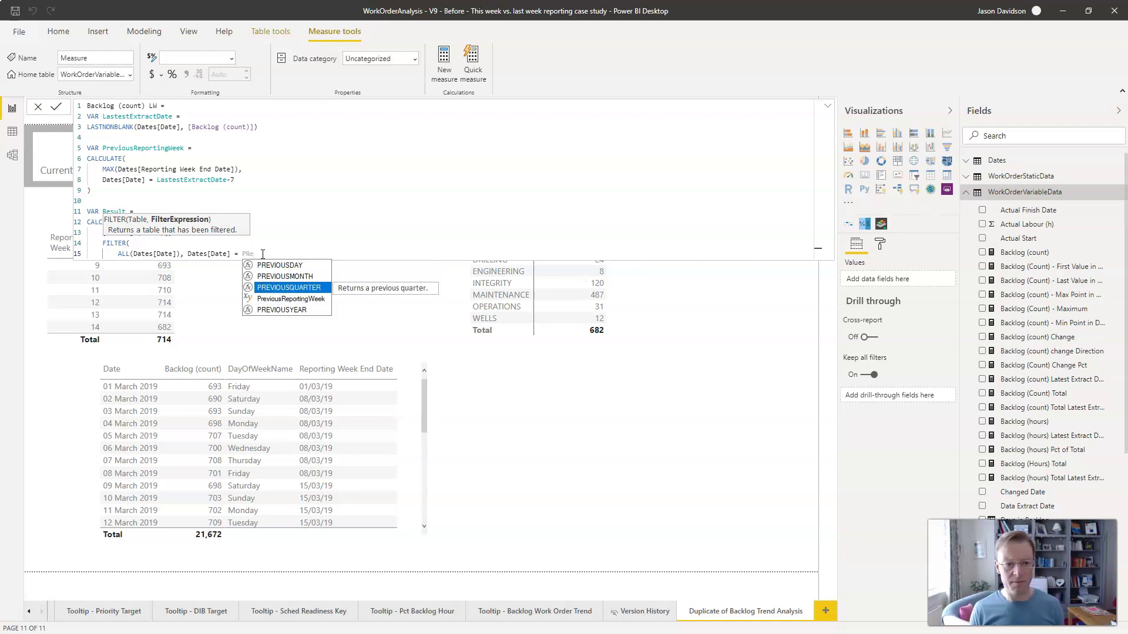
{"action": "key", "text": "Tab"}
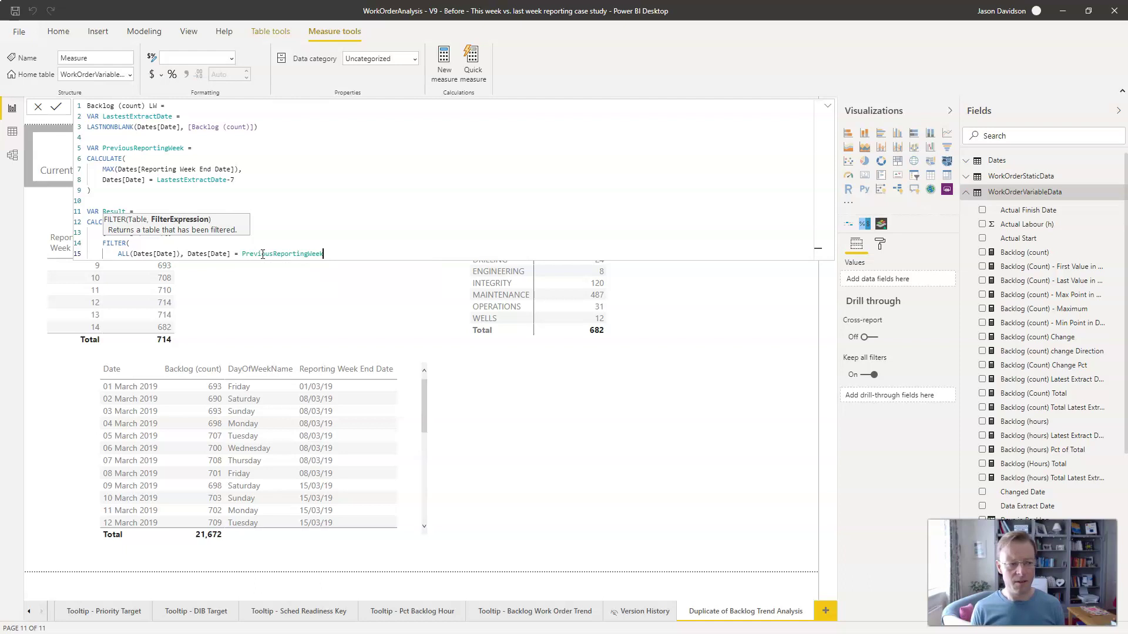
{"action": "type", "text": ")"}
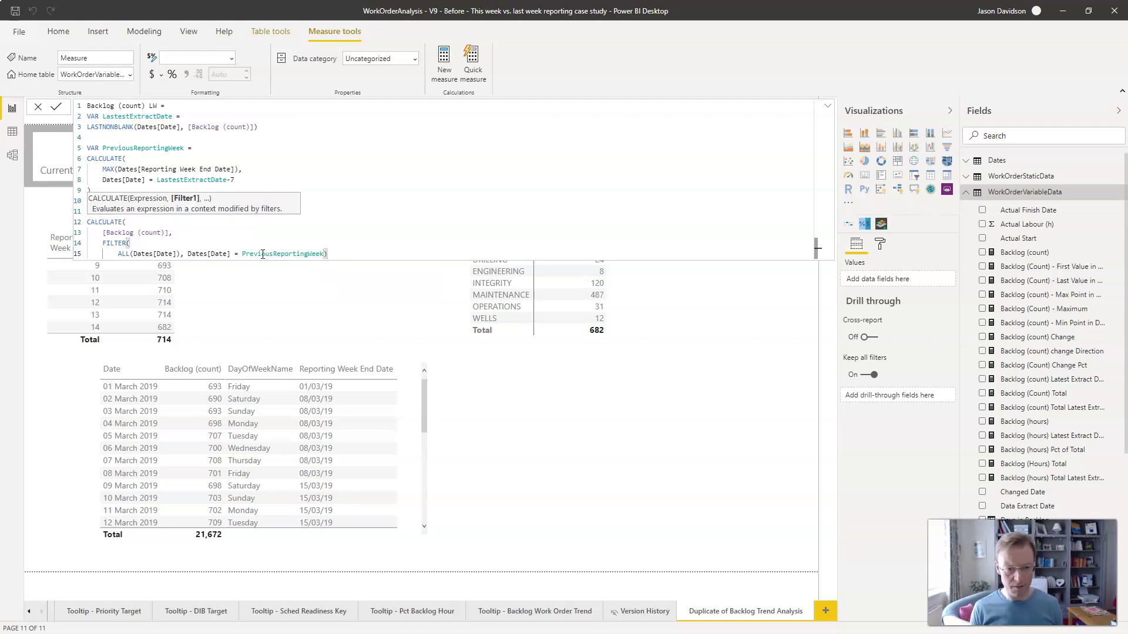
{"action": "key", "text": "shift+Return"}
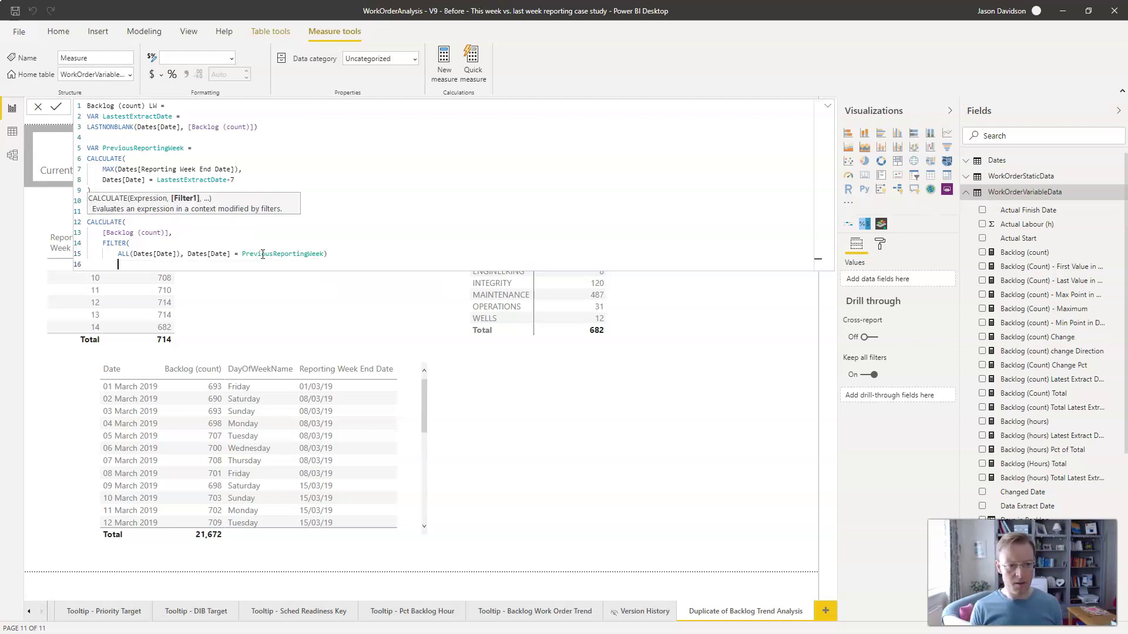
{"action": "type", "text": ")"}
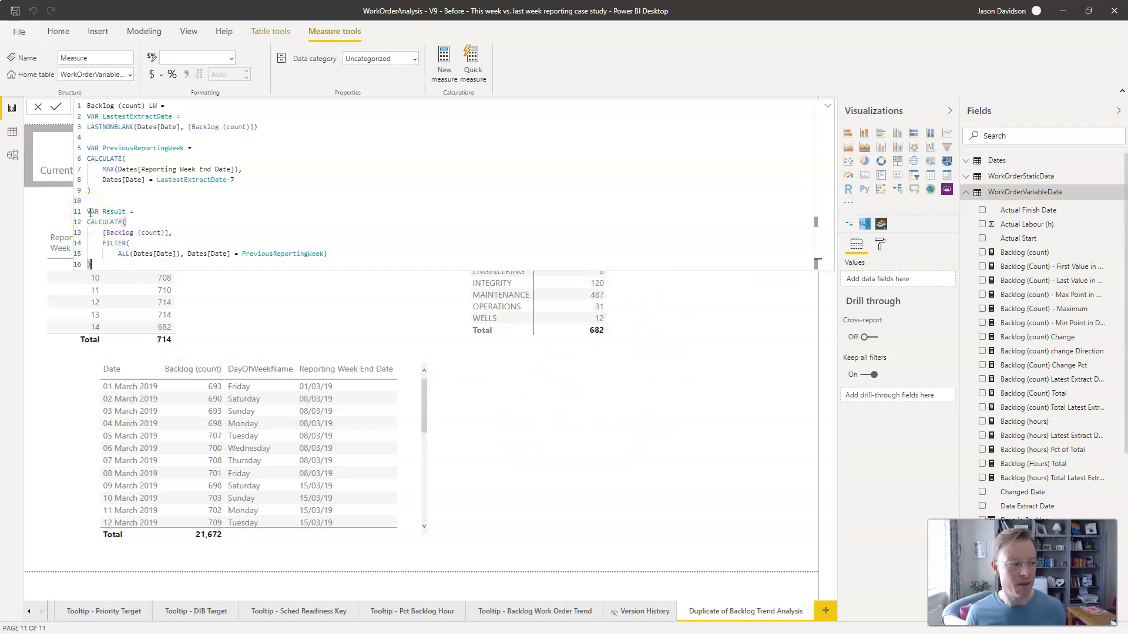
End the measure with RETURN followed by the Result variable on its own line
{"action": "key", "text": "Return"}
{"action": "key", "text": "Return"}
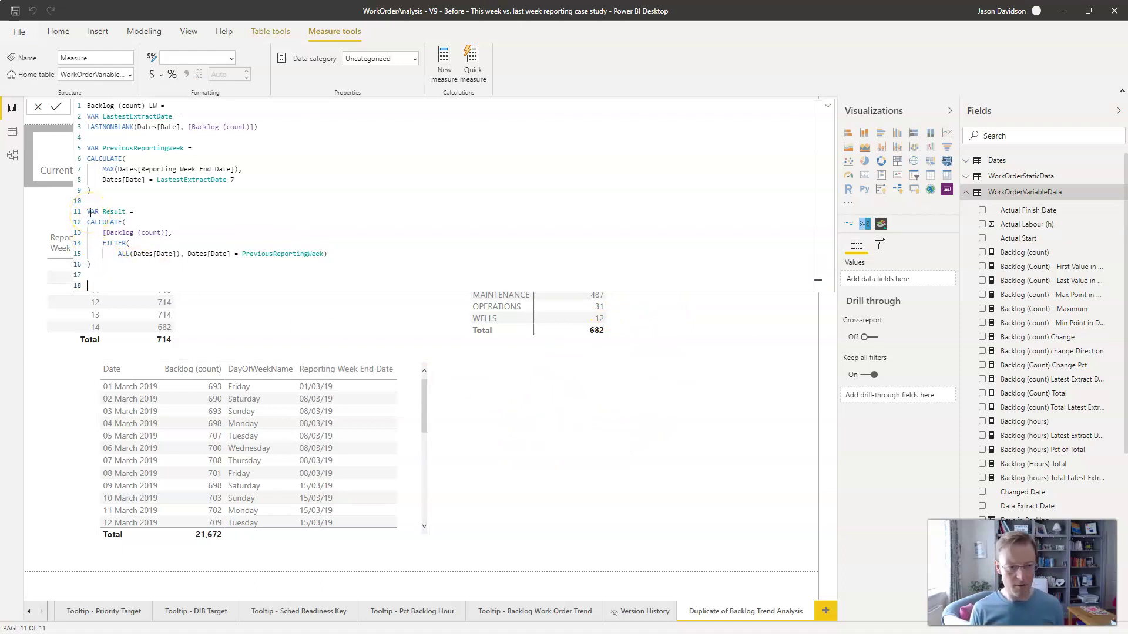
{"action": "key", "text": "BackSpace"}
{"action": "type", "text": "RETURN"}
{"action": "key", "text": "Return"}
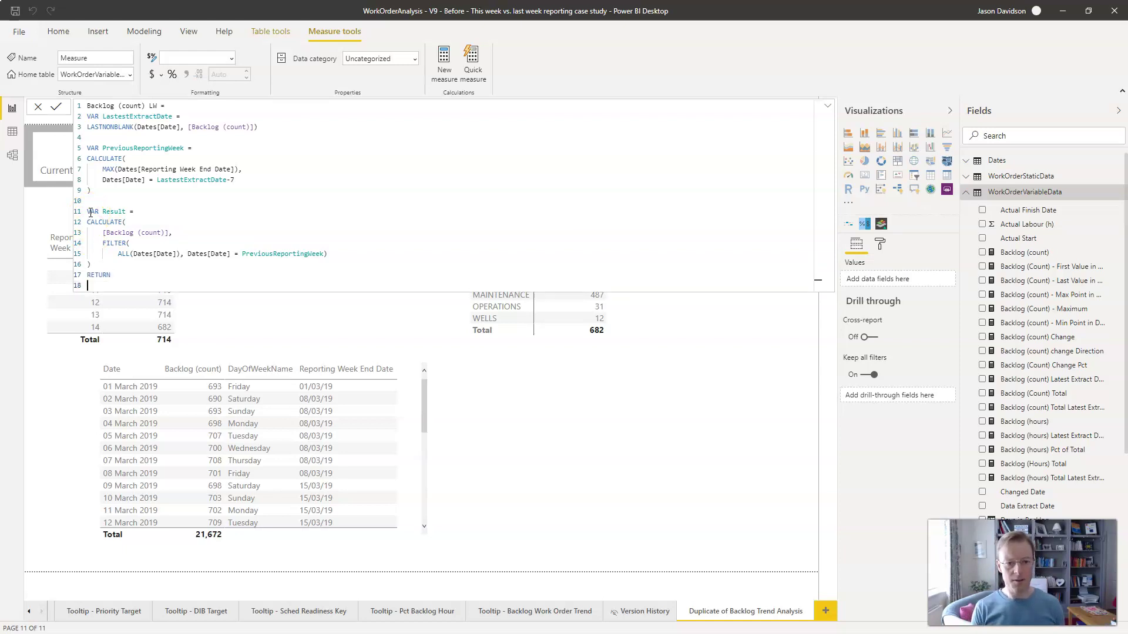
{"action": "type", "text": "Res"}
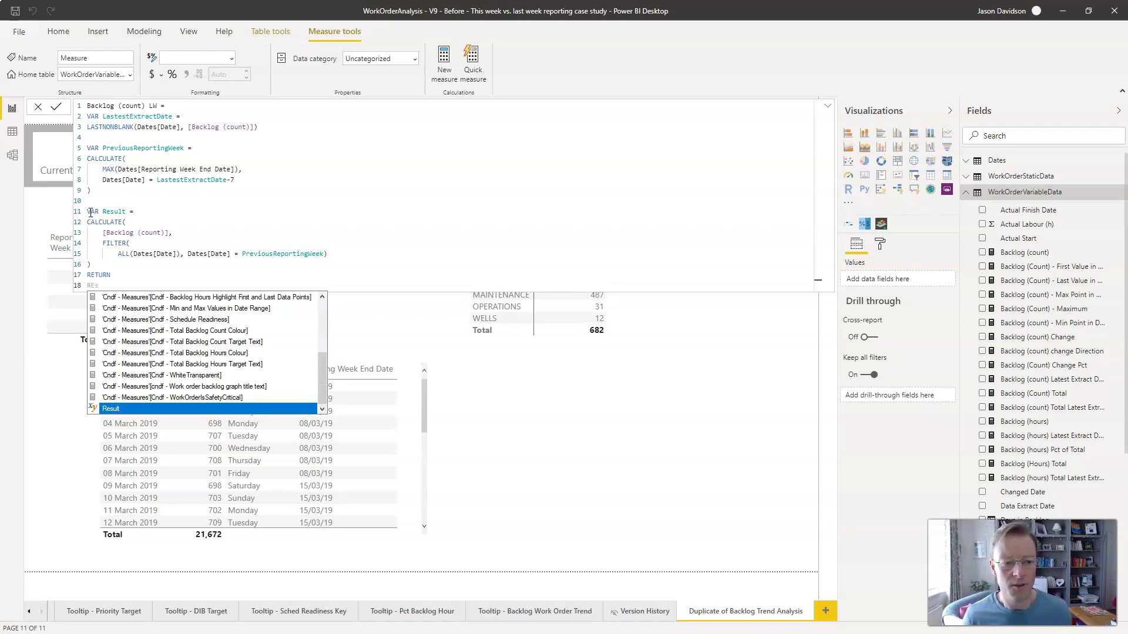
{"action": "key", "text": "Tab"}
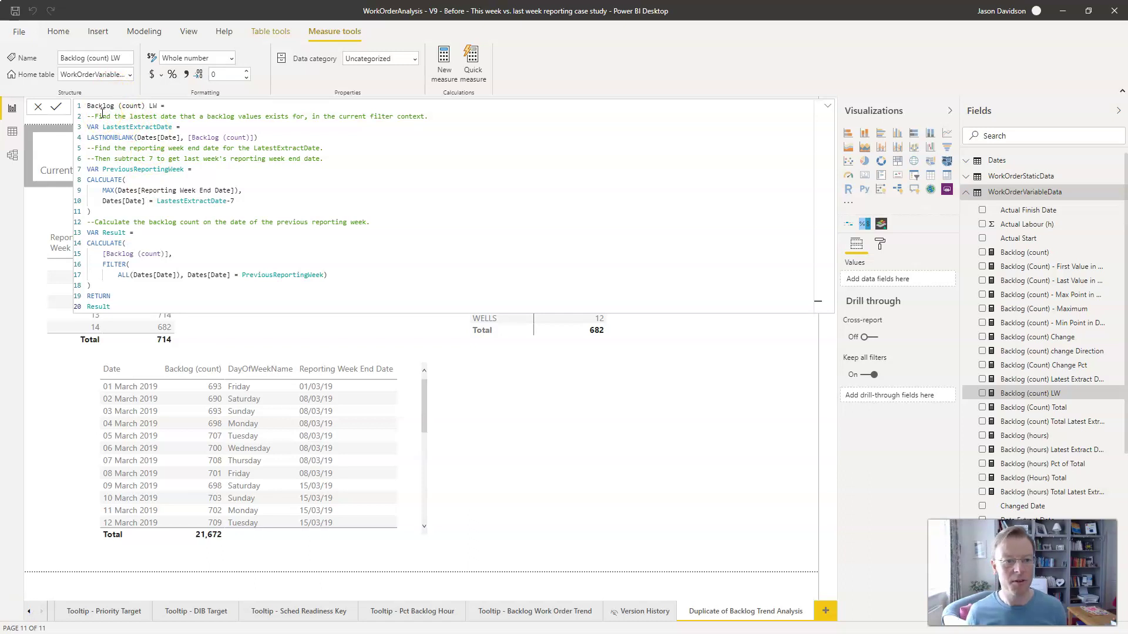
Reword the first comment so that it reads "exists for the dates[date] in the current filter context"
{"action": "left_click", "coordinate": [184, 119]}
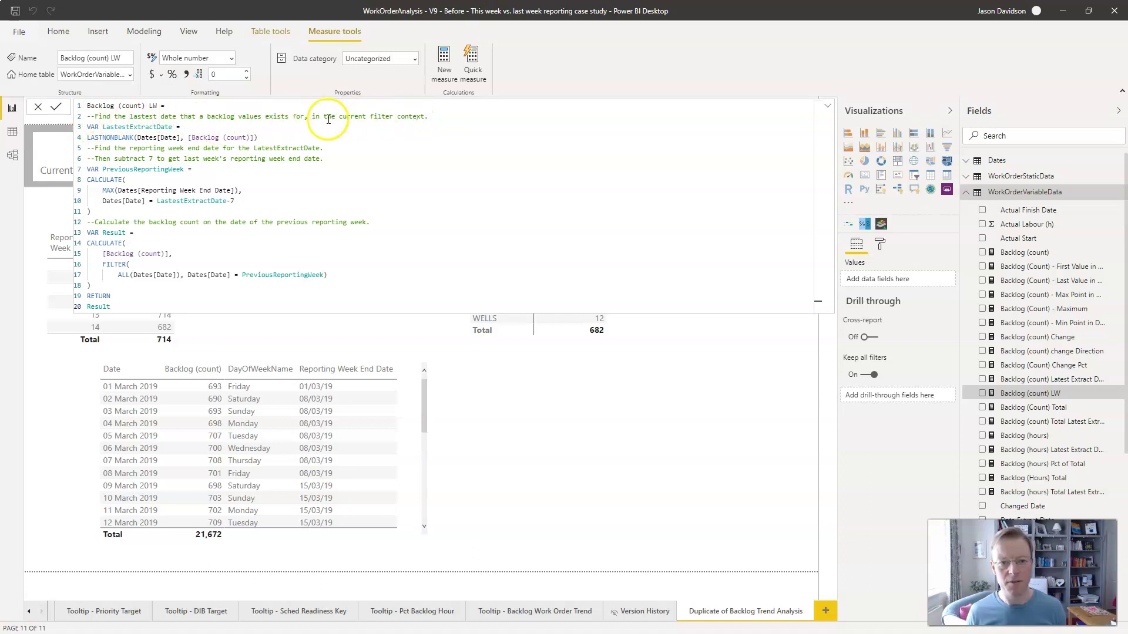
{"action": "left_click", "coordinate": [307, 116]}
{"action": "type", "text": "the dates"}
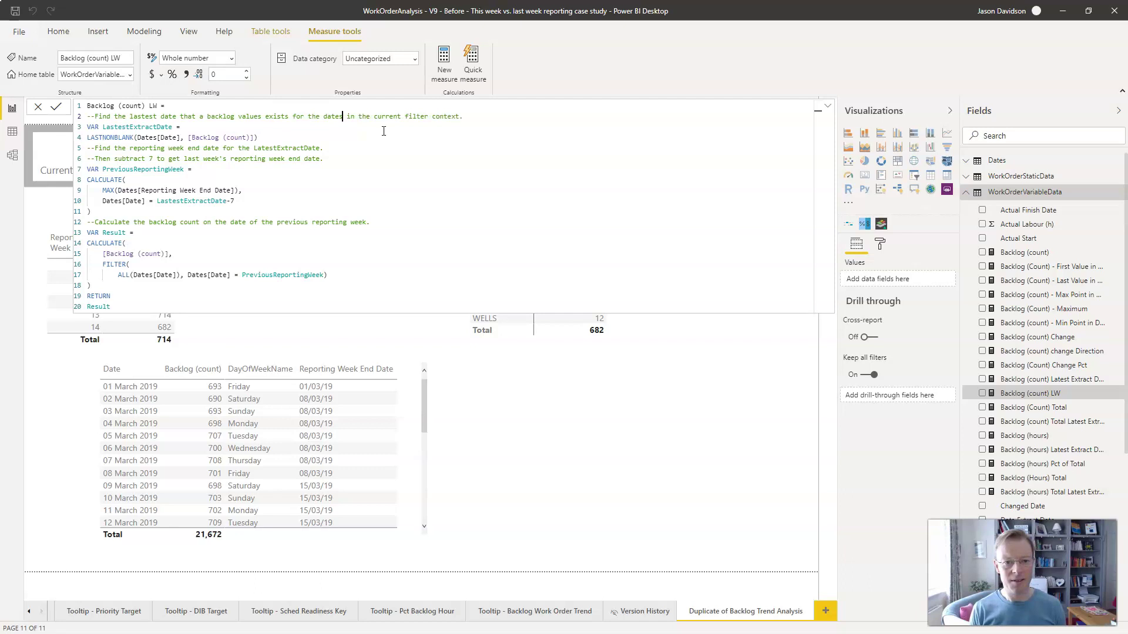
{"action": "type", "text": "[date"}
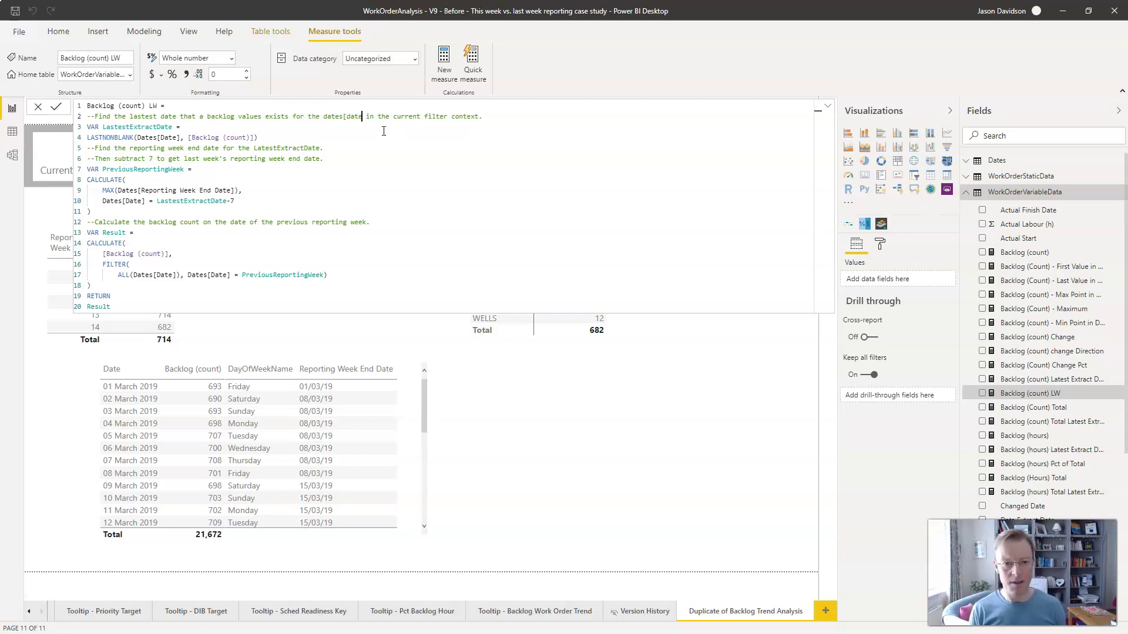
{"action": "type", "text": "]"}
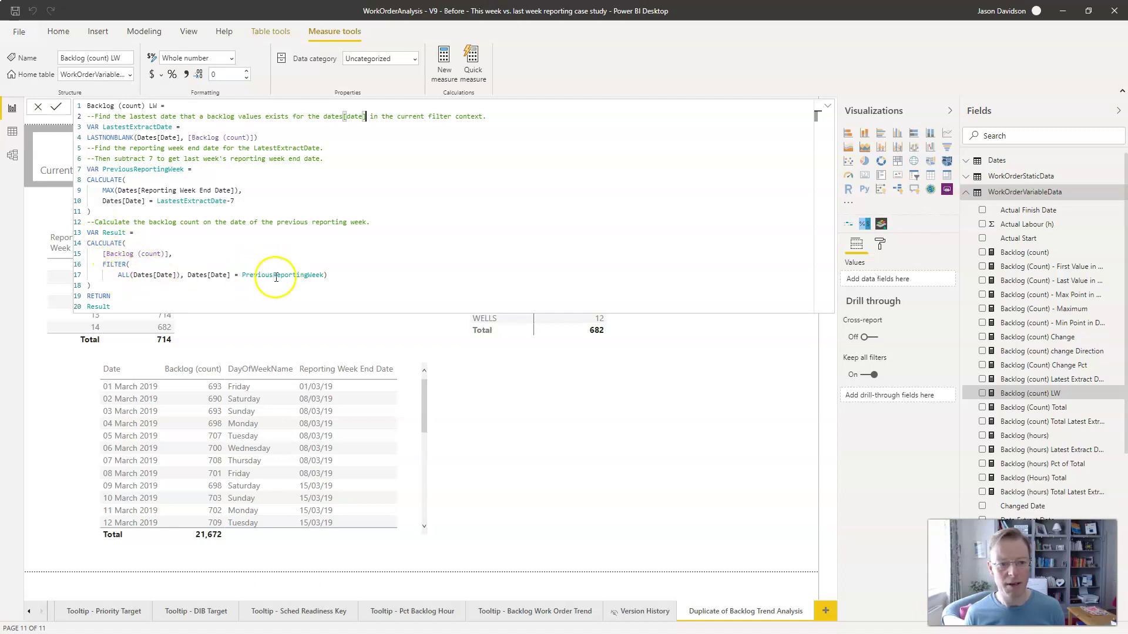
Add the Backlog (count) LW measure to the daily date table and widen the table to fit the new column
{"action": "left_click", "coordinate": [210, 276]}
{"action": "left_click", "coordinate": [825, 105]}
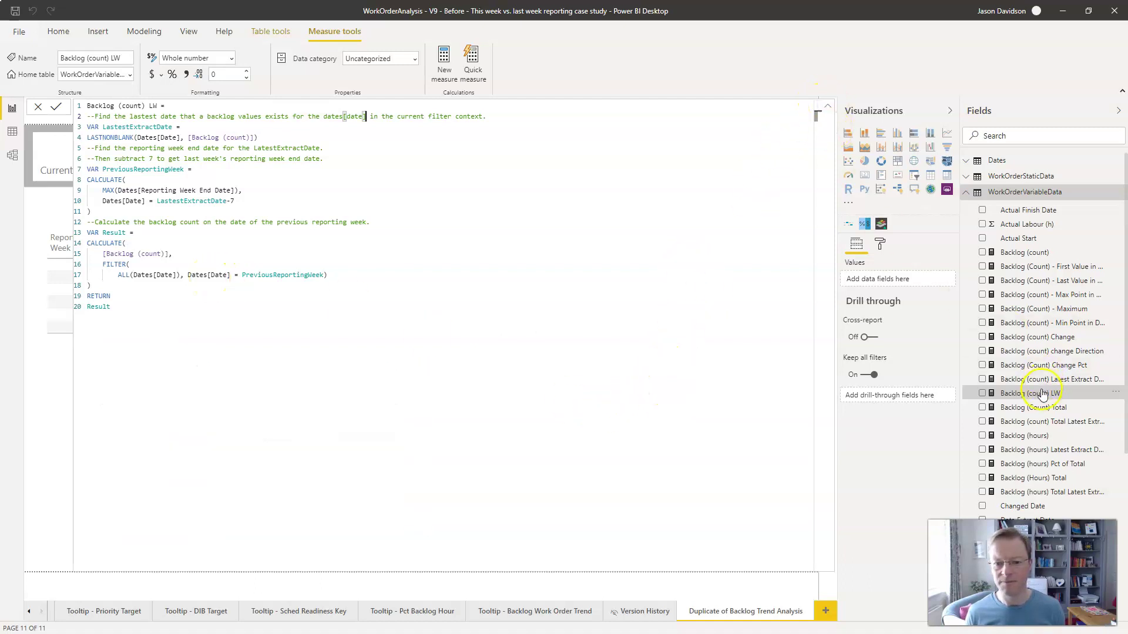
{"action": "left_click", "coordinate": [827, 111]}
{"action": "left_click_drag", "start_coordinate": [441, 397], "coordinate": [311, 421]}
{"action": "left_click_drag", "start_coordinate": [428, 448], "coordinate": [521, 446]}
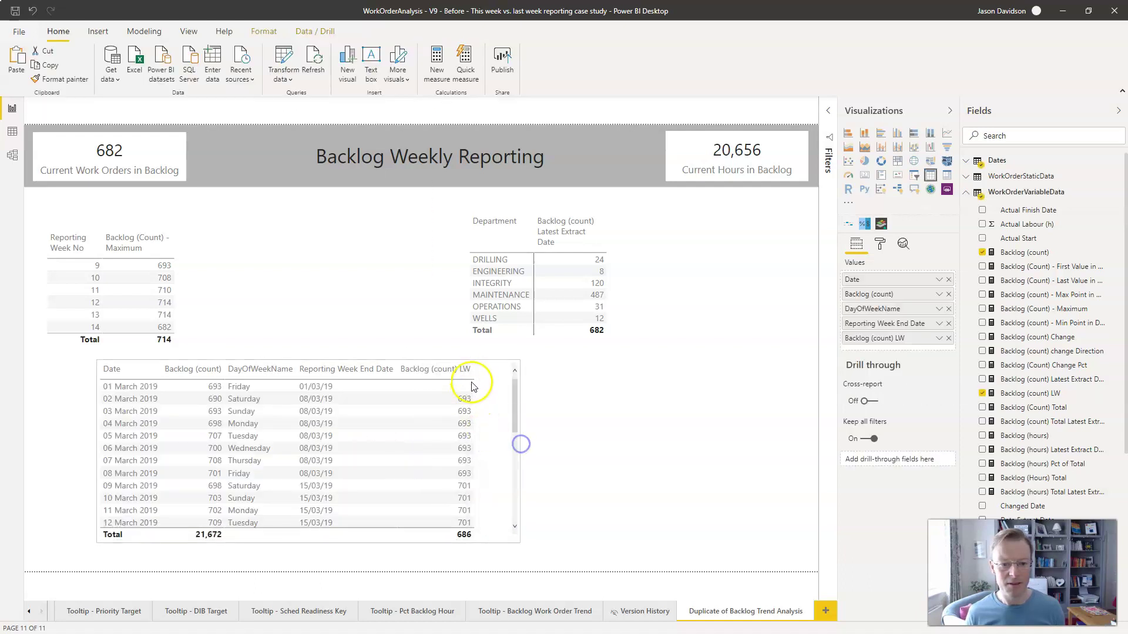
Narrow the daily table's Reporting Week End Date, DayOfWeekName and Backlog (count) LW columns, and compare its weekly values through 31 March 2019
{"action": "left_click_drag", "start_coordinate": [466, 373], "coordinate": [359, 384]}
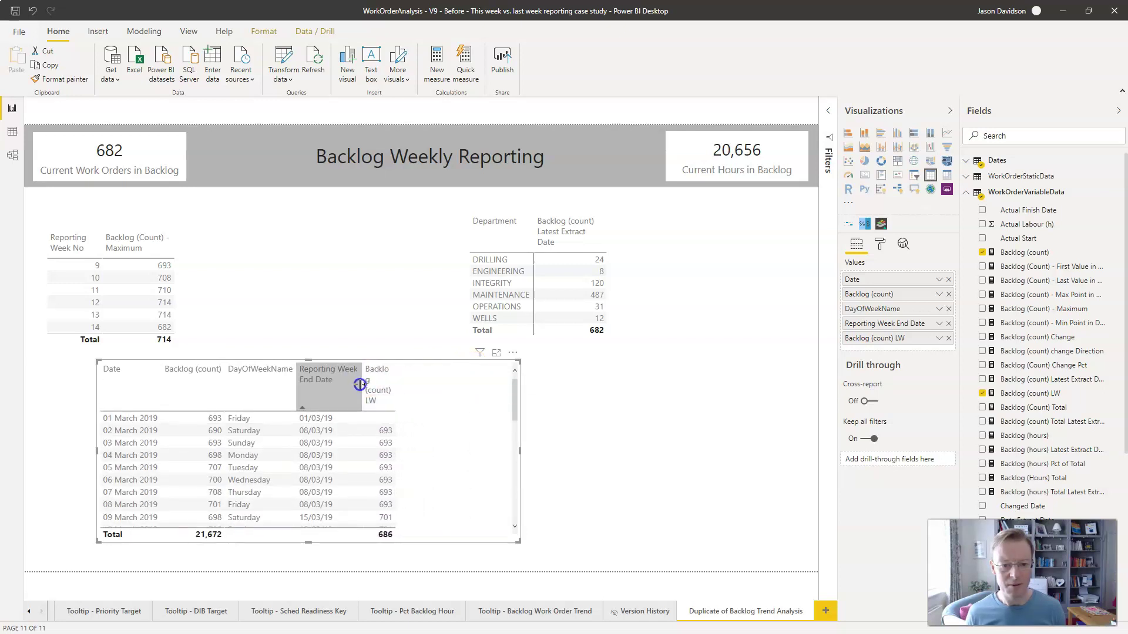
{"action": "left_click_drag", "start_coordinate": [295, 397], "coordinate": [292, 395]}
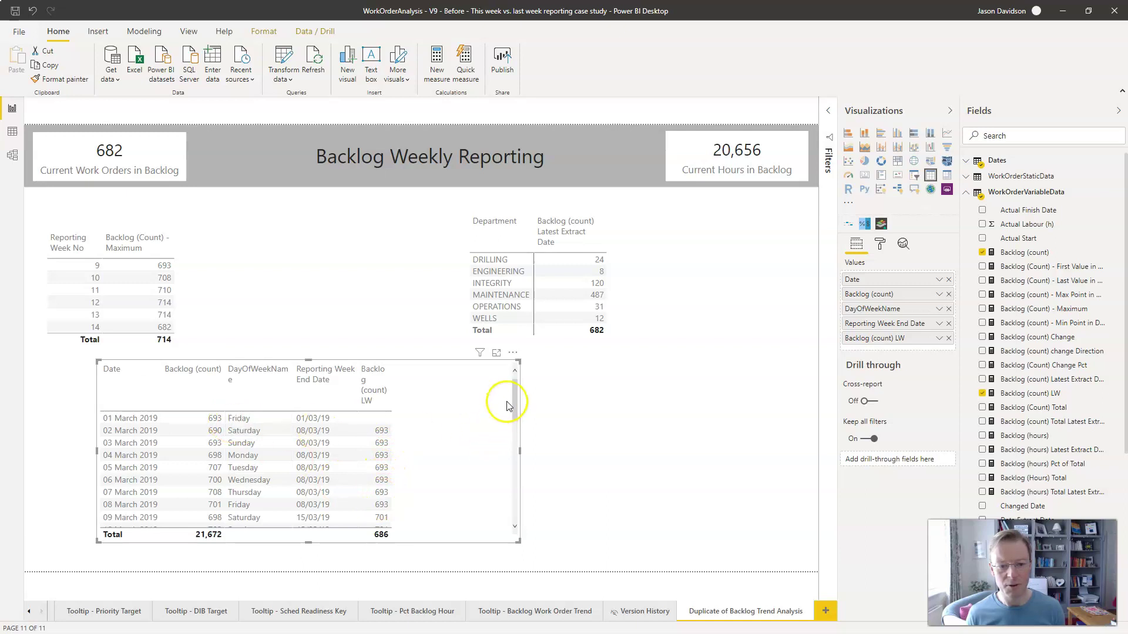
{"action": "left_click_drag", "start_coordinate": [514, 398], "coordinate": [516, 420]}
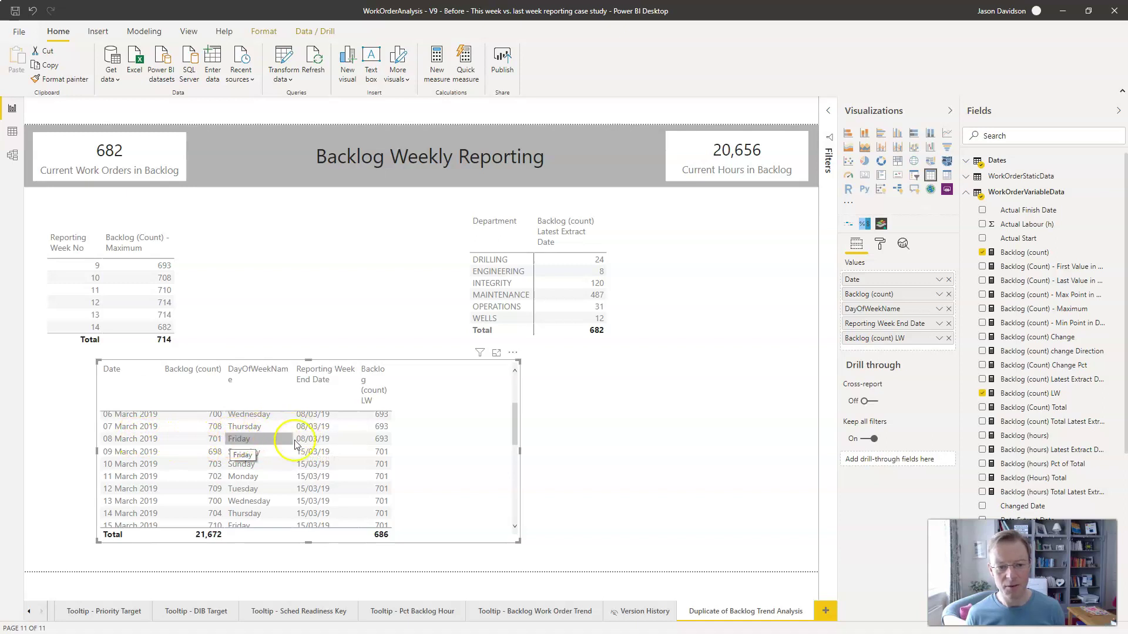
{"action": "left_click_drag", "start_coordinate": [515, 422], "coordinate": [517, 525]}
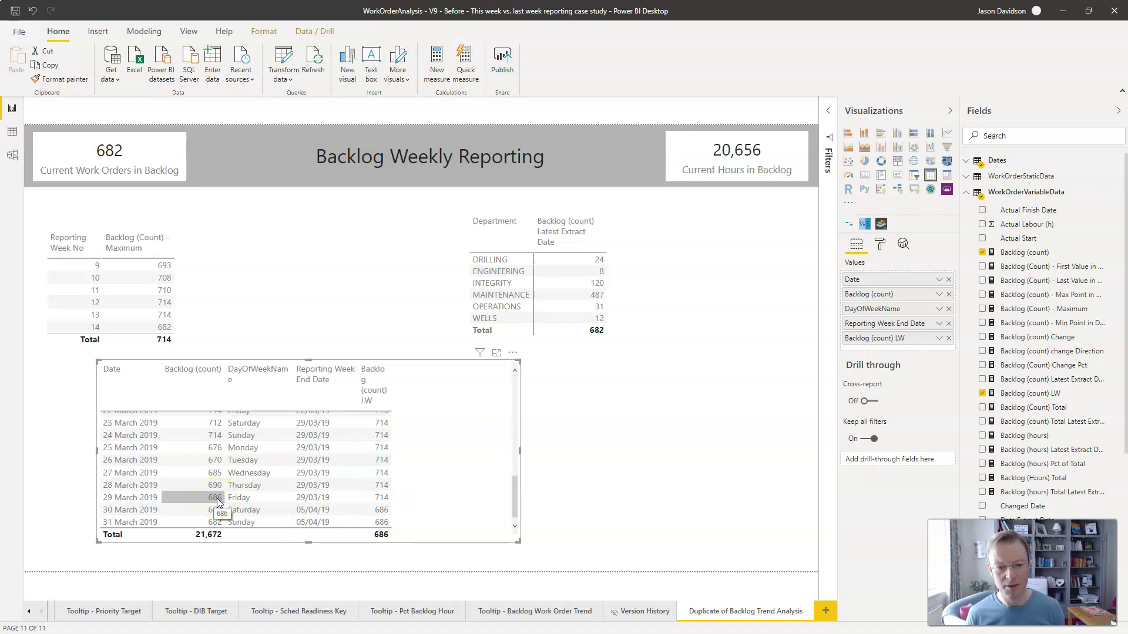
Add Backlog (count) LW to the department matrix and move the daily date table beneath the Reporting Week No table
{"action": "left_click_drag", "start_coordinate": [1038, 404], "coordinate": [695, 272]}
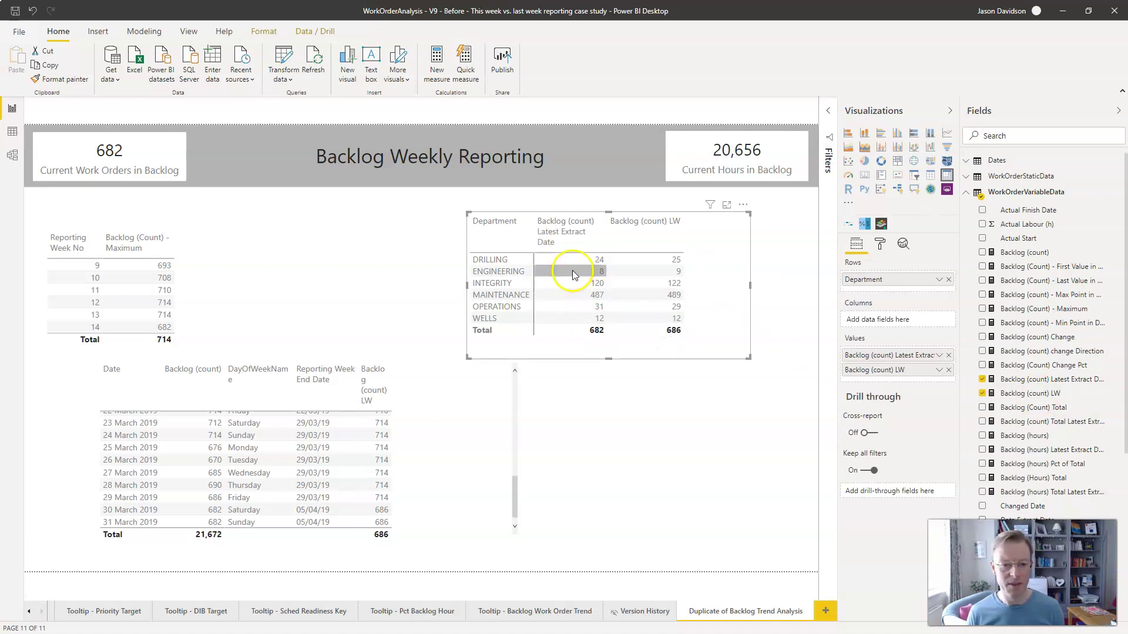
{"action": "left_click", "coordinate": [483, 403]}
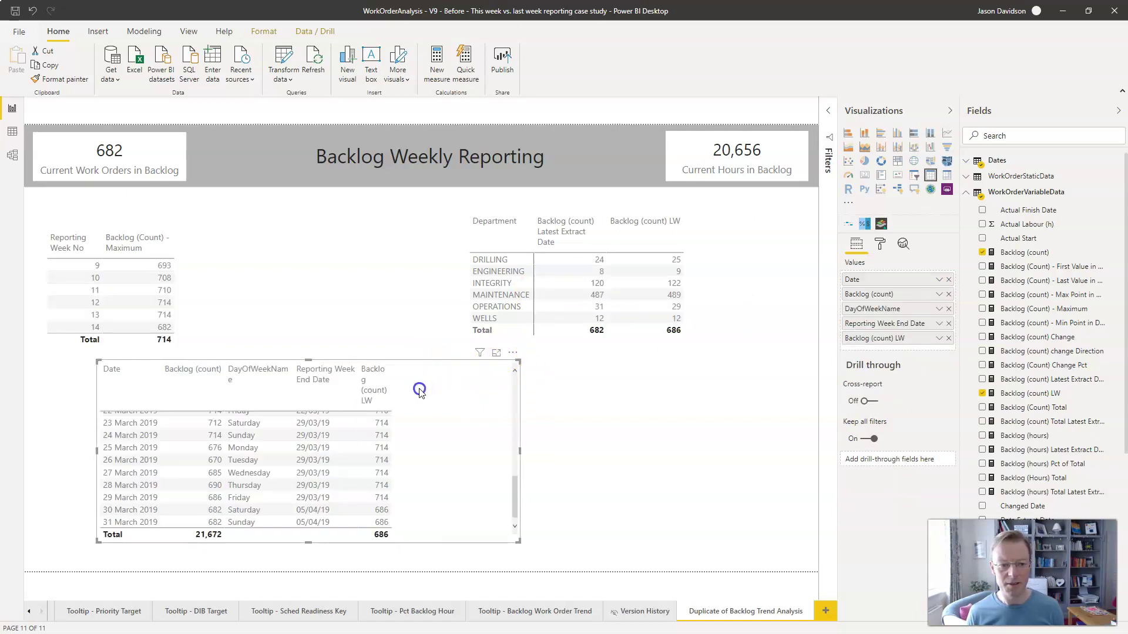
{"action": "left_click_drag", "start_coordinate": [507, 355], "coordinate": [459, 371]}
{"action": "left_click", "coordinate": [626, 225]}
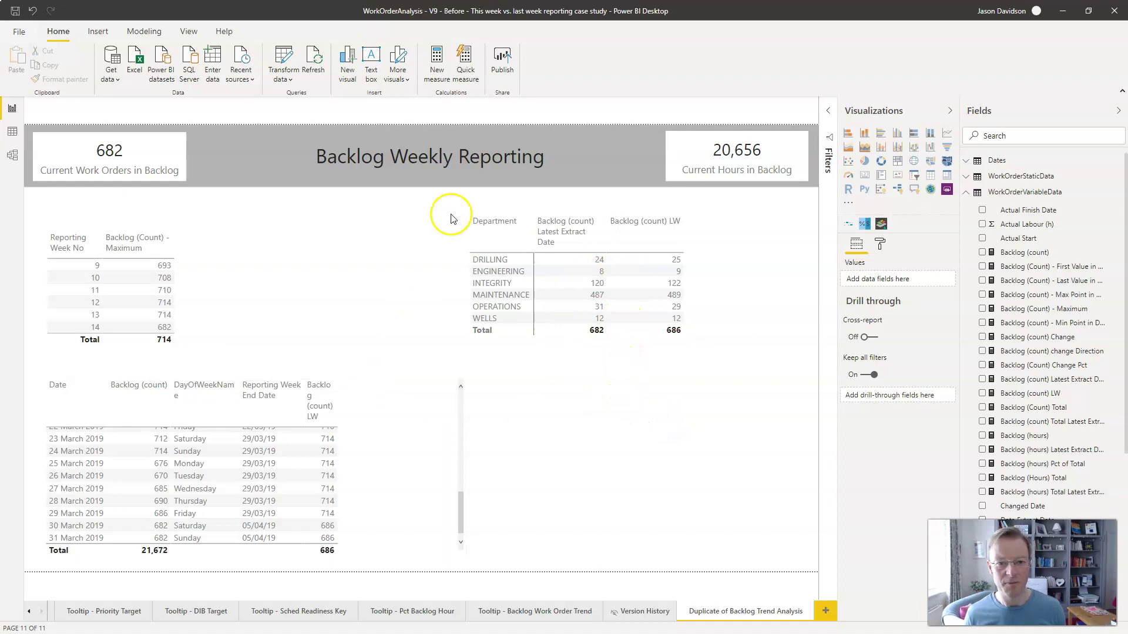
Delete the daily date table and move the department matrix closer to the Reporting Week No table
{"action": "left_click", "coordinate": [598, 259]}
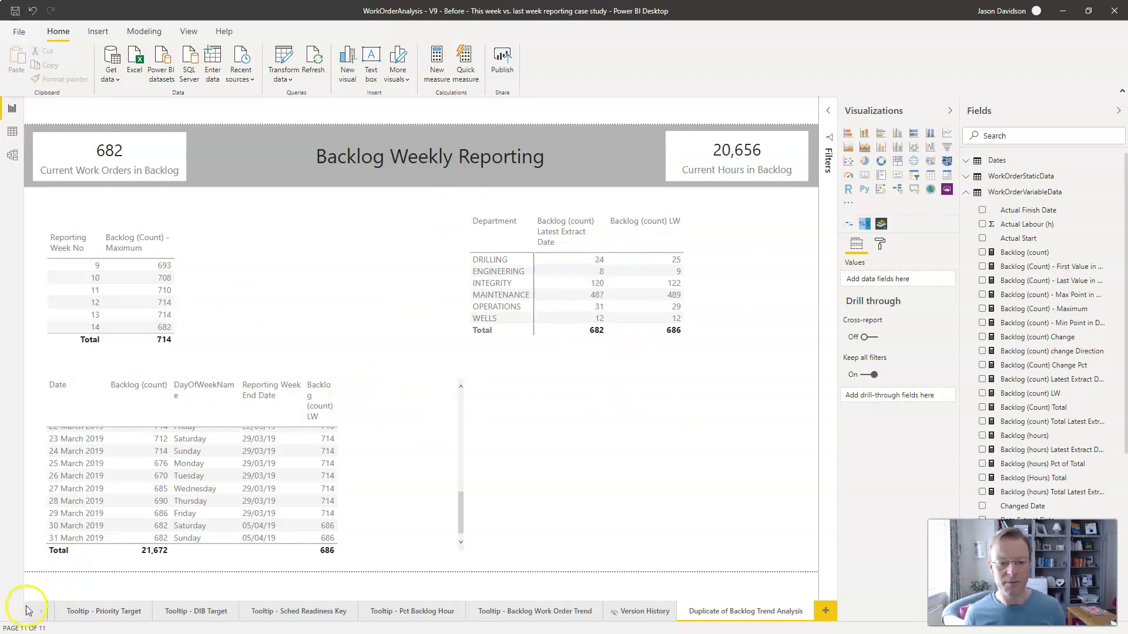
{"action": "left_click", "coordinate": [176, 517]}
{"action": "key", "text": "Delete"}
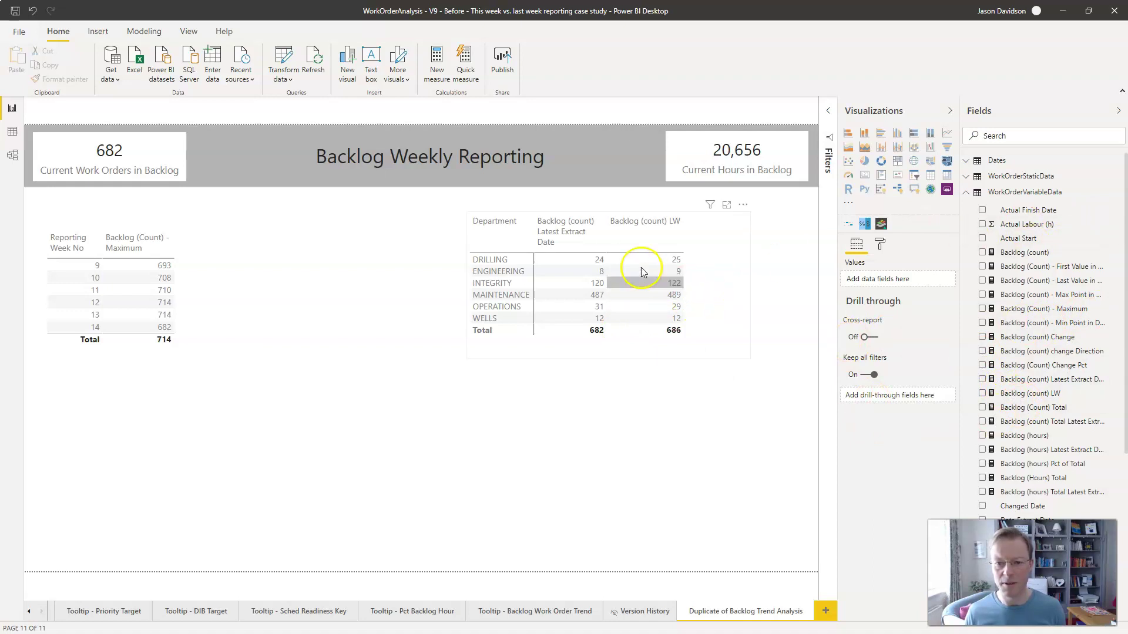
{"action": "left_click_drag", "start_coordinate": [654, 268], "coordinate": [584, 277]}
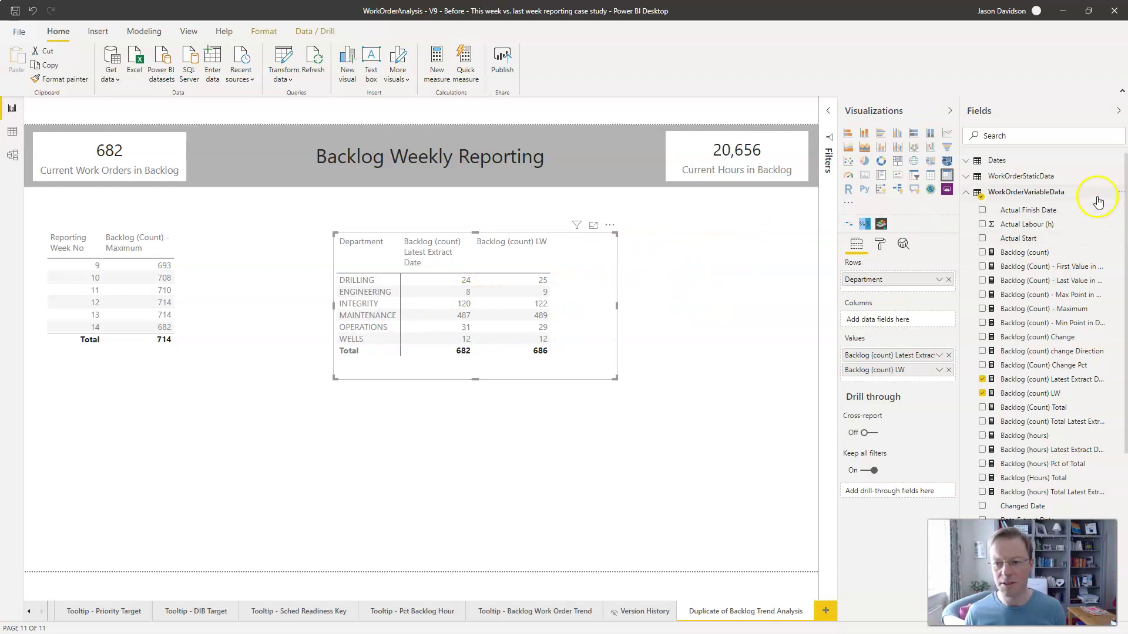
Create a measure Backlog (count) Current vs LW Diff in WorkOrderVariableData, starting its formula with [Backlog (count) Latest Extract Date]
{"action": "left_click", "coordinate": [1121, 195]}
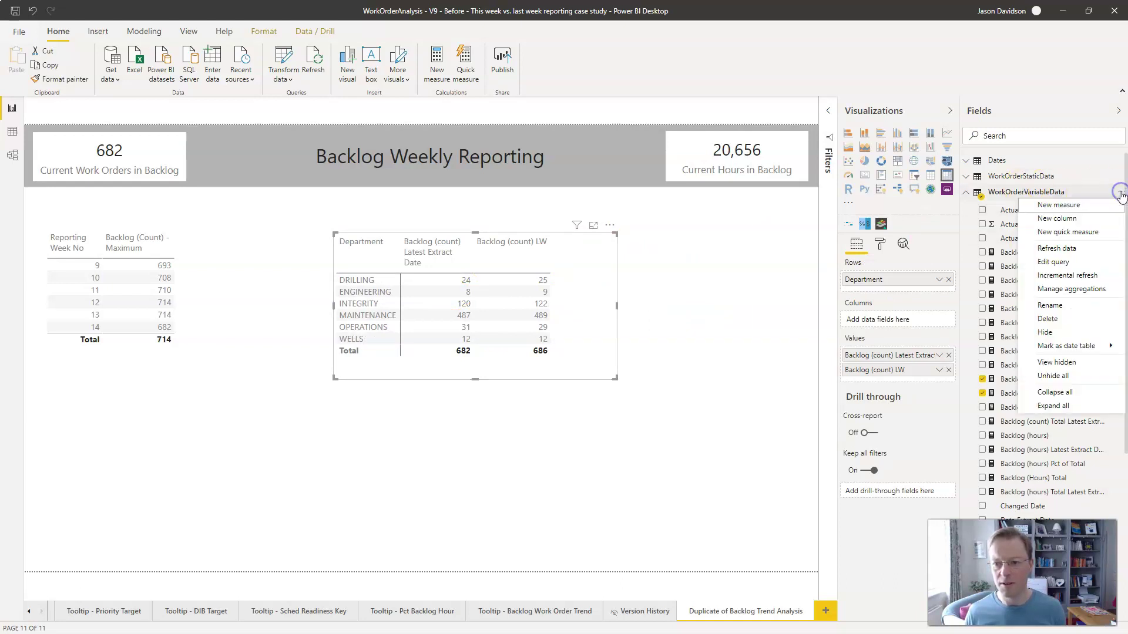
{"action": "left_click", "coordinate": [1082, 205]}
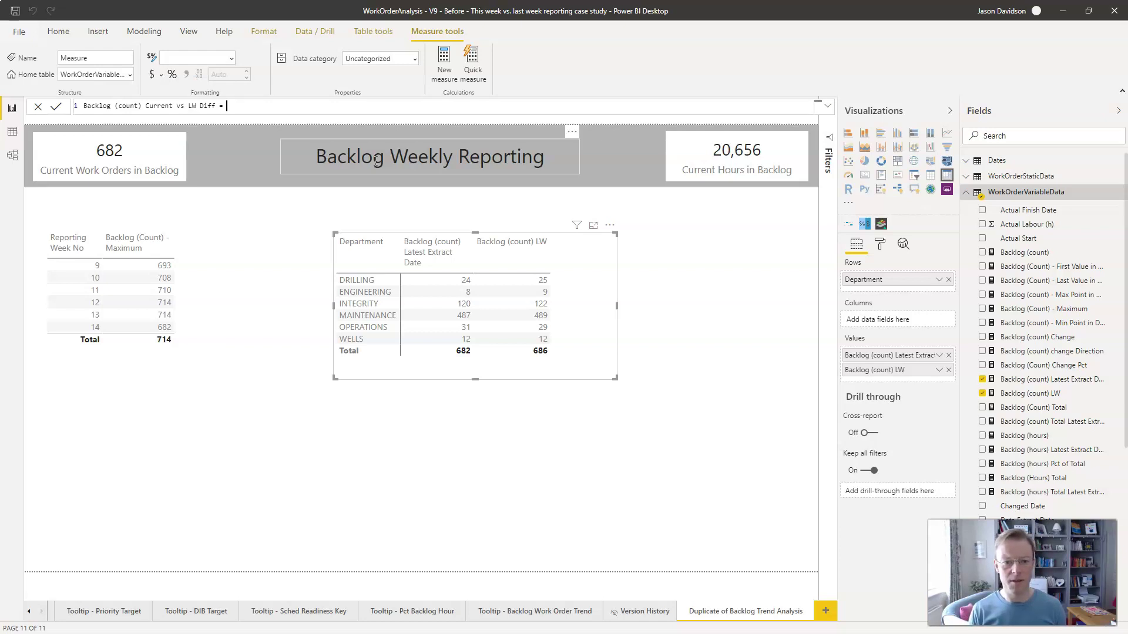
{"action": "type", "text": "backl"}
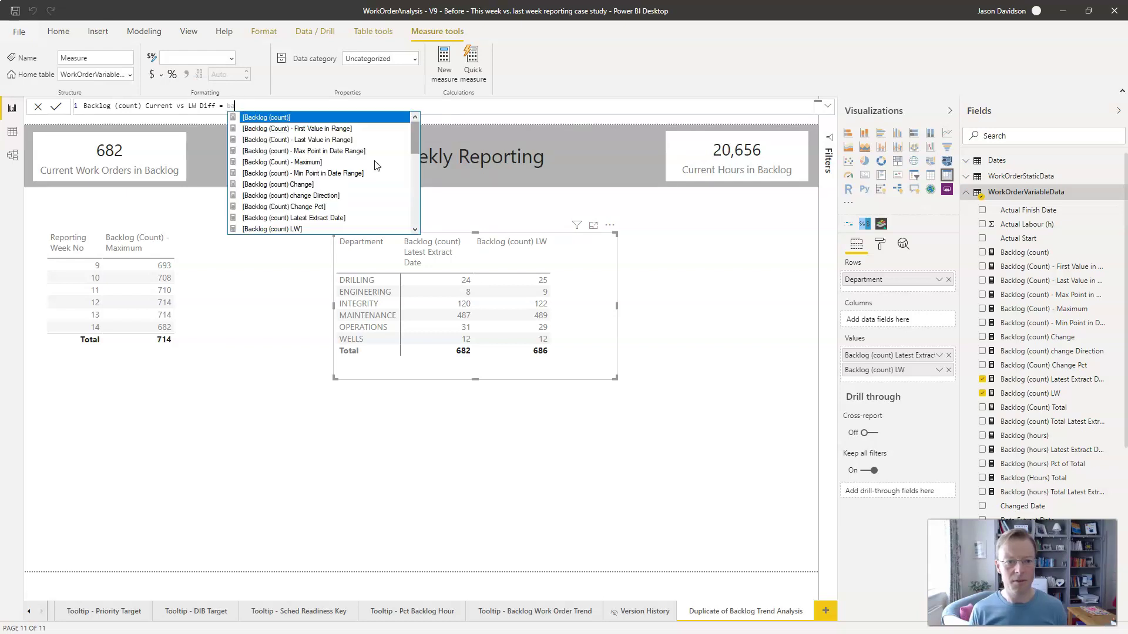
{"action": "key", "text": "BackSpace"}
{"action": "key", "text": "BackSpace"}
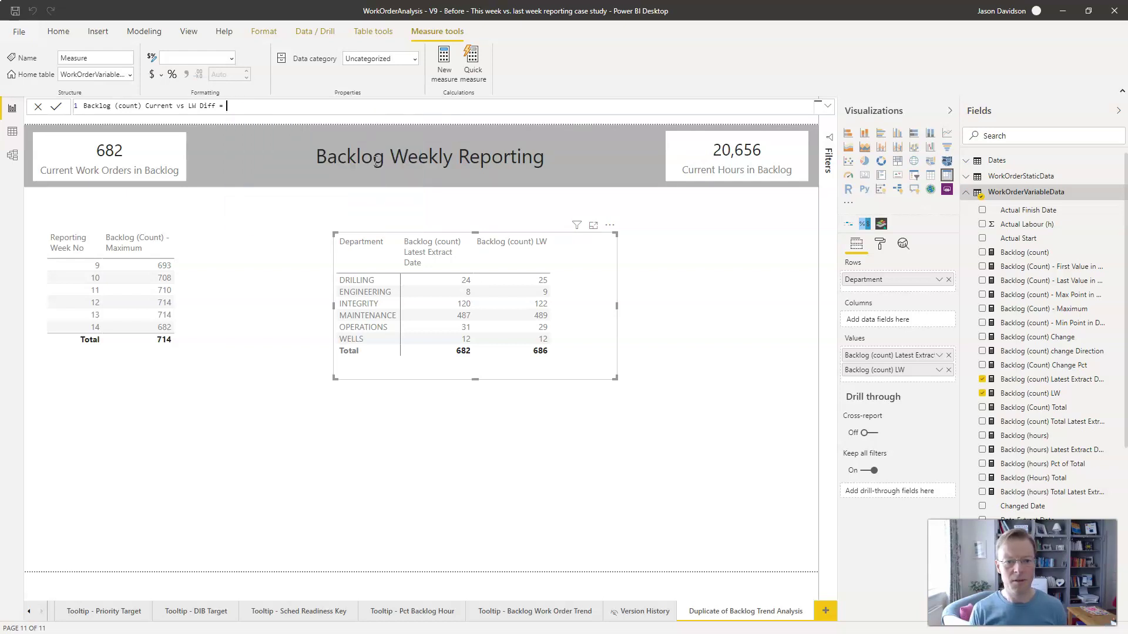
{"action": "type", "text": "late"}
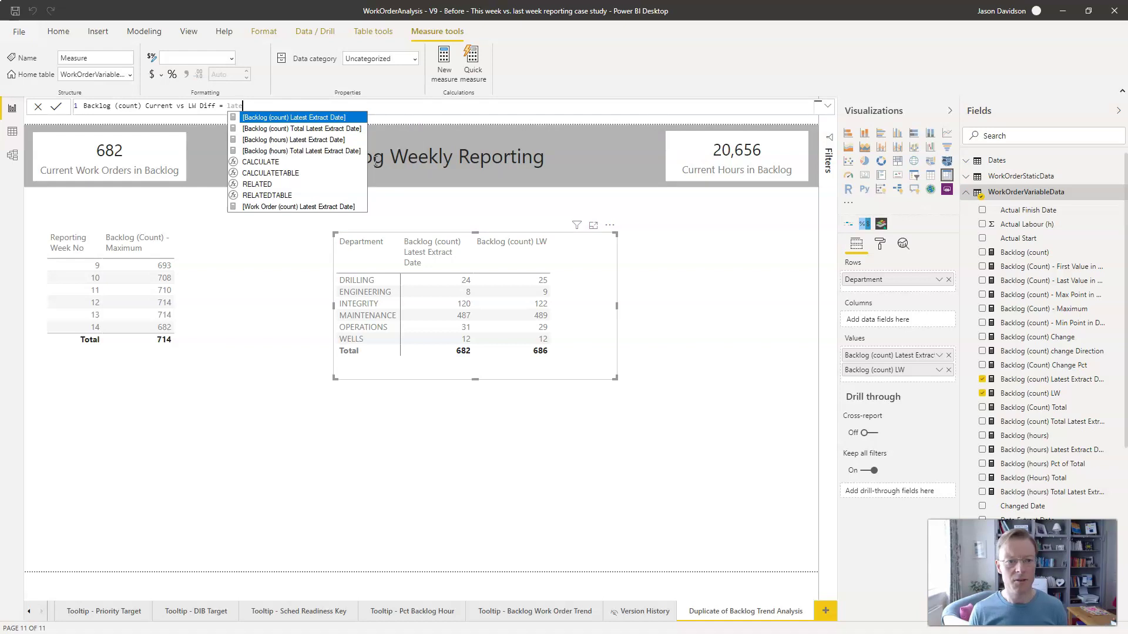
{"action": "key", "text": "Tab"}
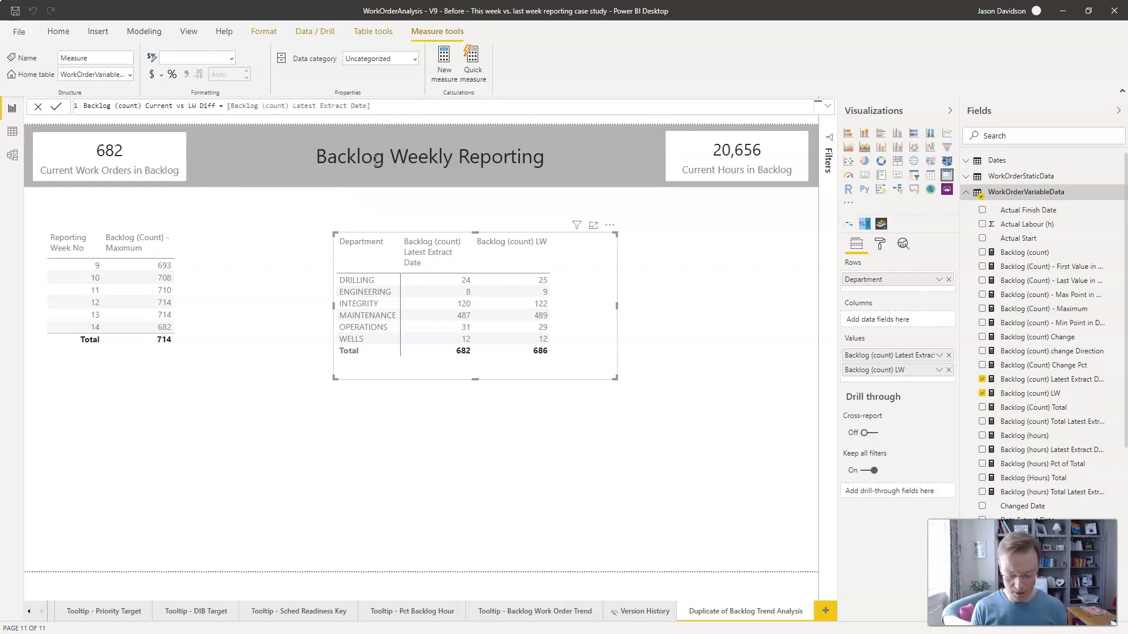
Complete the difference formula by subtracting [Backlog (count) LW] and commit the measure
{"action": "type", "text": "- backol"}
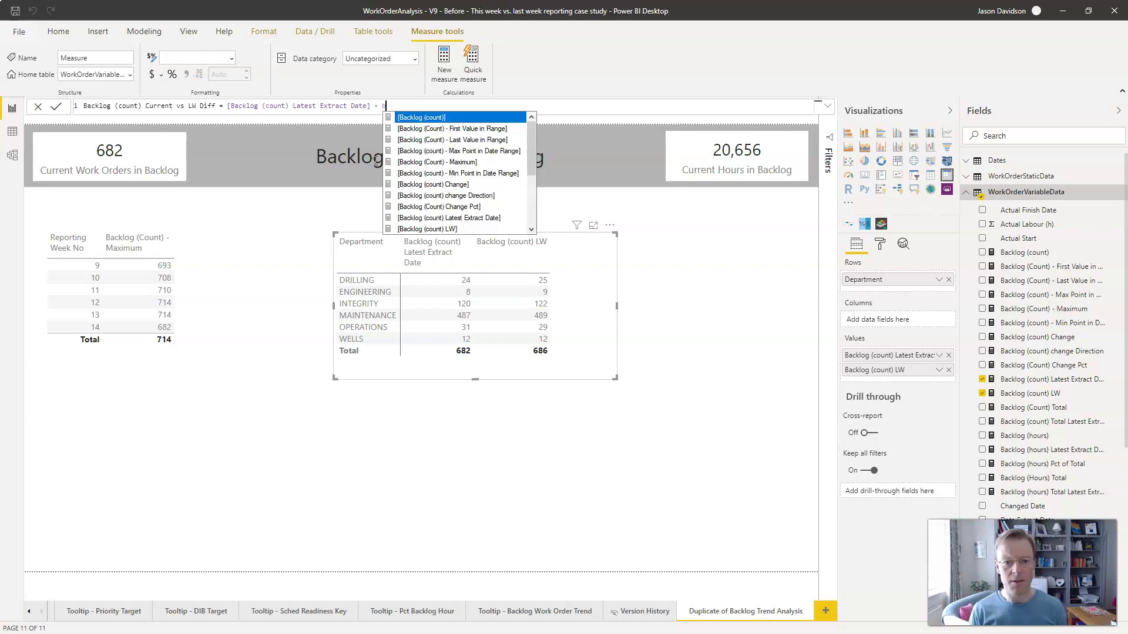
{"action": "key", "text": "BackSpace"}
{"action": "key", "text": "BackSpace"}
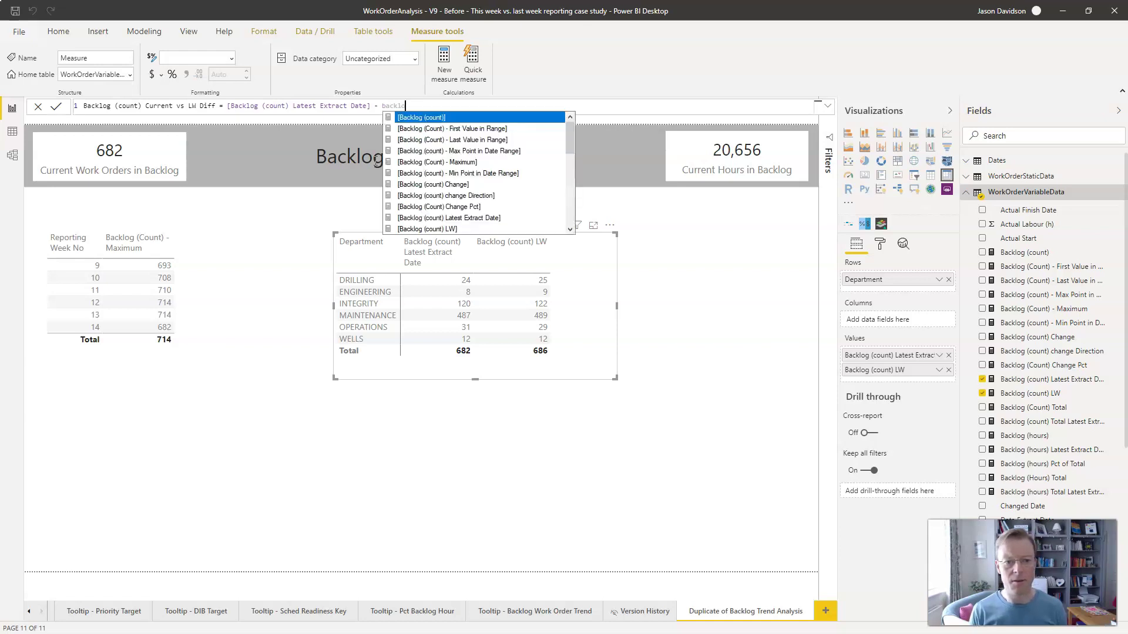
{"action": "key", "text": "Down"}
{"action": "key", "text": "Down"}
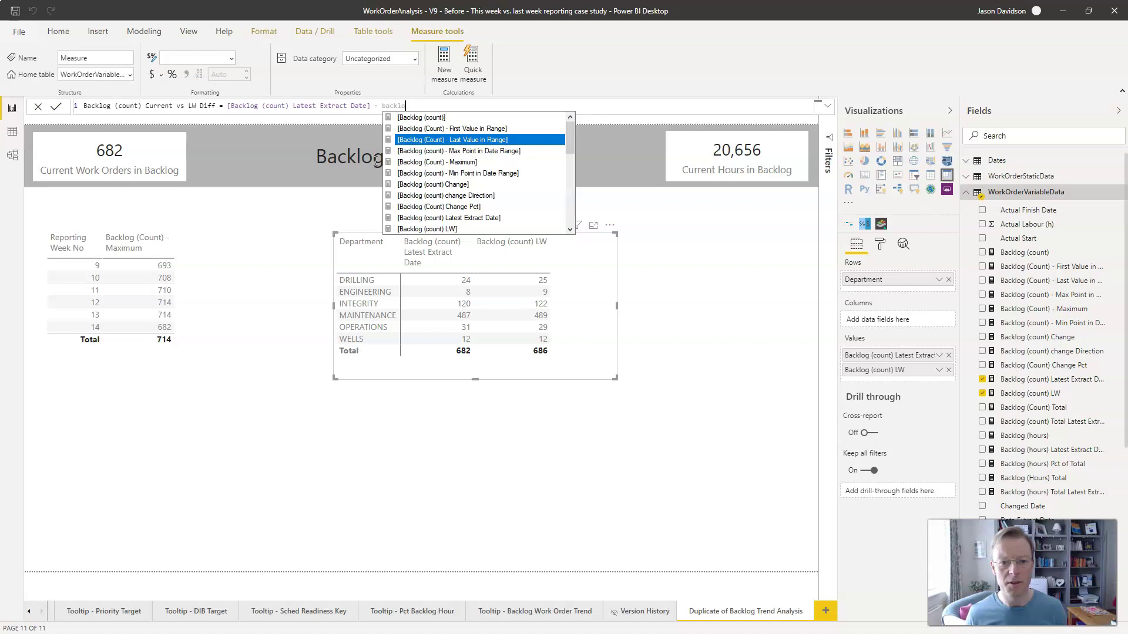
{"action": "key", "text": "Down"}
{"action": "key", "text": "Down"}
{"action": "key", "text": "Down"}
{"action": "key", "text": "Down"}
{"action": "key", "text": "Down"}
{"action": "key", "text": "Down"}
{"action": "key", "text": "Down"}
{"action": "key", "text": "Down"}
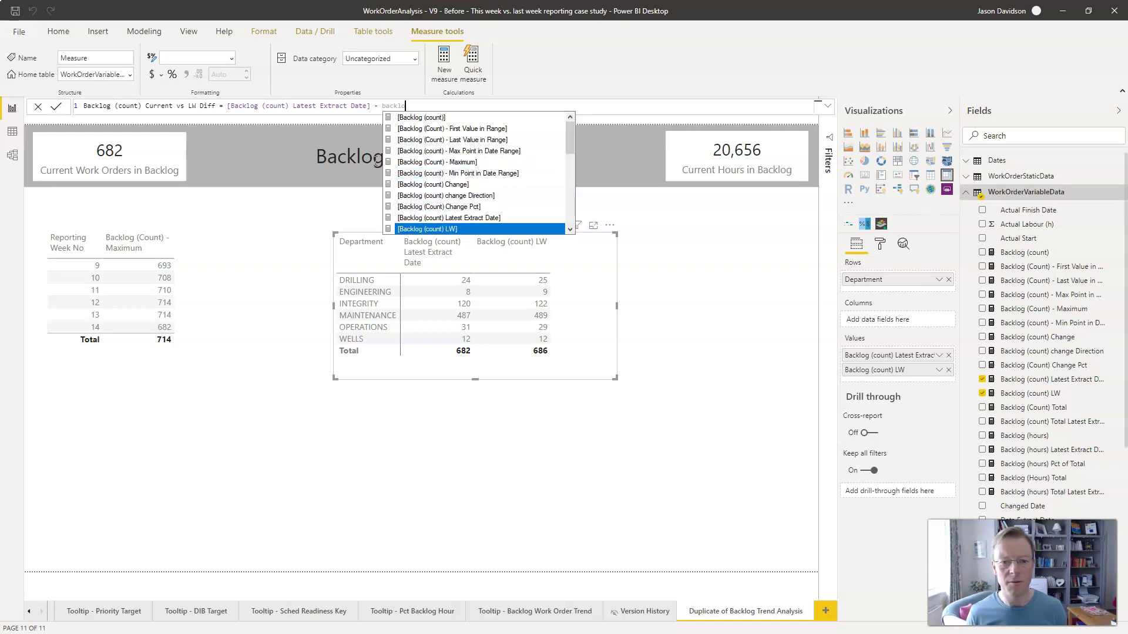
{"action": "key", "text": "Tab"}
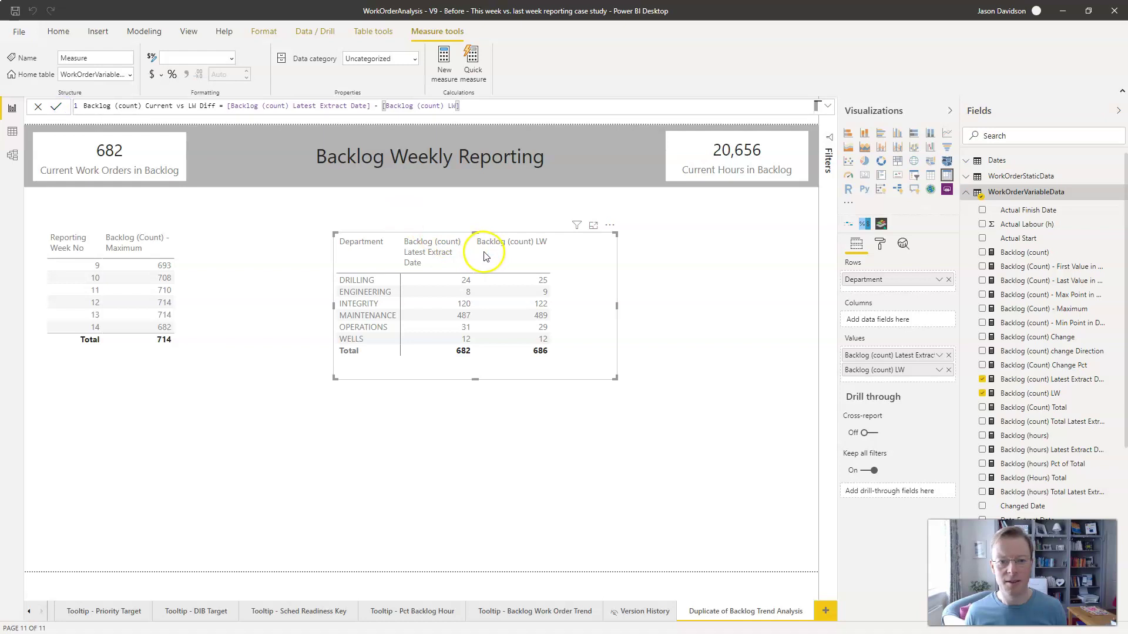
{"action": "mouse_move", "coordinate": [484, 255]}
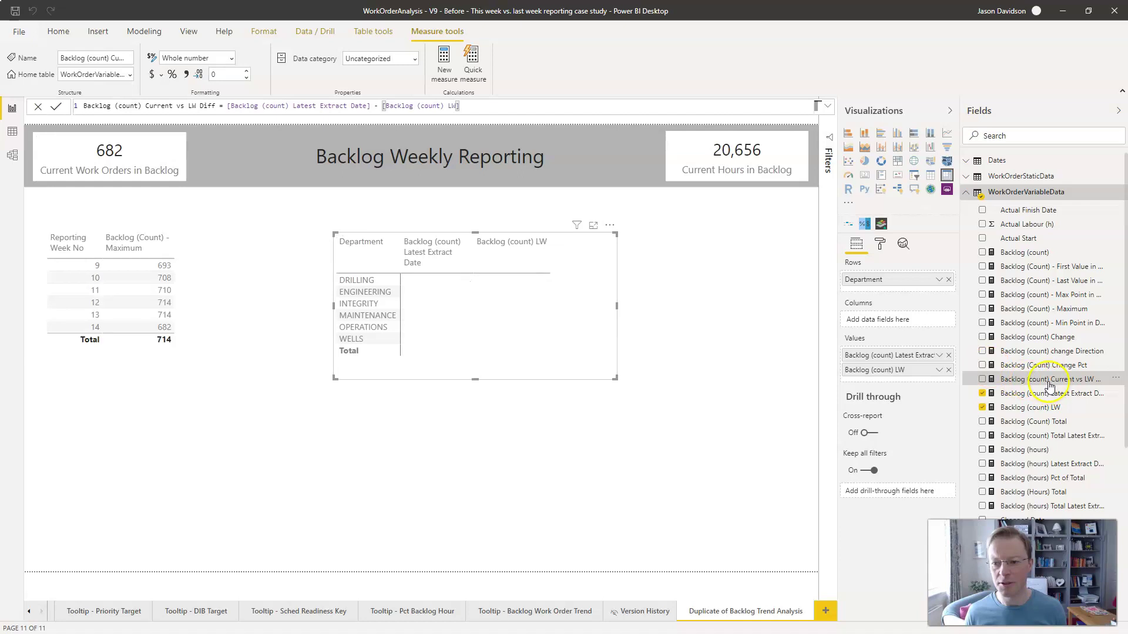
Add Backlog (count) Current vs LW Diff to the department matrix, then adjust the matrix width and narrow the new column so its header wraps
{"action": "left_click_drag", "start_coordinate": [1047, 385], "coordinate": [592, 299]}
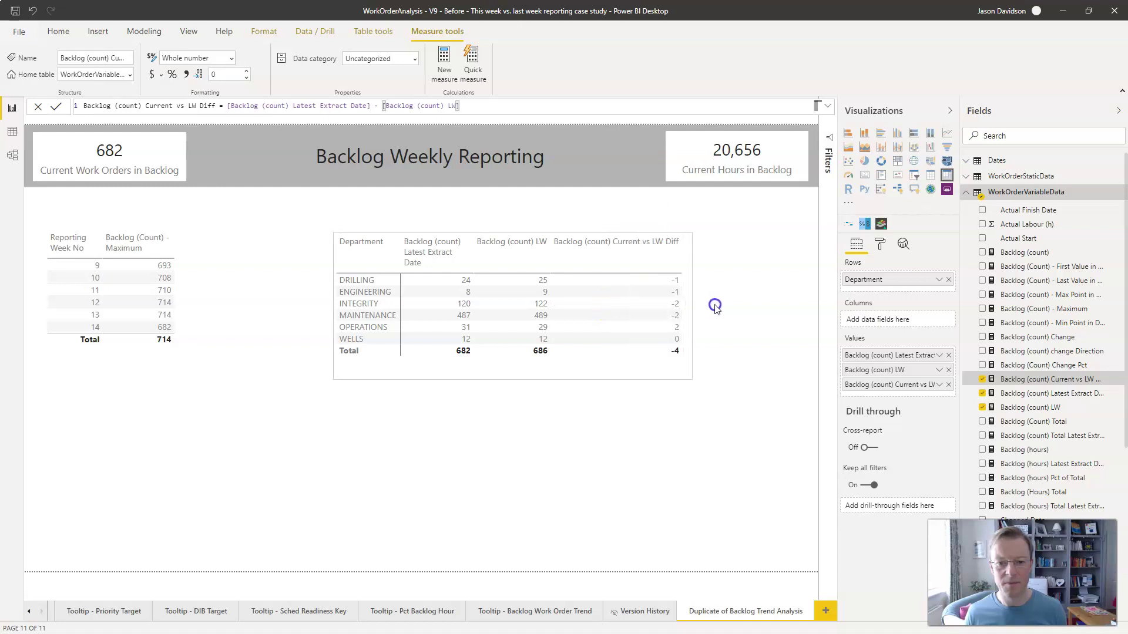
{"action": "left_click", "coordinate": [479, 276]}
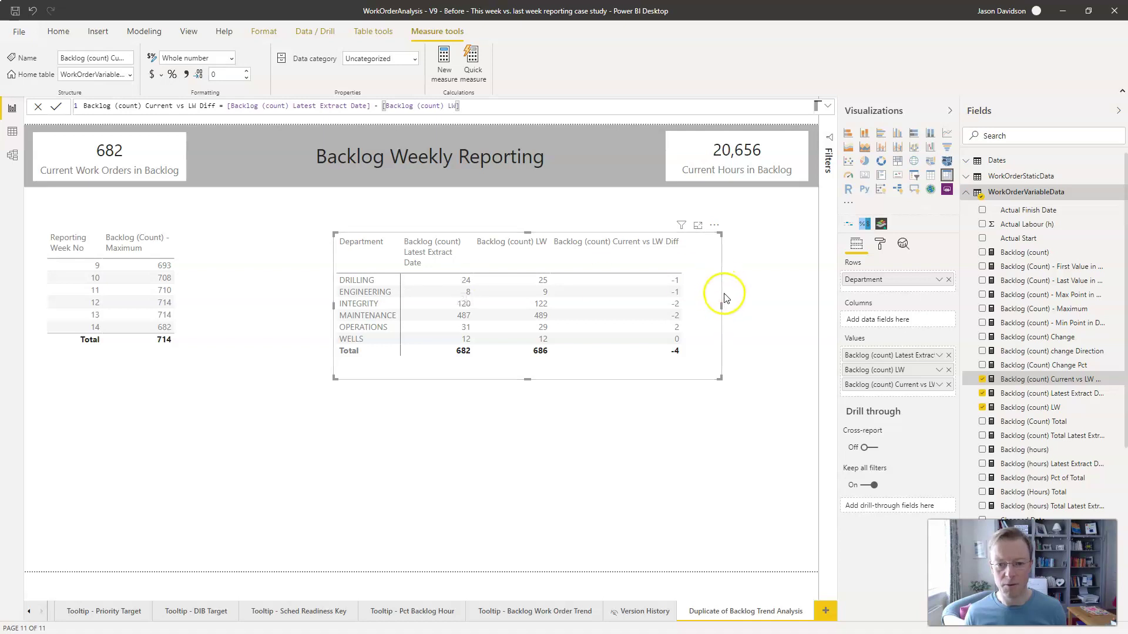
{"action": "left_click_drag", "start_coordinate": [721, 305], "coordinate": [704, 310]}
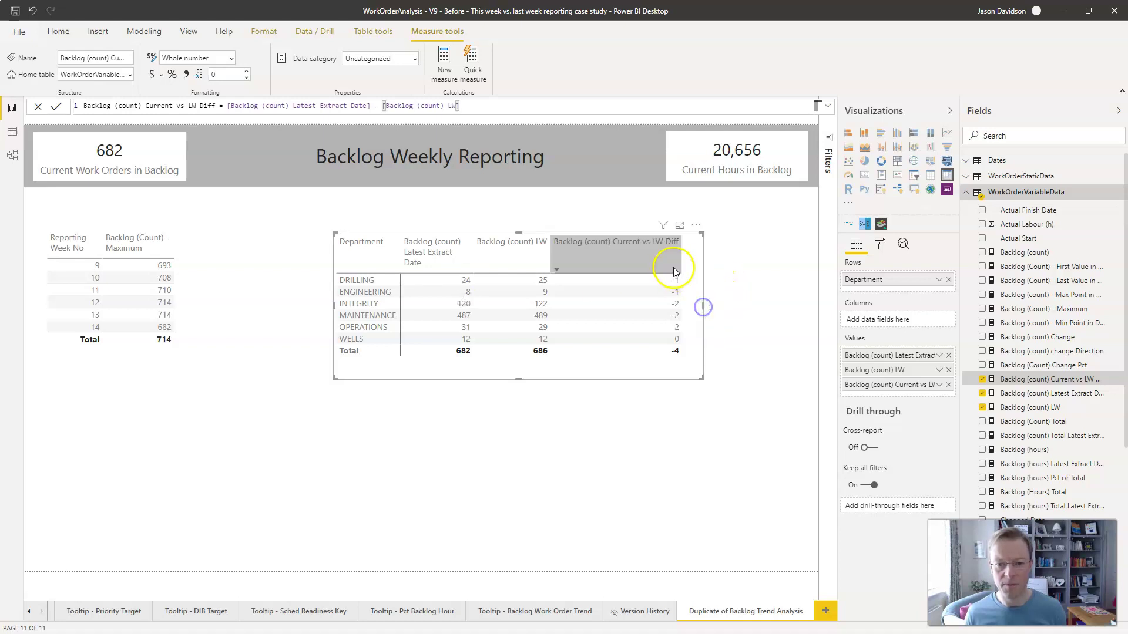
{"action": "left_click_drag", "start_coordinate": [681, 258], "coordinate": [630, 262]}
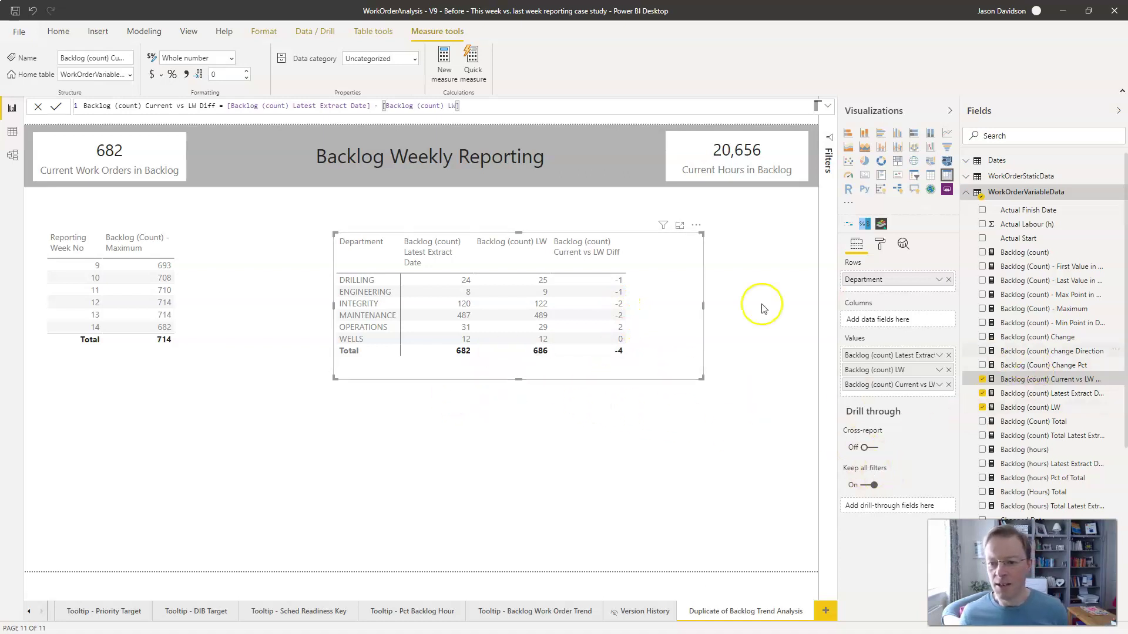
Enable font color conditional formatting for Backlog (count) Current vs LW Diff in the department matrix and open its advanced settings
{"action": "left_click", "coordinate": [880, 245]}
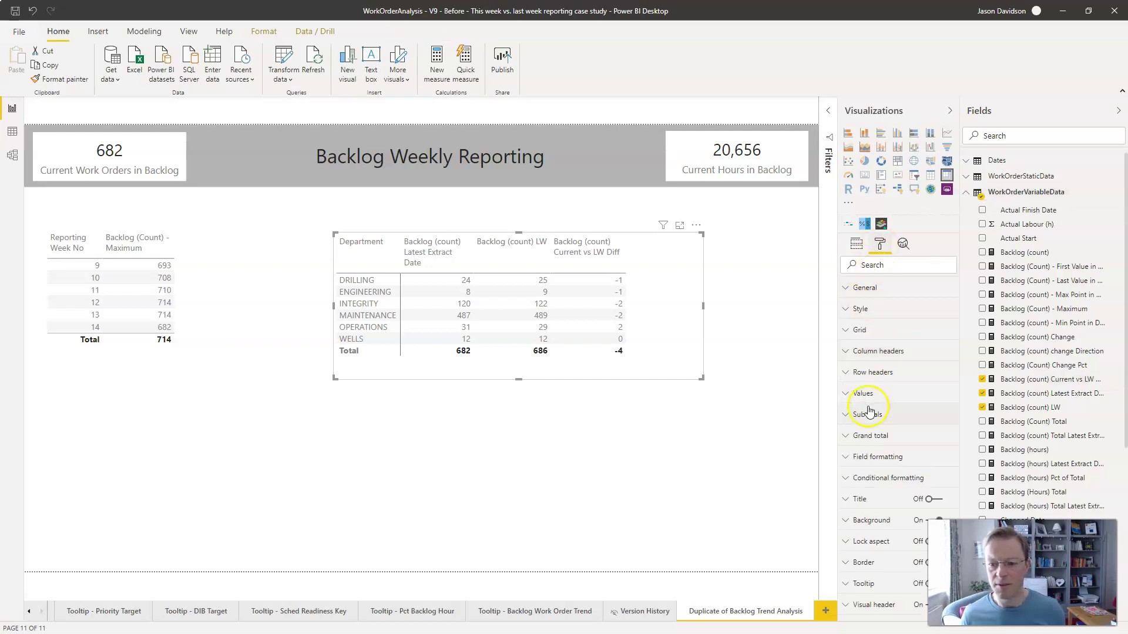
{"action": "left_click", "coordinate": [844, 481]}
{"action": "left_click_drag", "start_coordinate": [958, 347], "coordinate": [952, 435]}
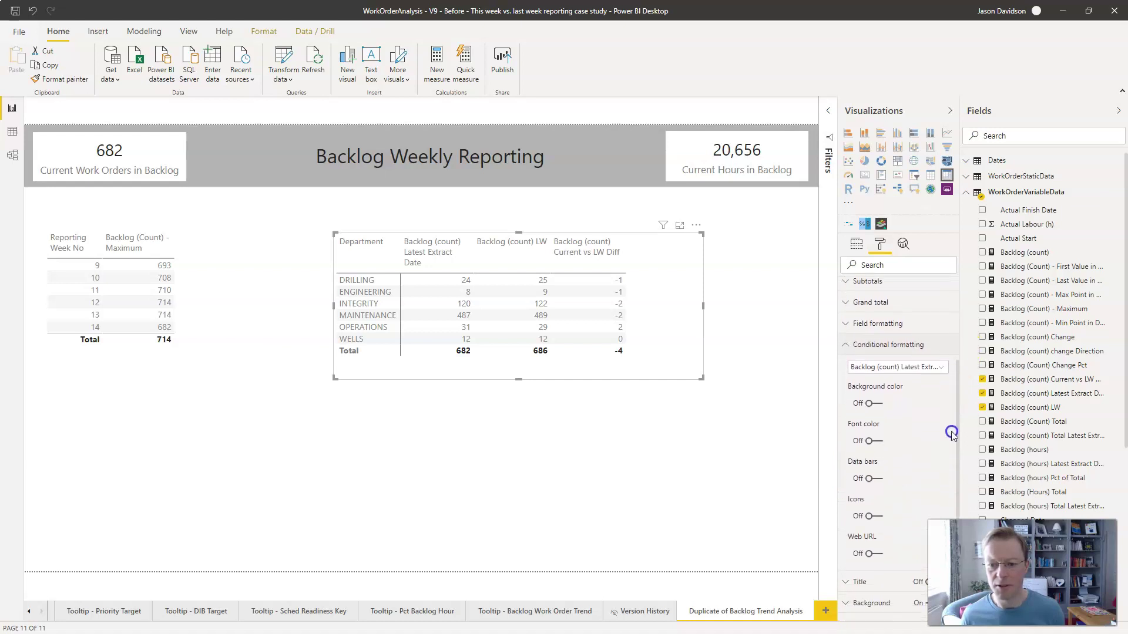
{"action": "left_click", "coordinate": [894, 366]}
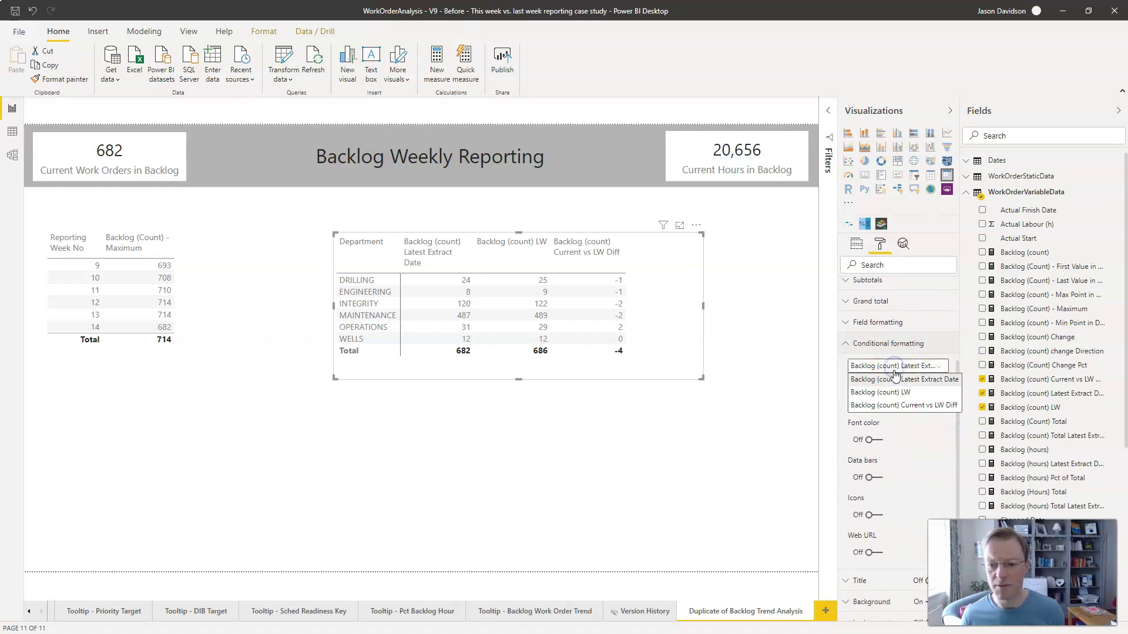
{"action": "left_click", "coordinate": [898, 405]}
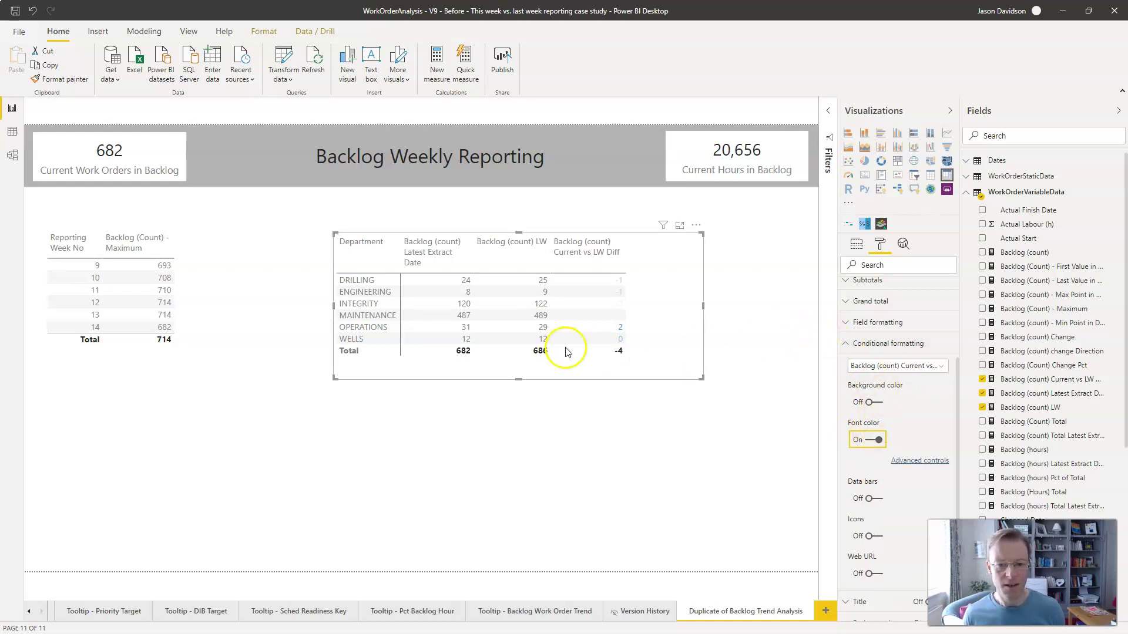
{"action": "left_click", "coordinate": [920, 460]}
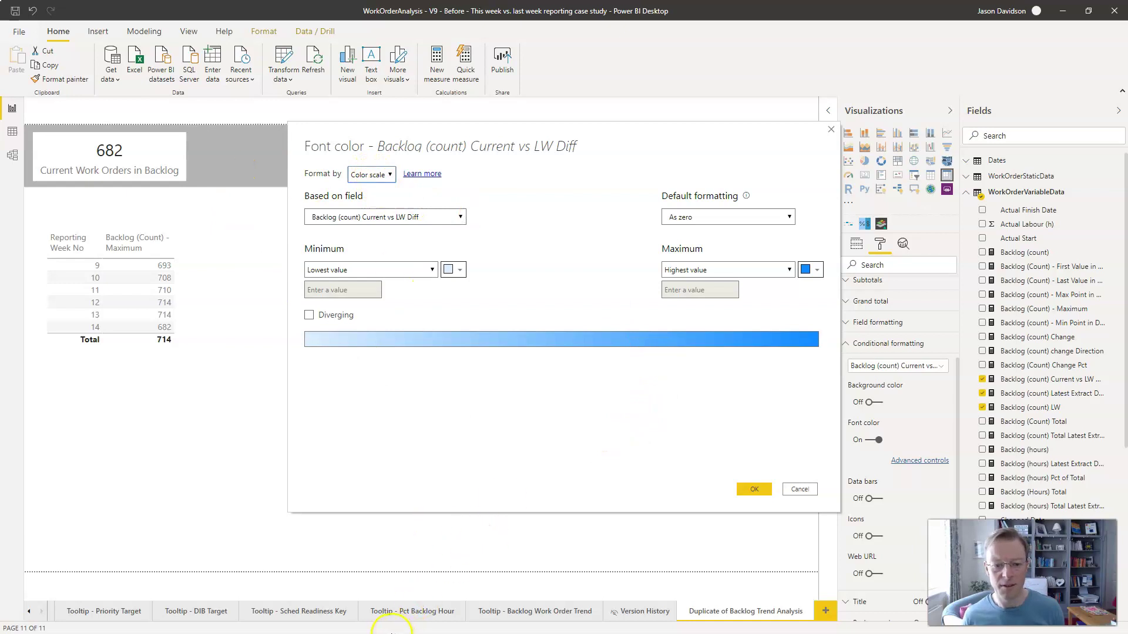
Format the font color by rules, with a range greater than or equal to number 0 and an empty numeric maximum
{"action": "left_click", "coordinate": [379, 176]}
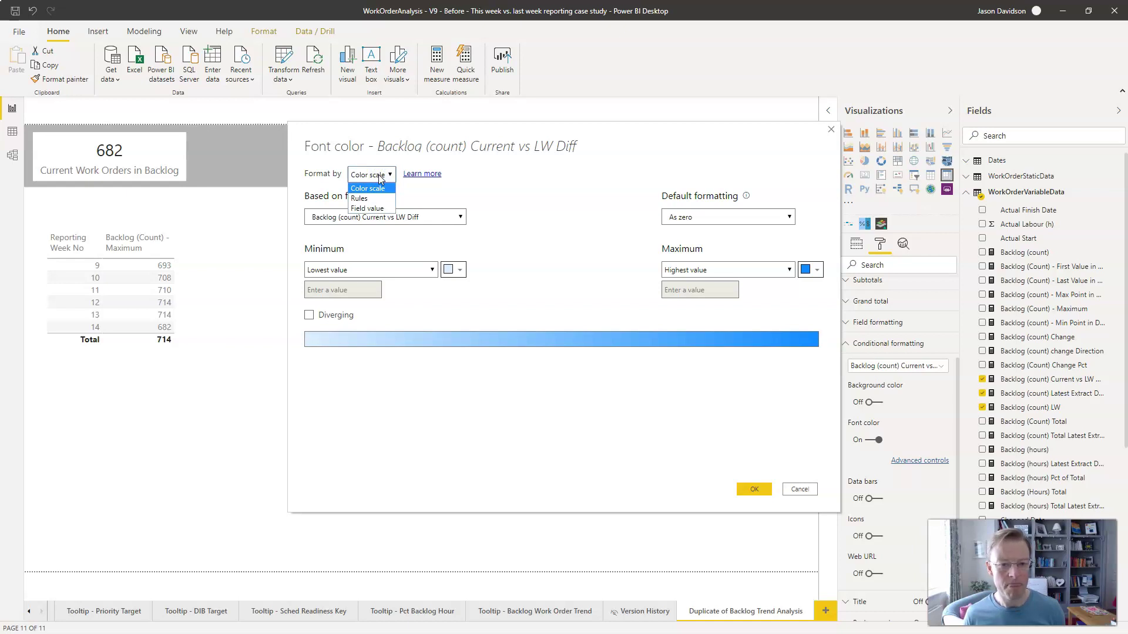
{"action": "left_click", "coordinate": [376, 199]}
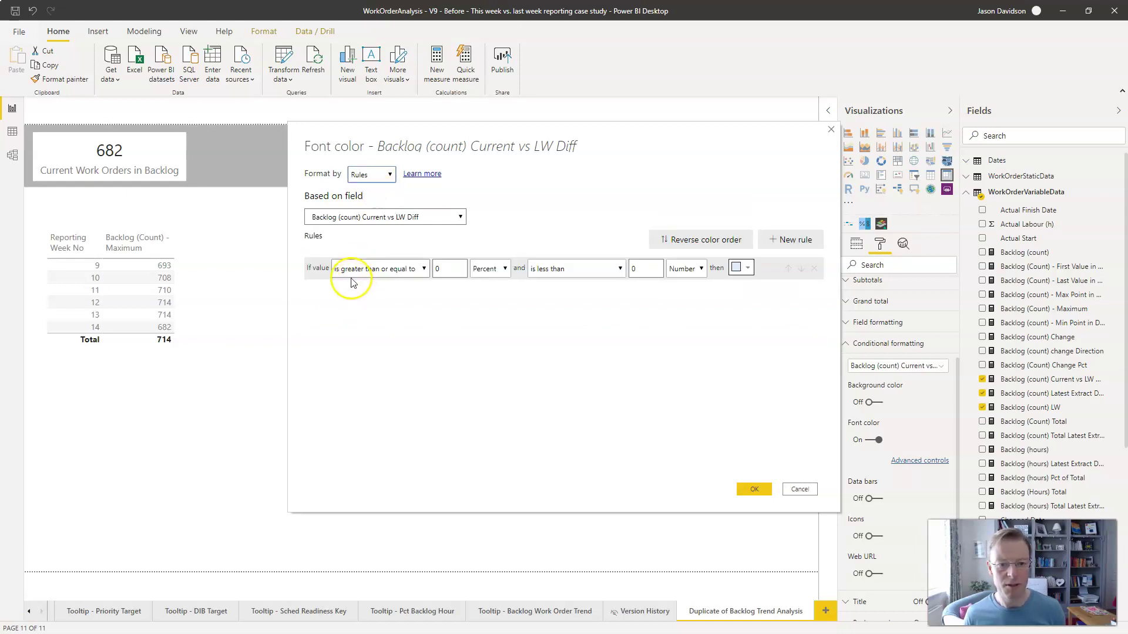
{"action": "left_click_drag", "start_coordinate": [510, 137], "coordinate": [463, 151]}
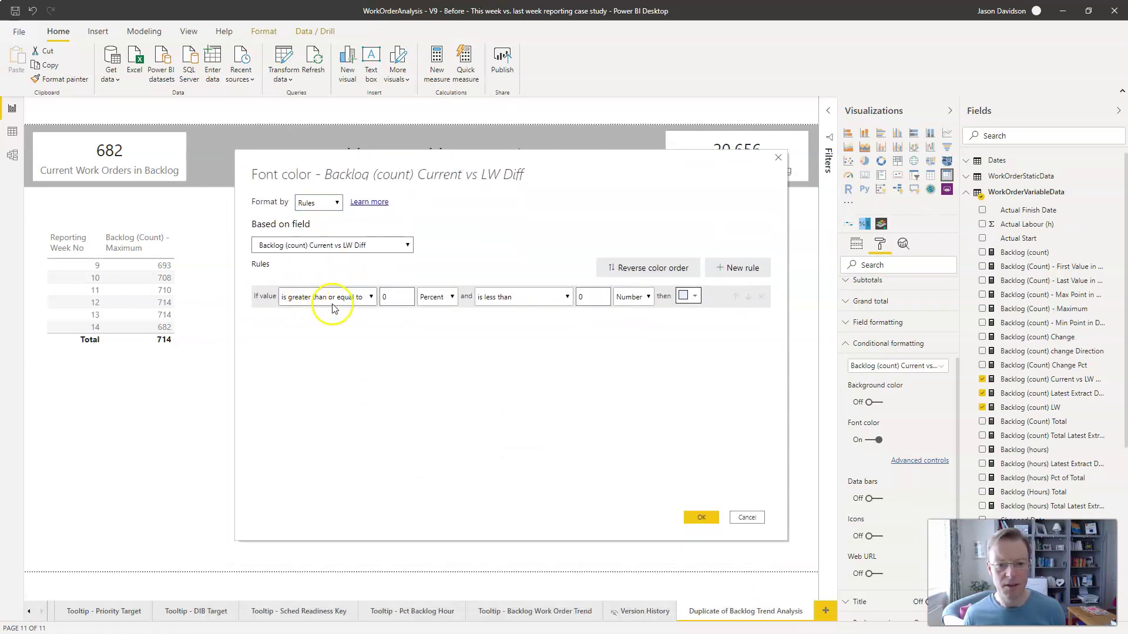
{"action": "left_click", "coordinate": [453, 300]}
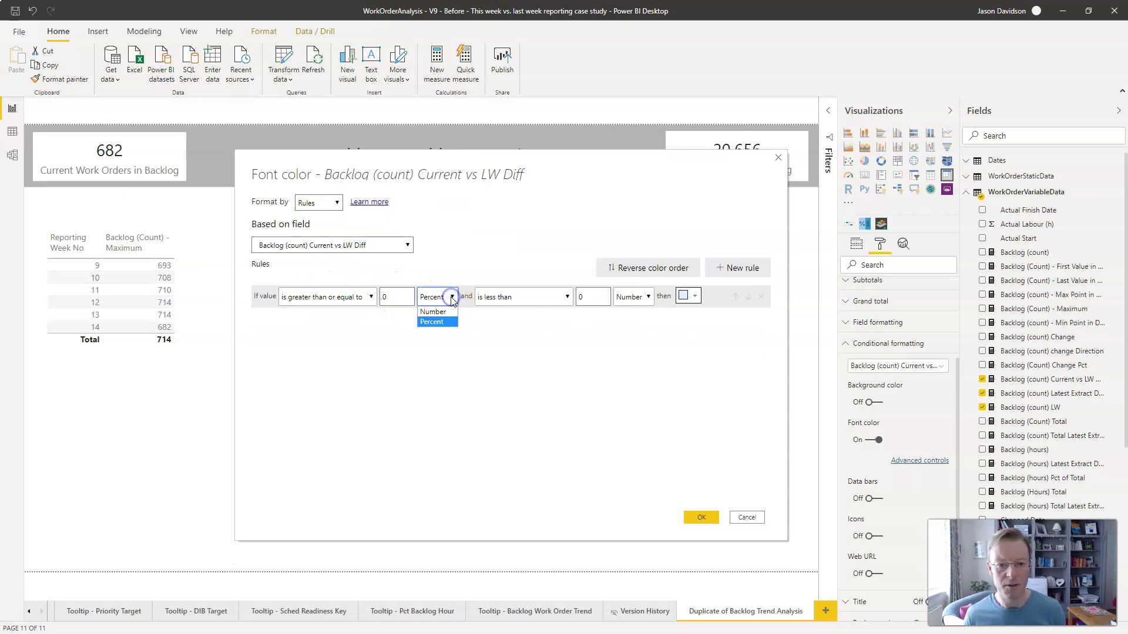
{"action": "left_click", "coordinate": [433, 312]}
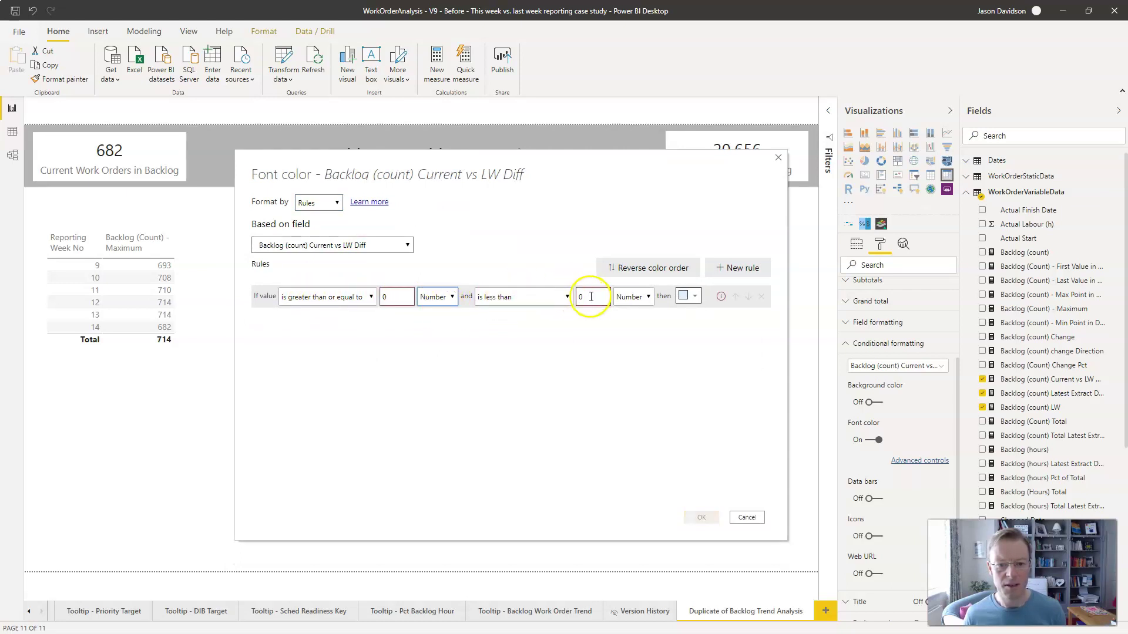
{"action": "key", "text": "BackSpace"}
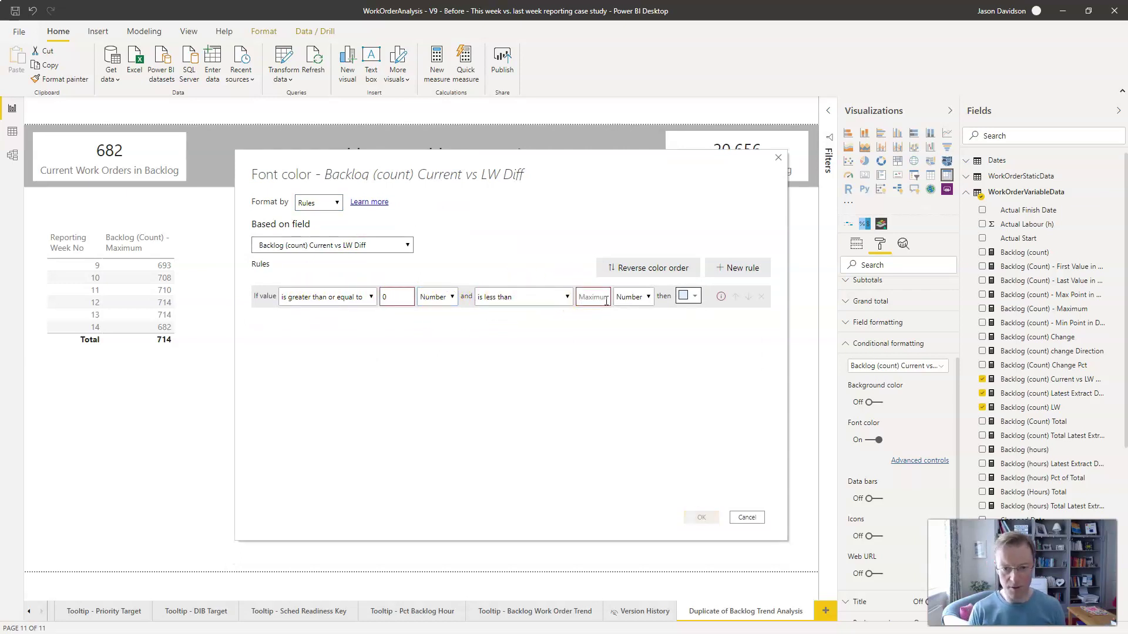
{"action": "left_click", "coordinate": [627, 301]}
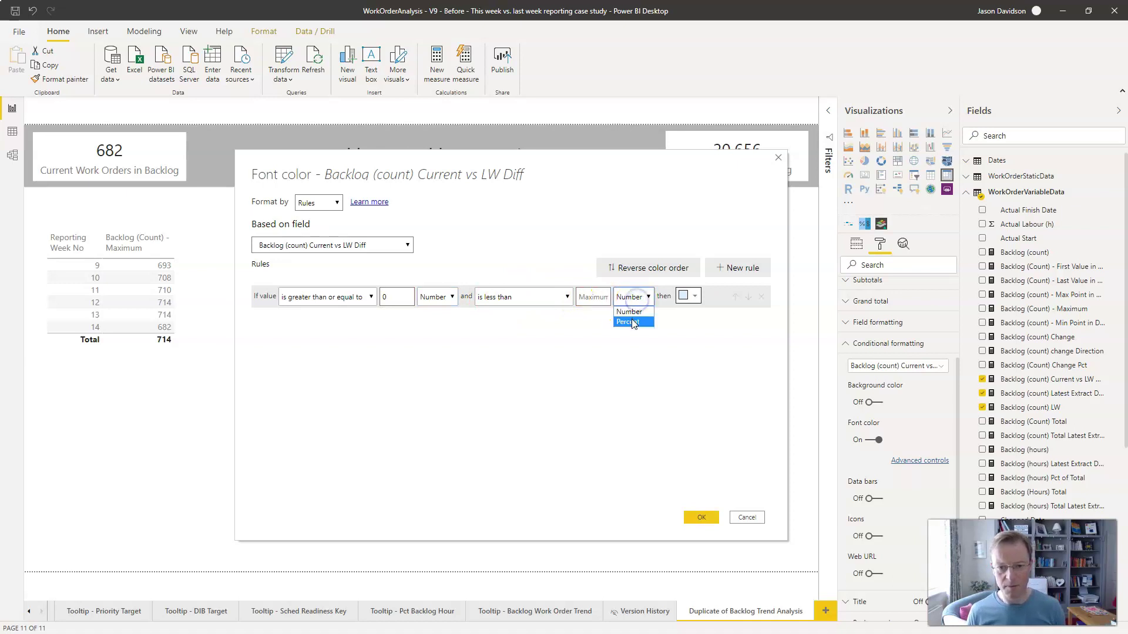
{"action": "left_click", "coordinate": [632, 312]}
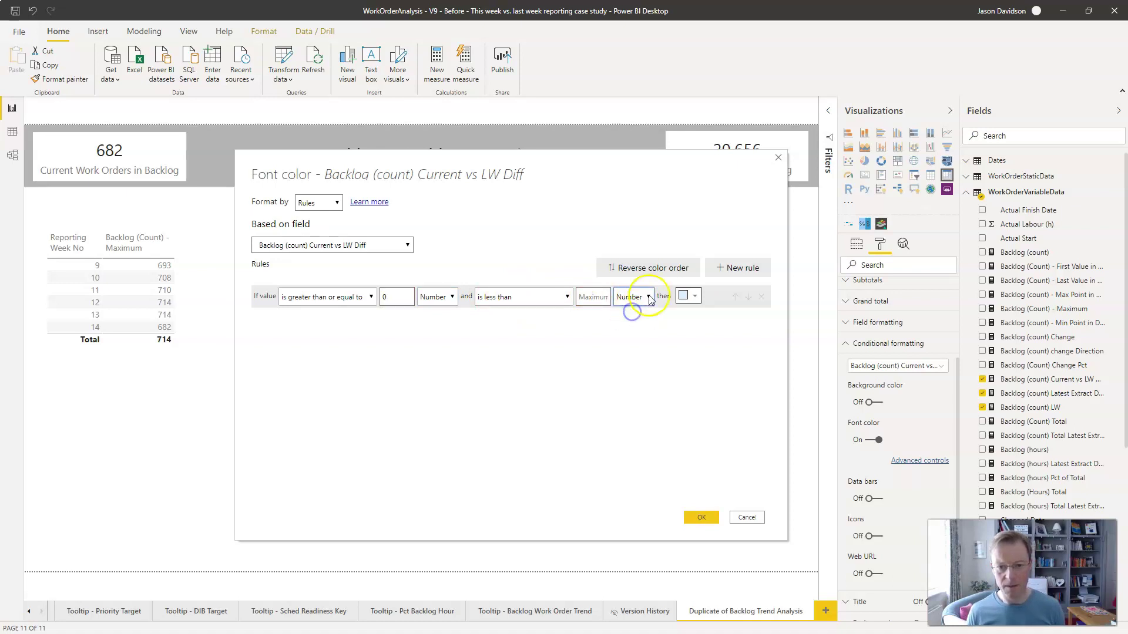
Give the font color rule a pure red color and apply the formatting to the matrix
{"action": "left_click", "coordinate": [694, 296]}
{"action": "left_click", "coordinate": [629, 413]}
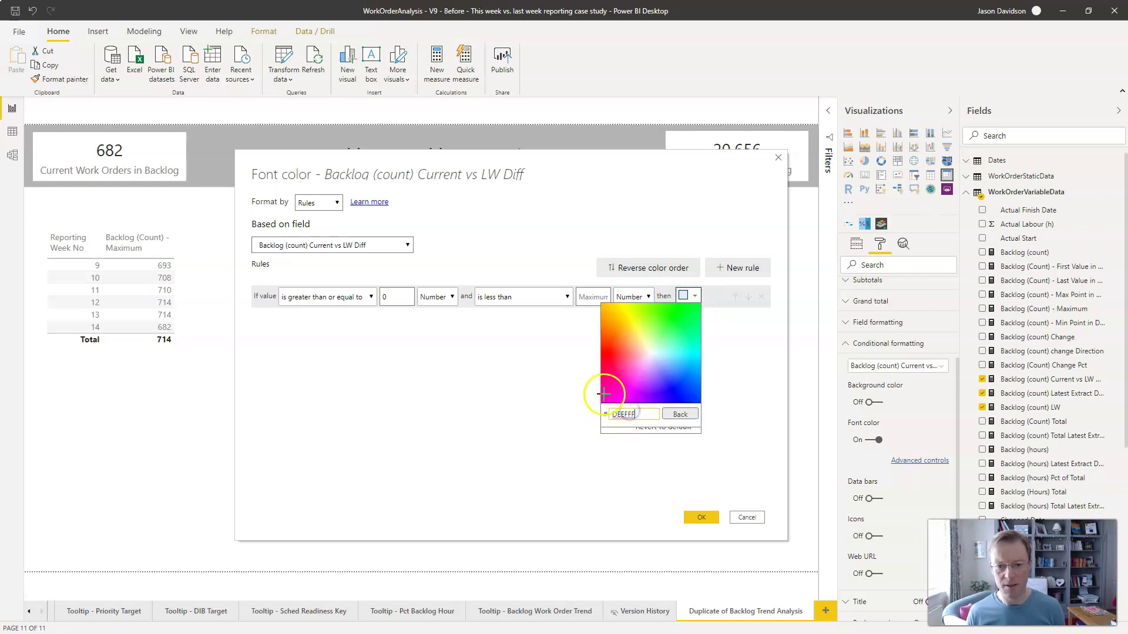
{"action": "left_click", "coordinate": [603, 354]}
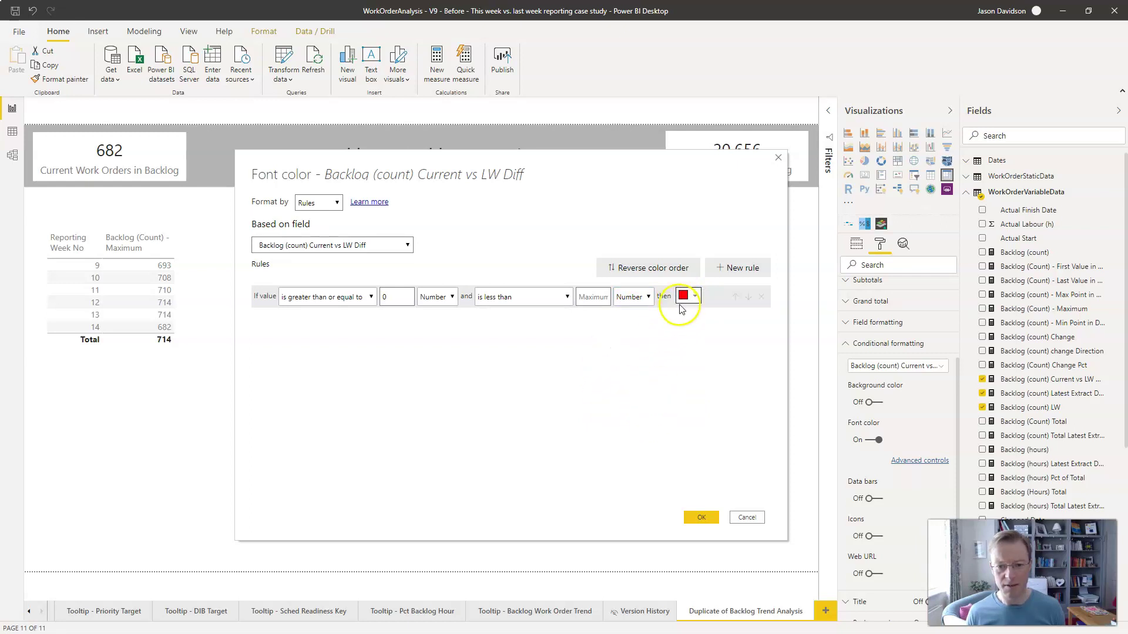
{"action": "left_click", "coordinate": [697, 518]}
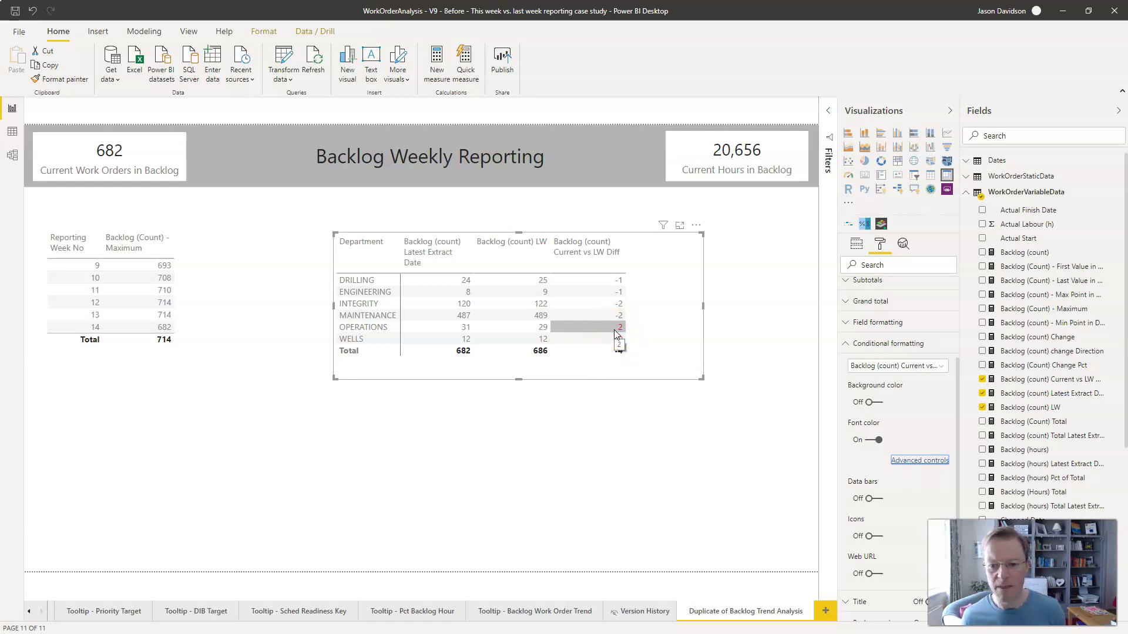
Change the font color rule for Backlog (count) Current vs LW Diff to values greater than 0 and apply it
{"action": "left_click", "coordinate": [909, 464]}
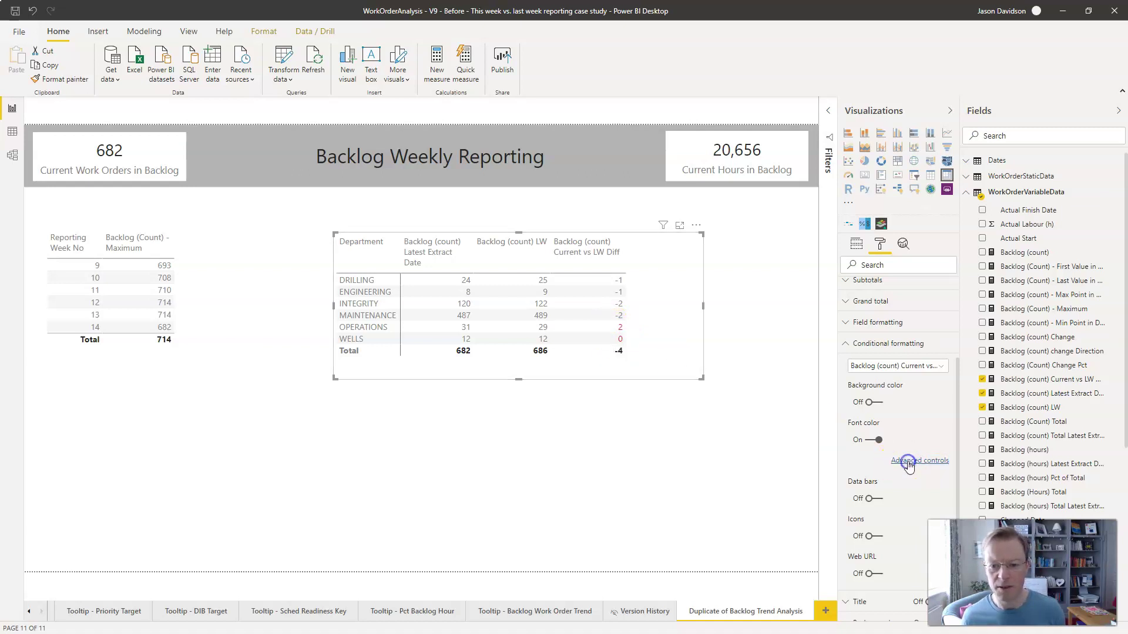
{"action": "left_click", "coordinate": [424, 269]}
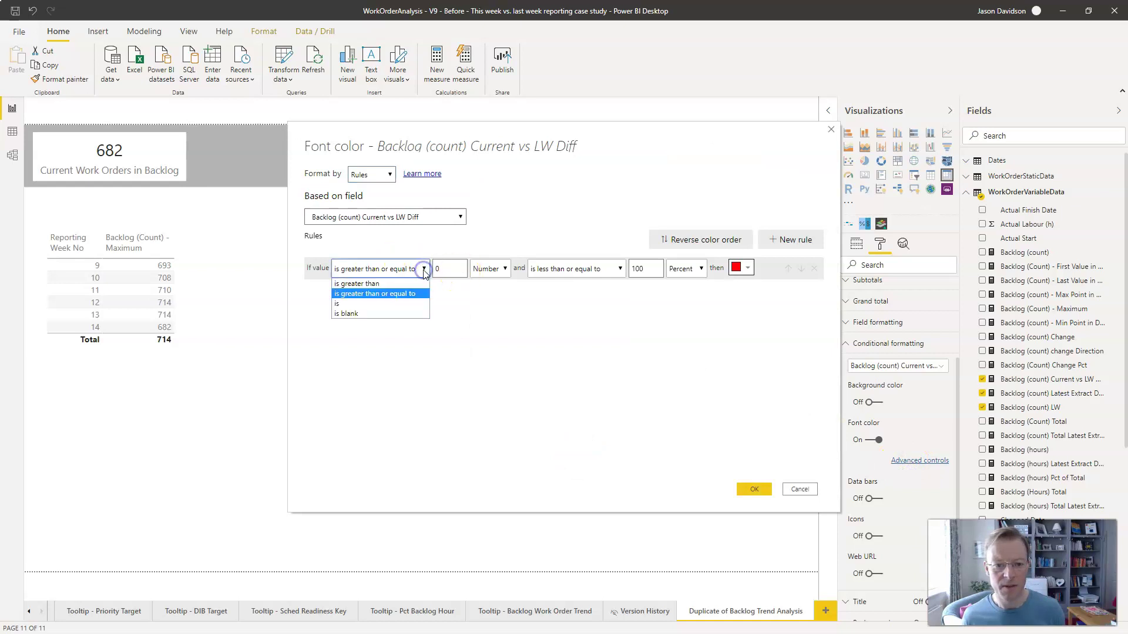
{"action": "left_click", "coordinate": [385, 284]}
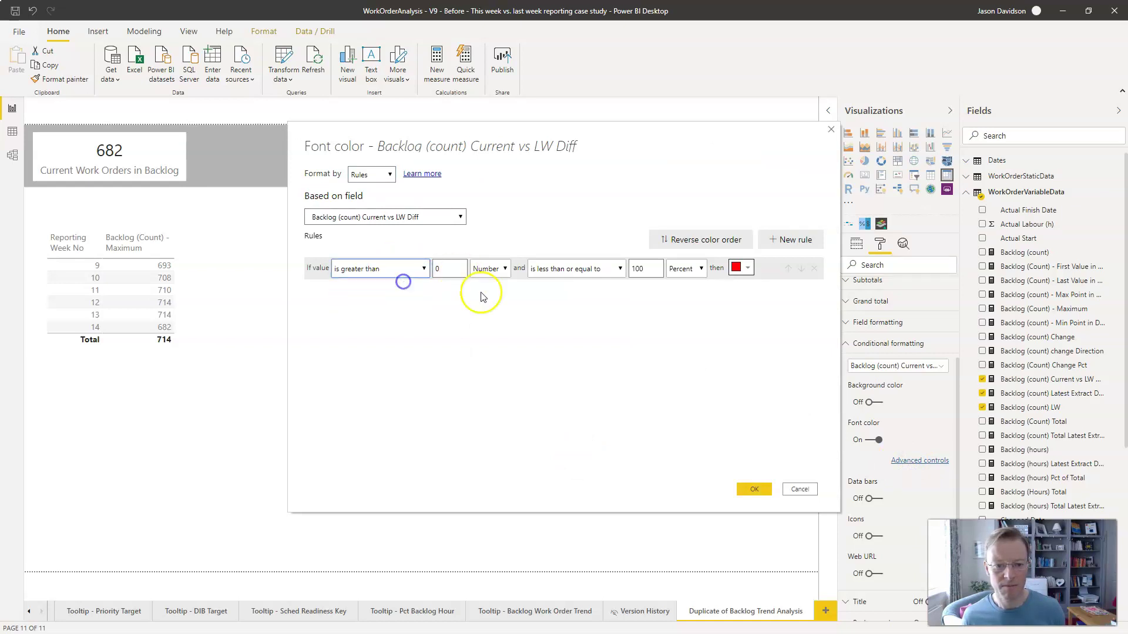
{"action": "left_click", "coordinate": [754, 490]}
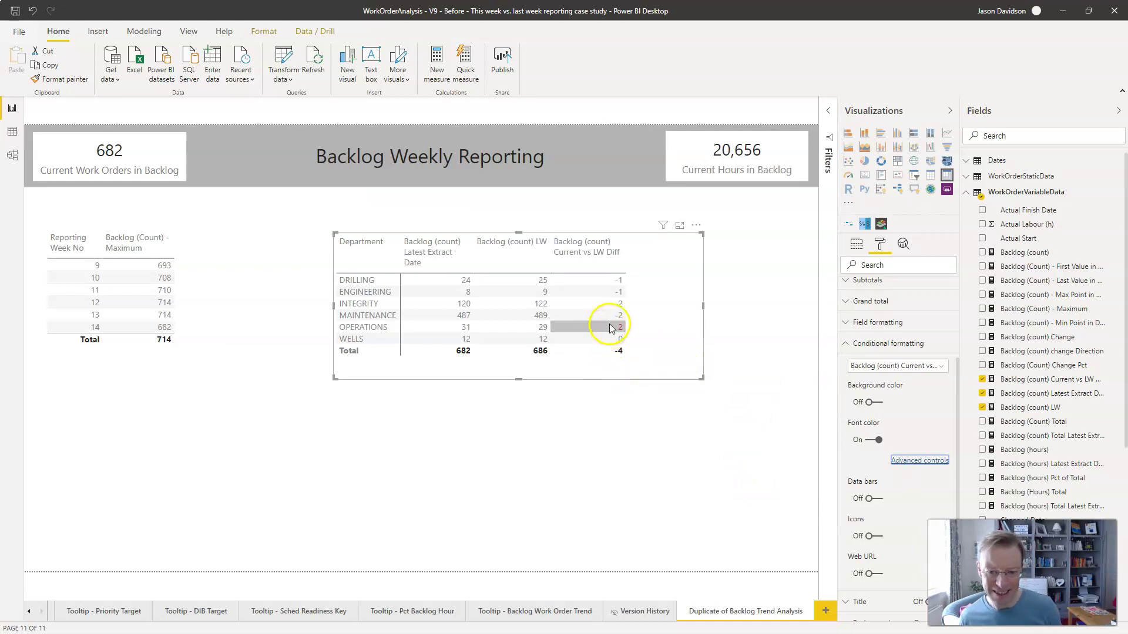
Apply the Minimal style to the department matrix and increase the matrix height to fit all its rows
{"action": "left_click", "coordinate": [879, 246]}
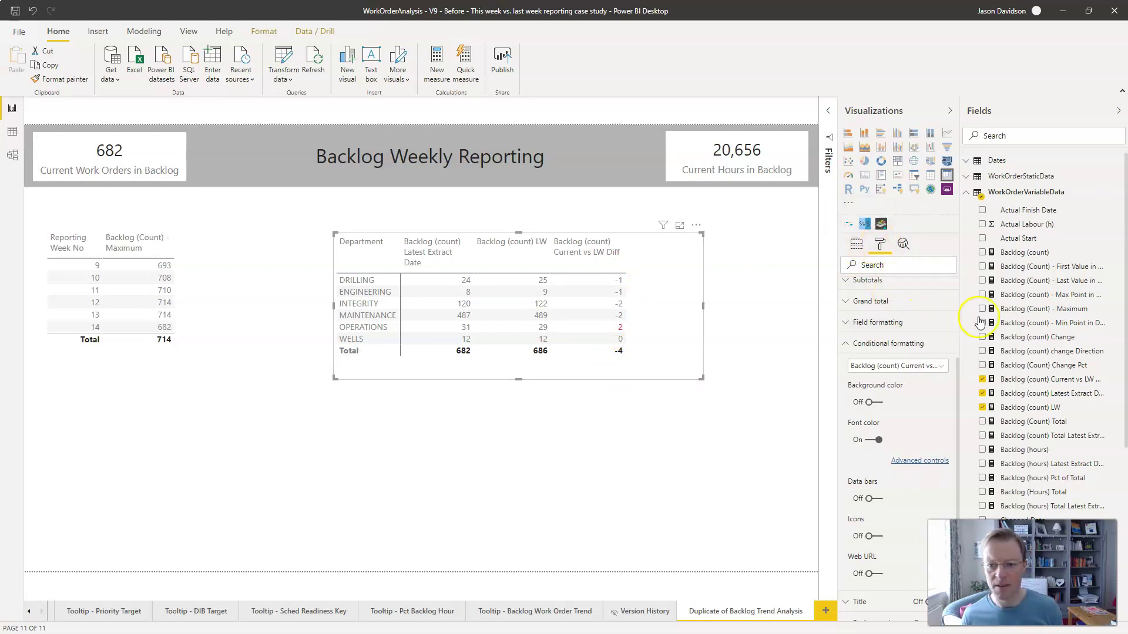
{"action": "left_click_drag", "start_coordinate": [958, 381], "coordinate": [960, 279]}
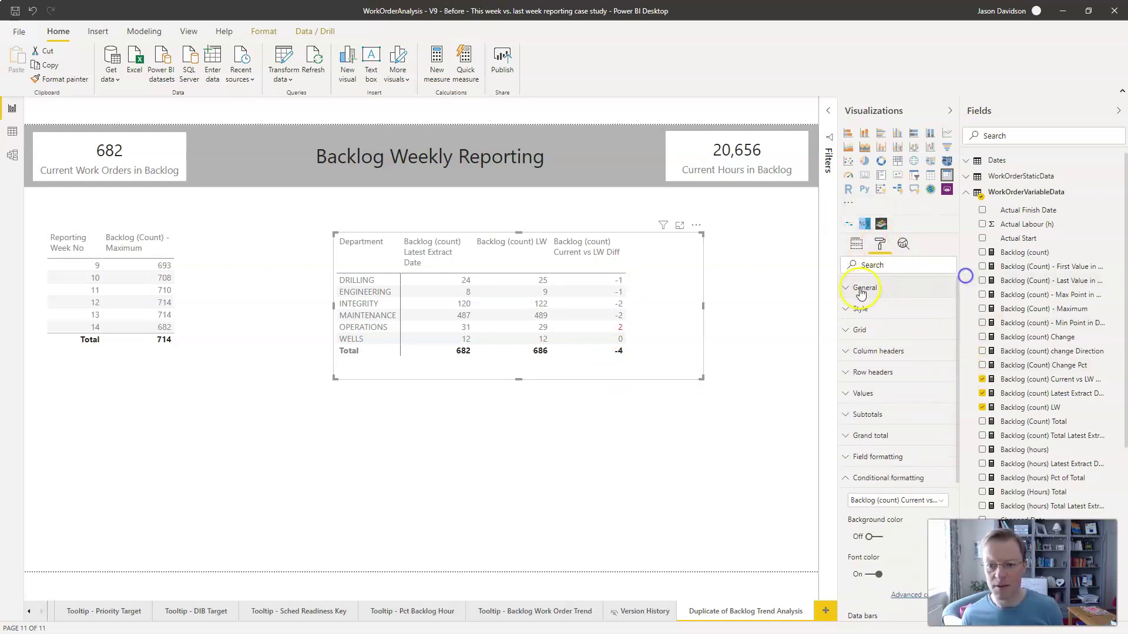
{"action": "left_click", "coordinate": [846, 309]}
{"action": "left_click", "coordinate": [875, 343]}
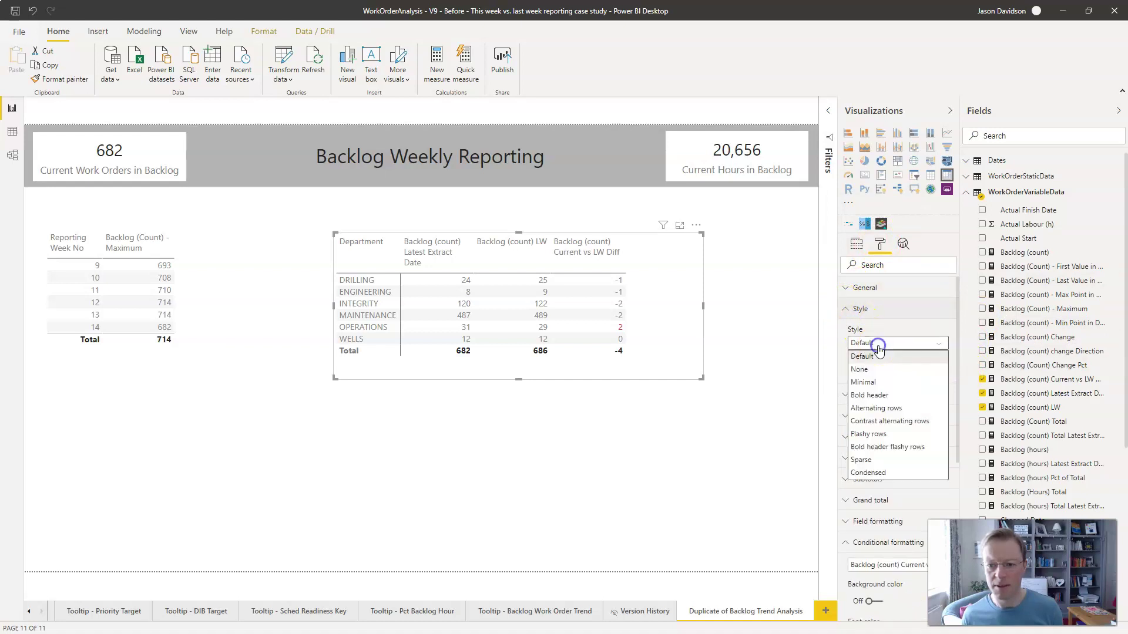
{"action": "left_click", "coordinate": [875, 382]}
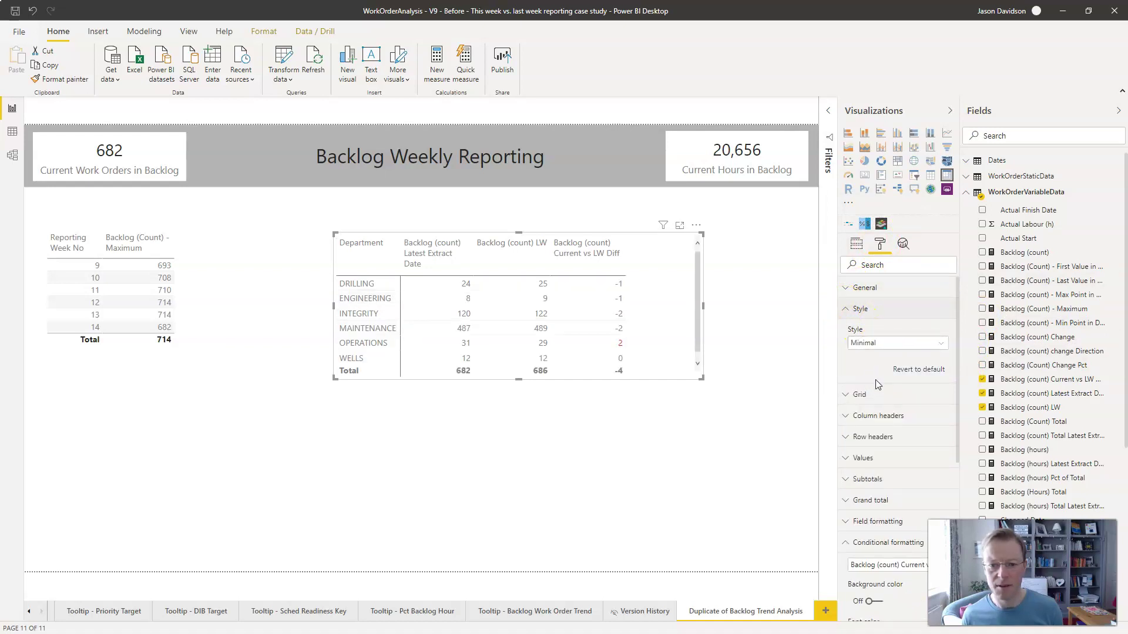
{"action": "left_click_drag", "start_coordinate": [701, 378], "coordinate": [699, 438]}
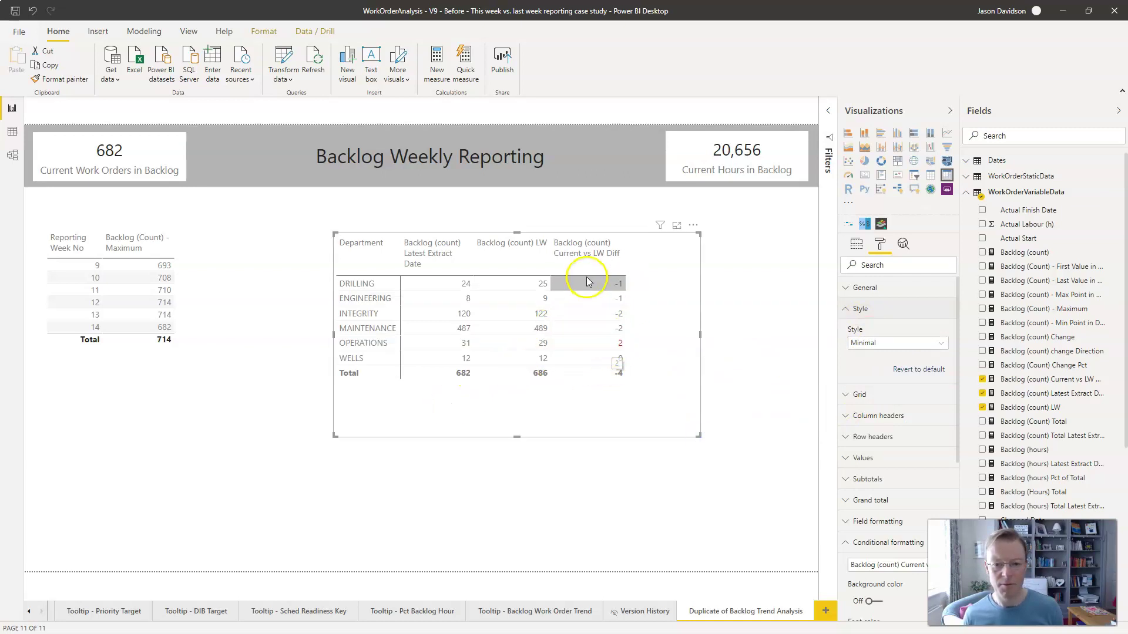
Enable icon conditional formatting for Backlog (count) Current vs LW Diff and open its advanced settings
{"action": "left_click_drag", "start_coordinate": [961, 397], "coordinate": [955, 462]}
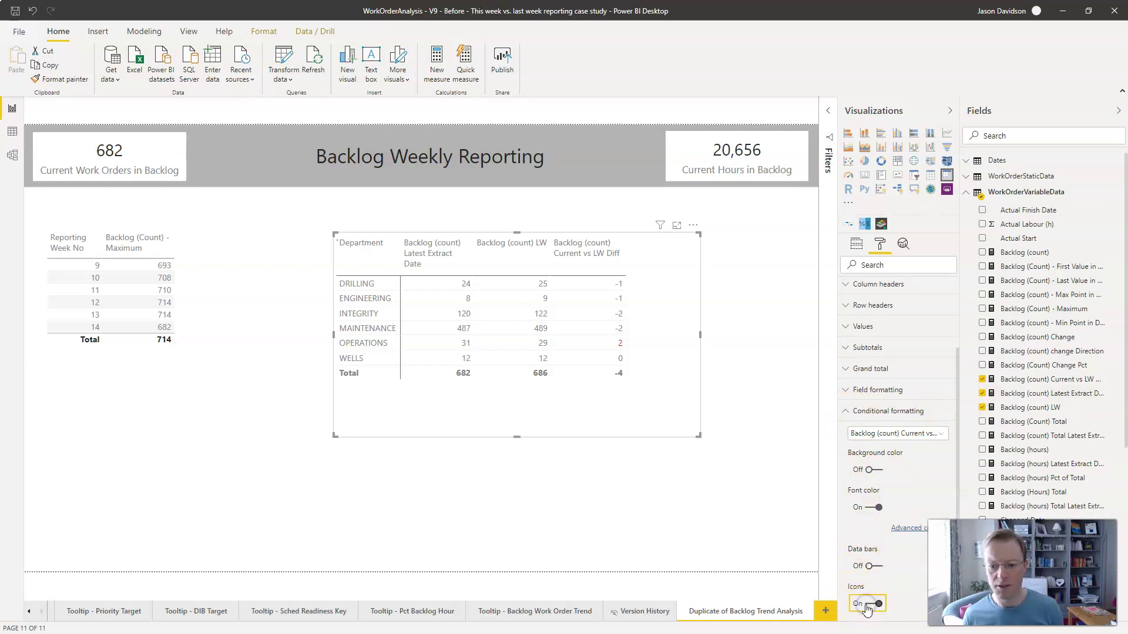
{"action": "left_click_drag", "start_coordinate": [958, 366], "coordinate": [958, 470]}
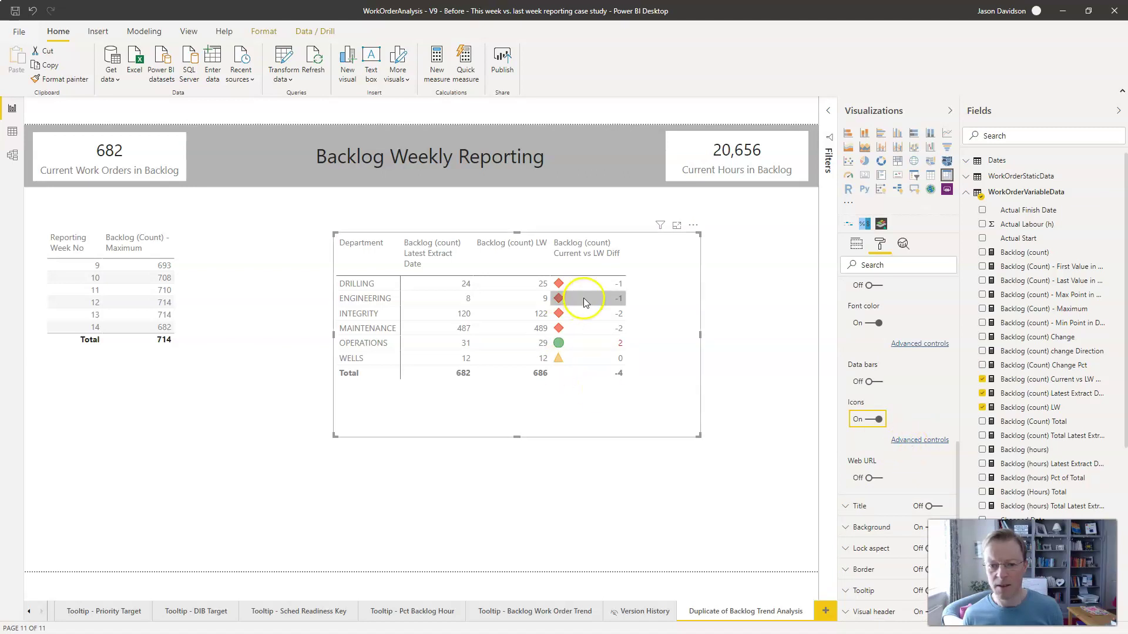
{"action": "left_click", "coordinate": [920, 441]}
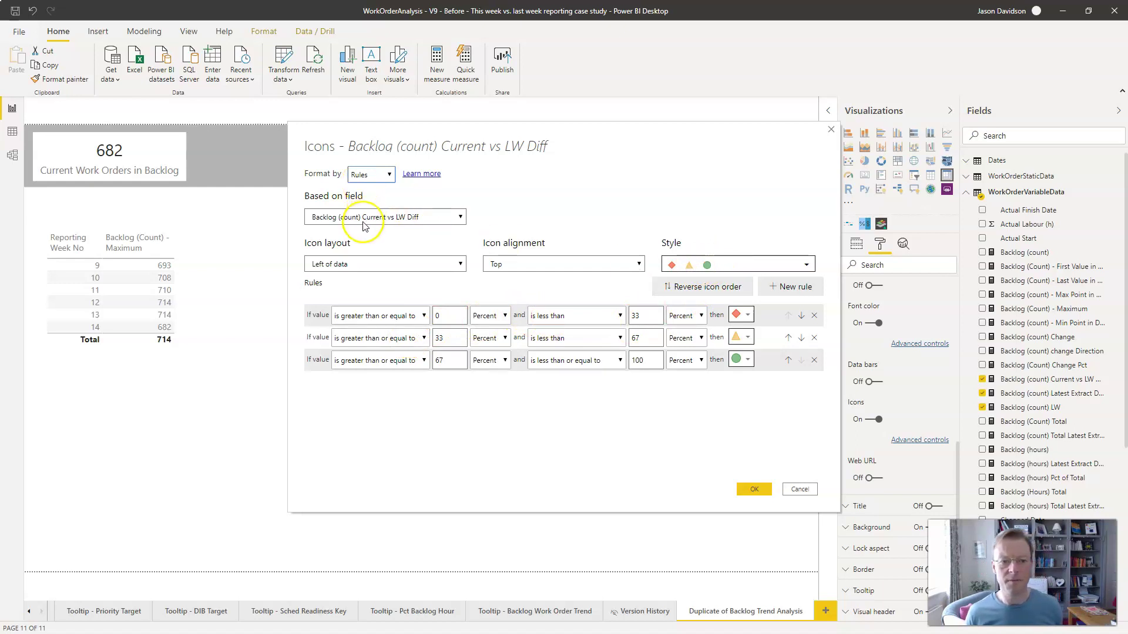
Set the icon layout to Right of data and the icon alignment to Middle, keeping the current icon style
{"action": "left_click", "coordinate": [336, 263]}
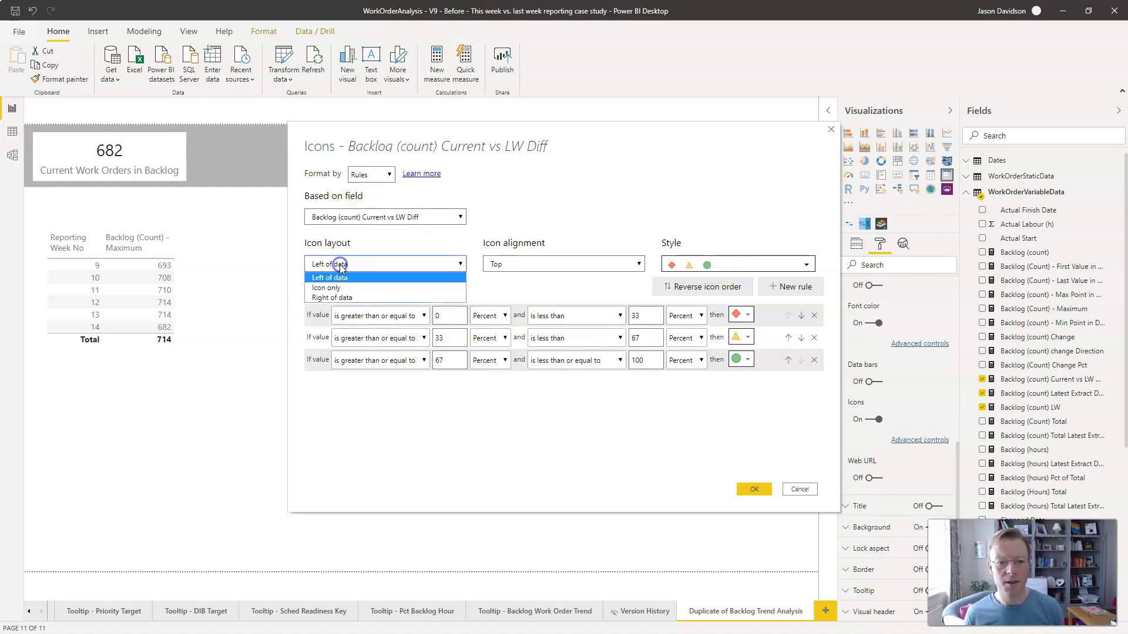
{"action": "left_click", "coordinate": [332, 298]}
{"action": "left_click", "coordinate": [541, 263]}
{"action": "left_click", "coordinate": [529, 288]}
{"action": "left_click", "coordinate": [719, 267]}
{"action": "left_click", "coordinate": [721, 270]}
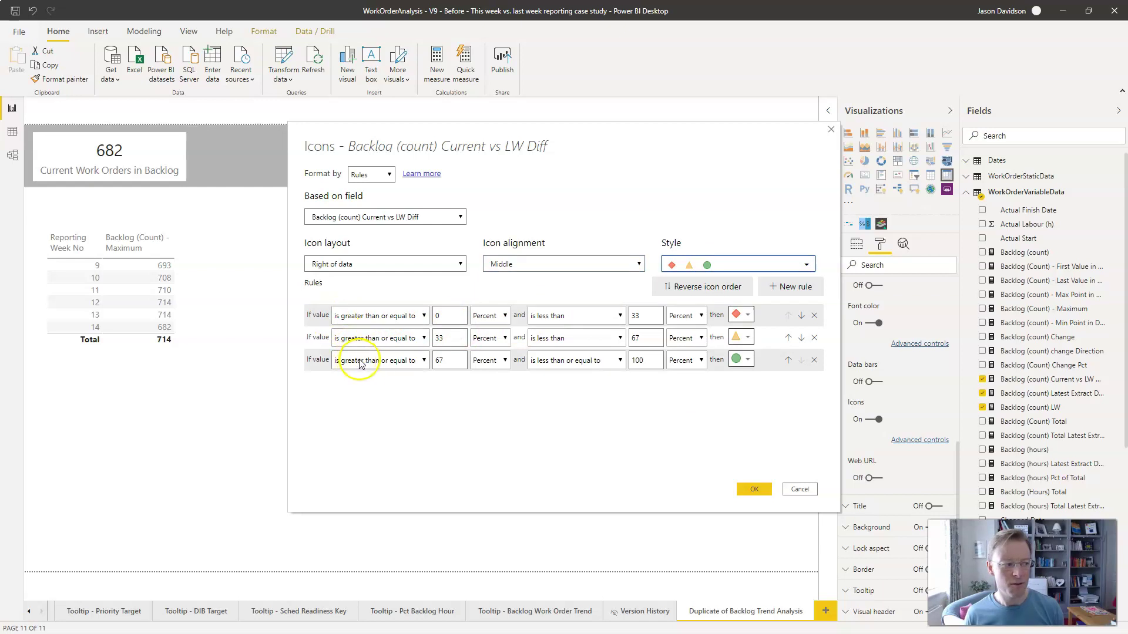
Set the first icon rule to greater than number 0 and less than an empty numeric maximum
{"action": "left_click", "coordinate": [397, 322]}
{"action": "left_click", "coordinate": [392, 331]}
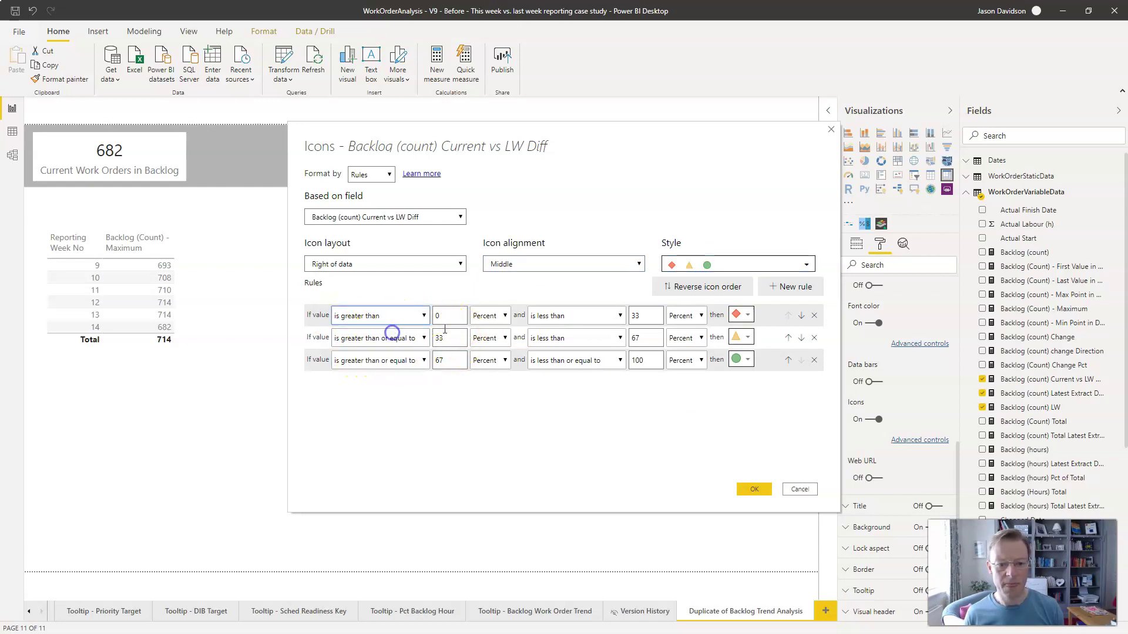
{"action": "left_click", "coordinate": [452, 312]}
{"action": "left_click", "coordinate": [485, 330]}
{"action": "double_click", "coordinate": [639, 316]}
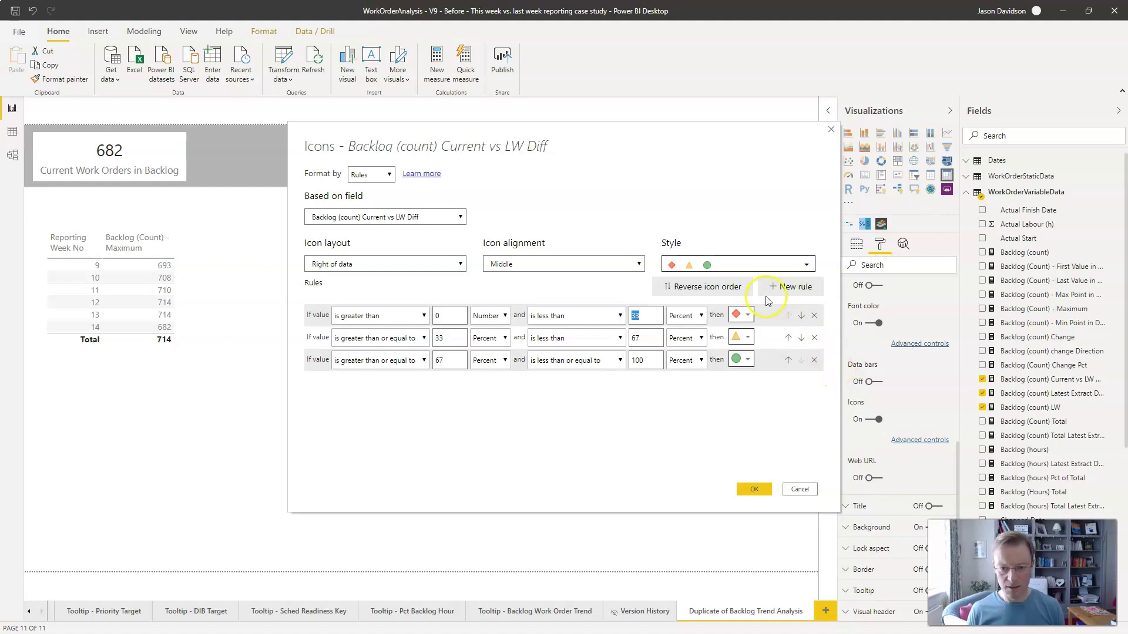
{"action": "left_click", "coordinate": [701, 316]}
{"action": "left_click", "coordinate": [682, 330]}
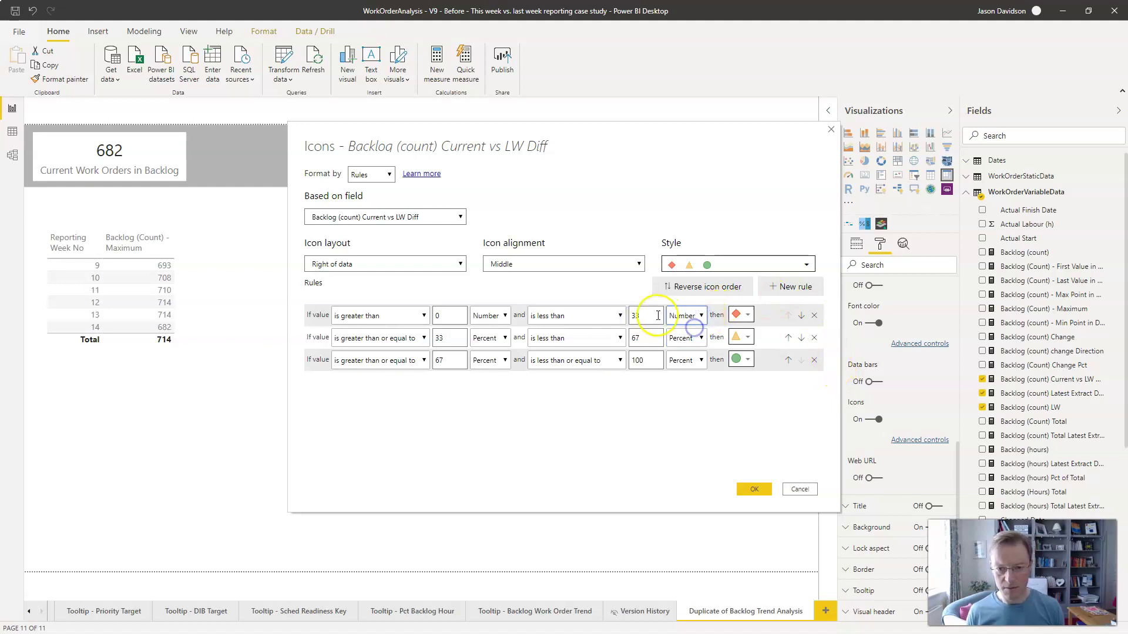
{"action": "left_click_drag", "start_coordinate": [652, 317], "coordinate": [628, 318]}
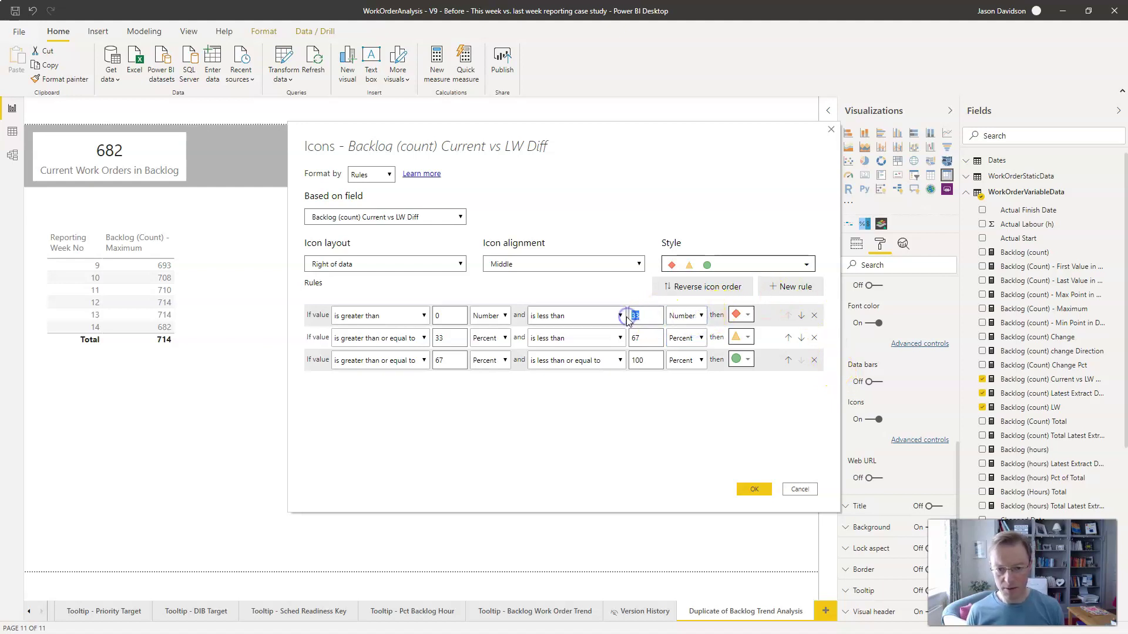
{"action": "key", "text": "BackSpace"}
{"action": "left_click", "coordinate": [344, 318]}
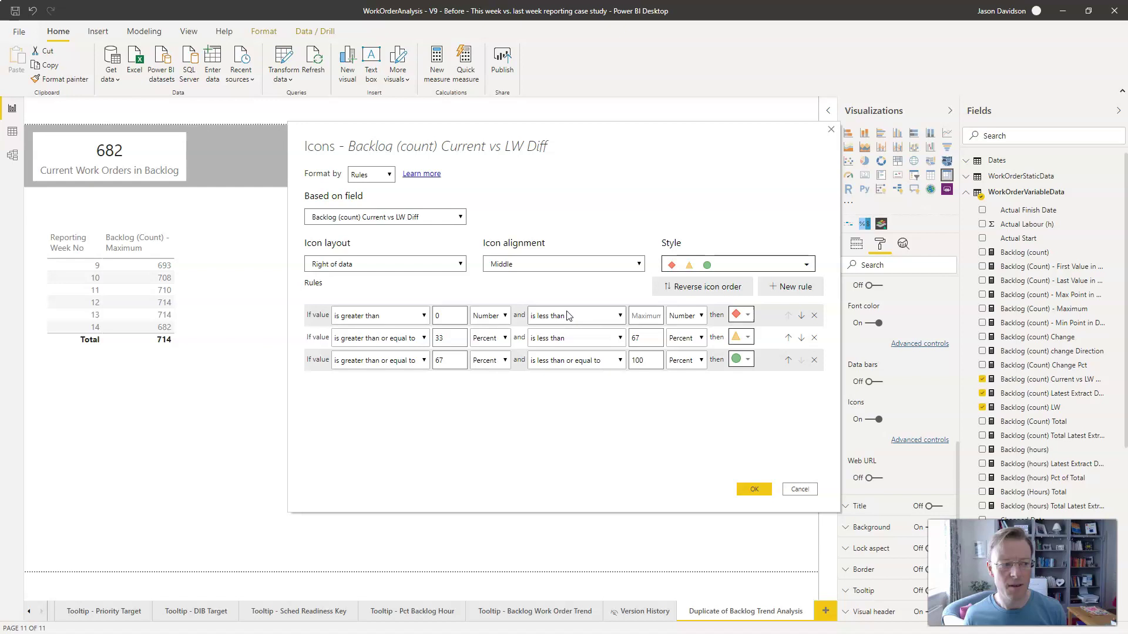
Assign the red upward arrow icon to the first icon rule
{"action": "left_click", "coordinate": [747, 316]}
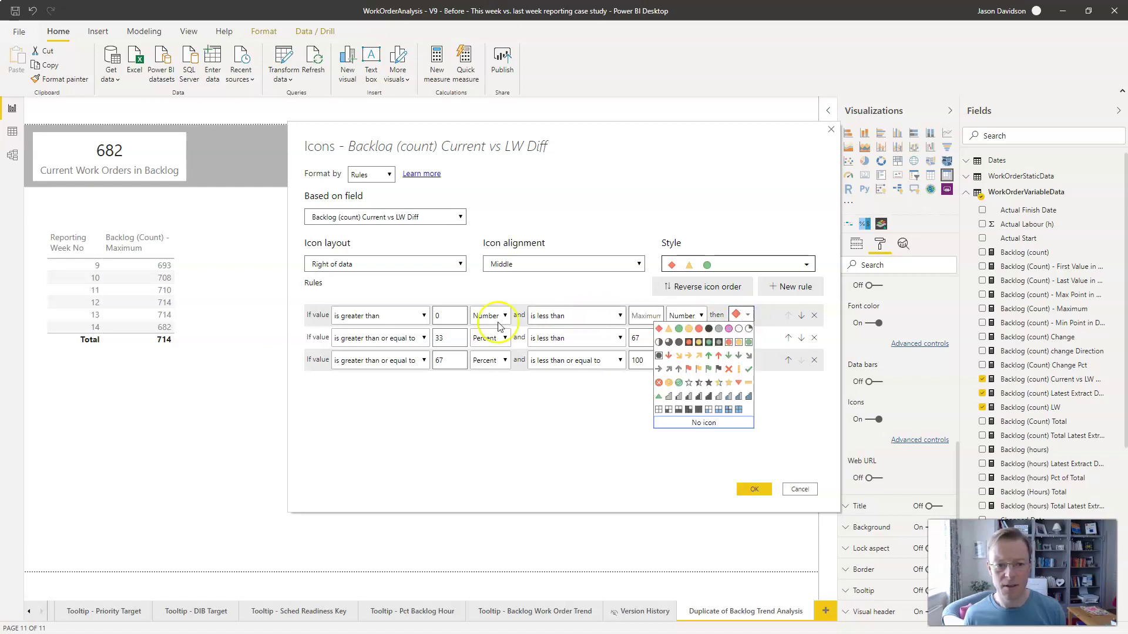
{"action": "left_click", "coordinate": [607, 338]}
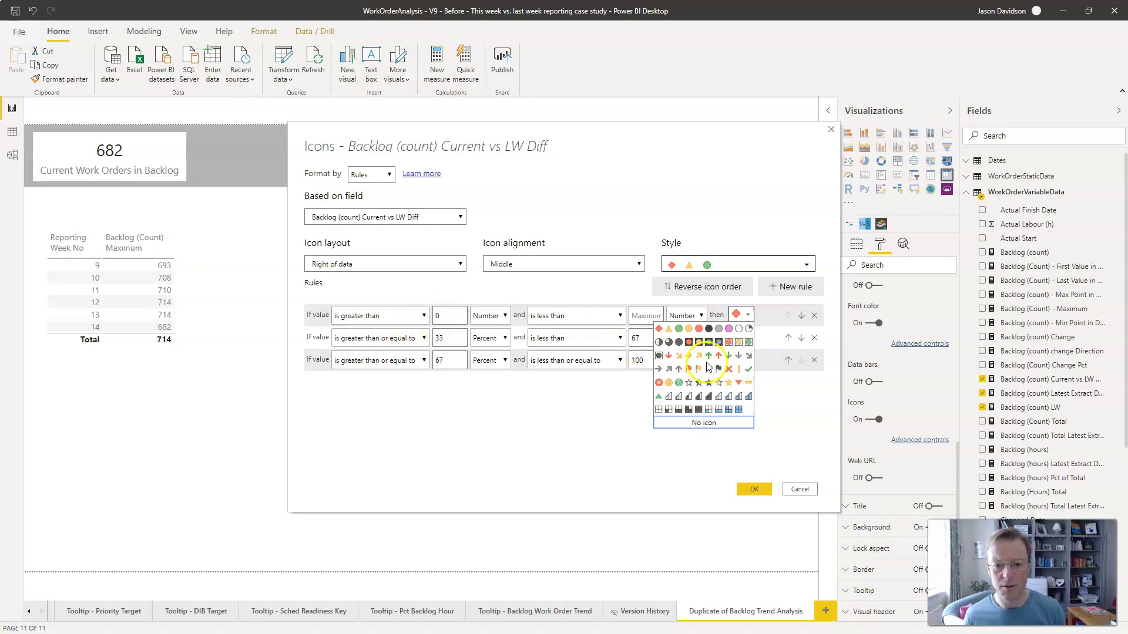
{"action": "left_click", "coordinate": [719, 355]}
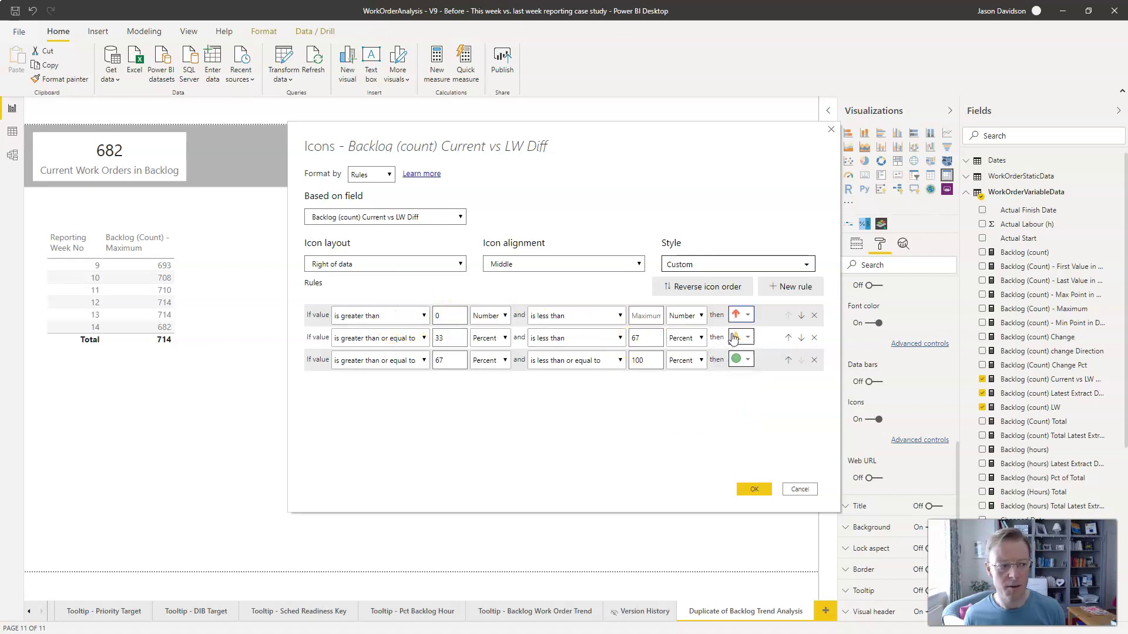
Delete the second and third icon rules and apply the icon formatting to the matrix
{"action": "left_click", "coordinate": [803, 338]}
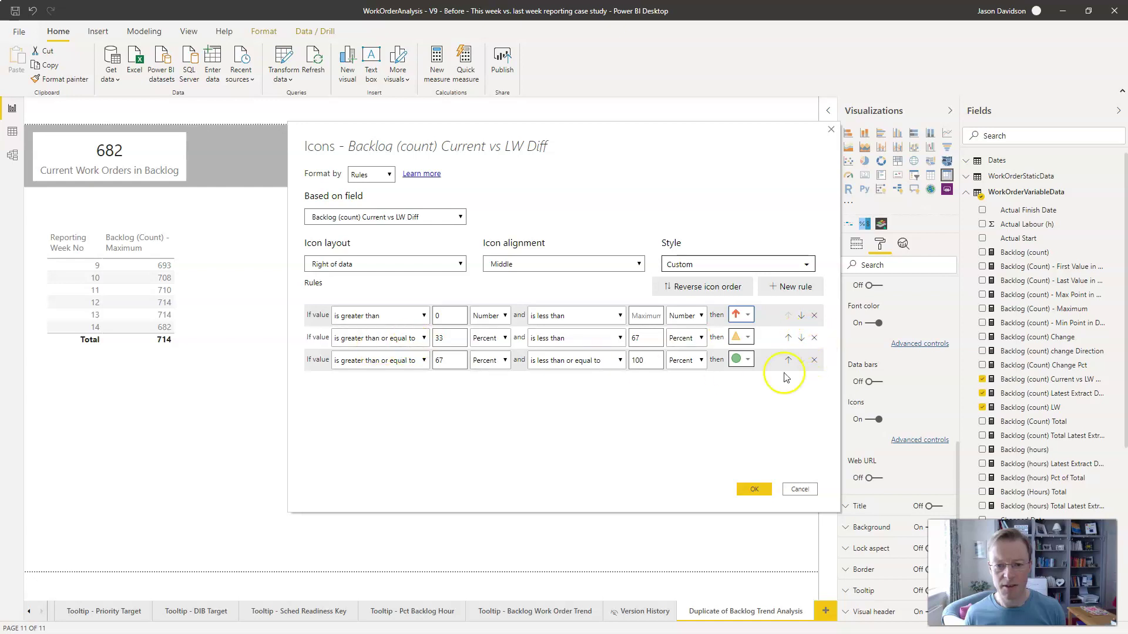
{"action": "left_click", "coordinate": [814, 338]}
{"action": "left_click", "coordinate": [815, 338]}
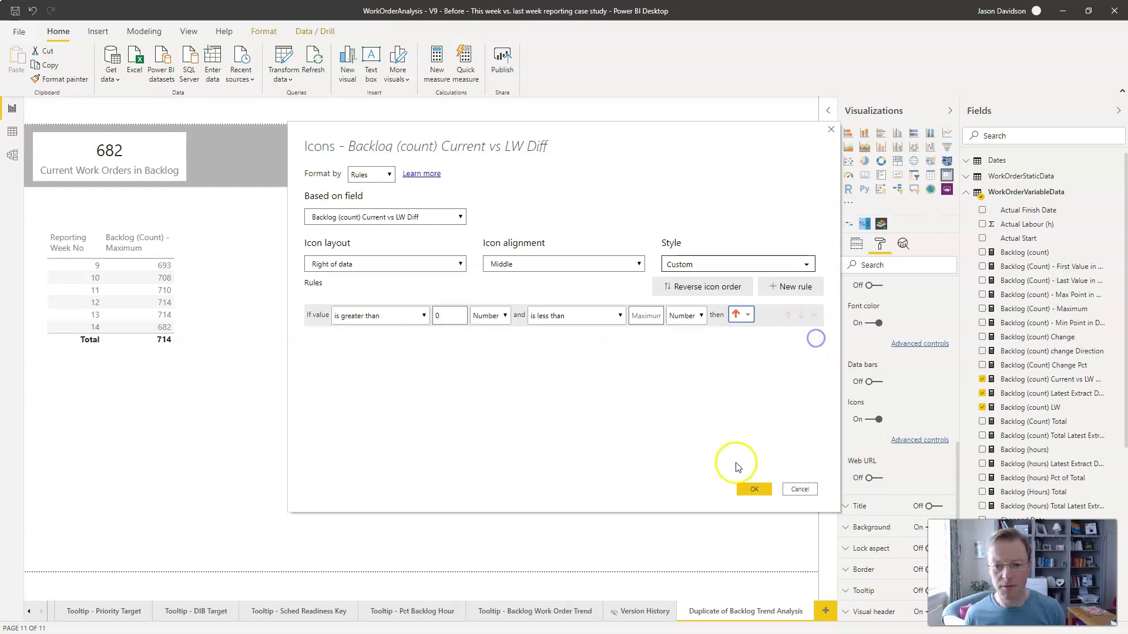
{"action": "left_click", "coordinate": [750, 489]}
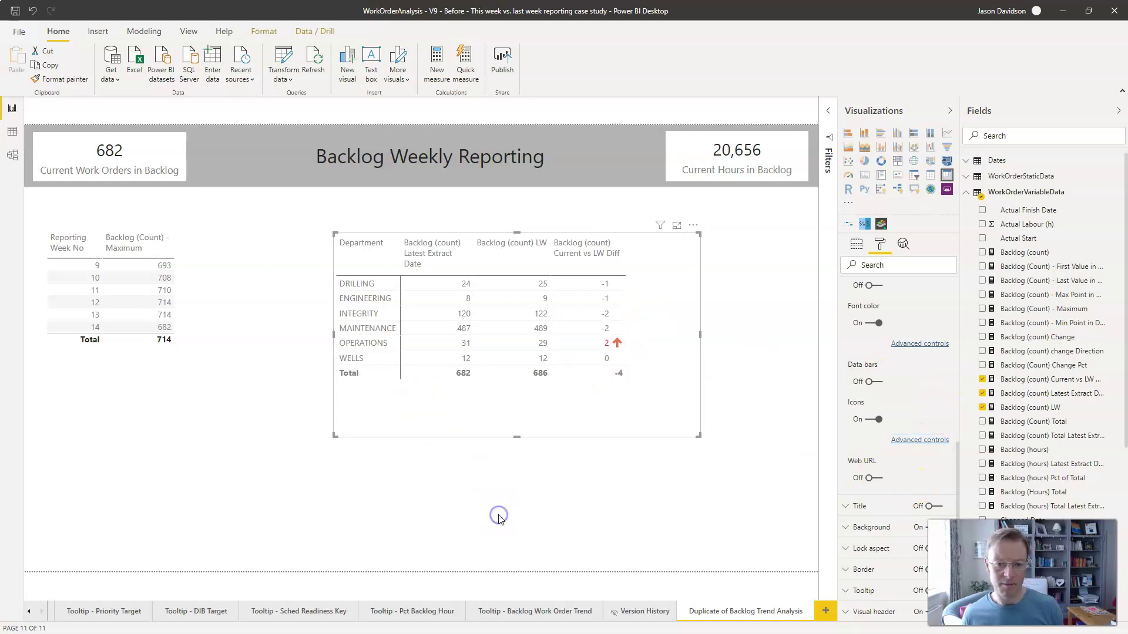
Reselect the department matrix and reopen the advanced icon settings for Backlog (count) Current vs LW Diff
{"action": "left_click", "coordinate": [500, 520]}
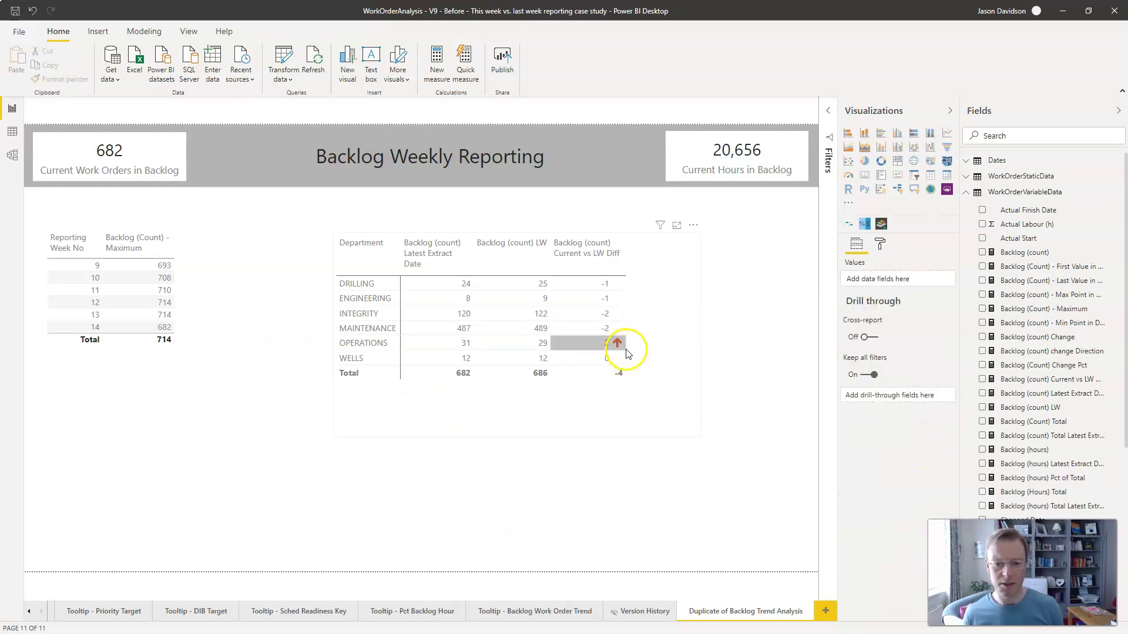
{"action": "left_click", "coordinate": [658, 315]}
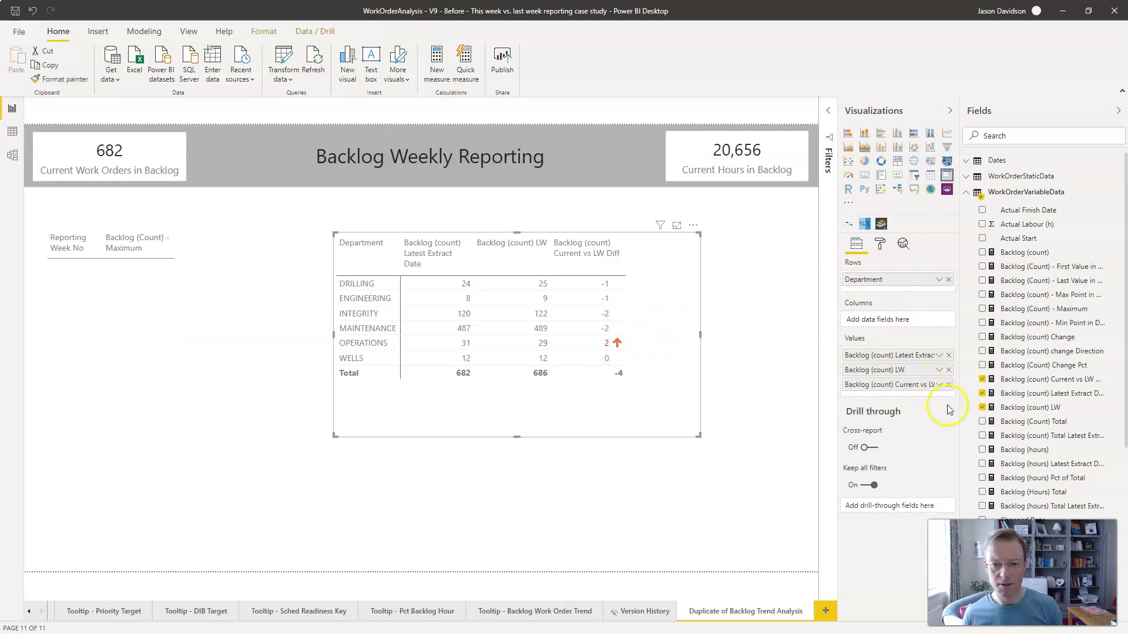
{"action": "left_click", "coordinate": [879, 245]}
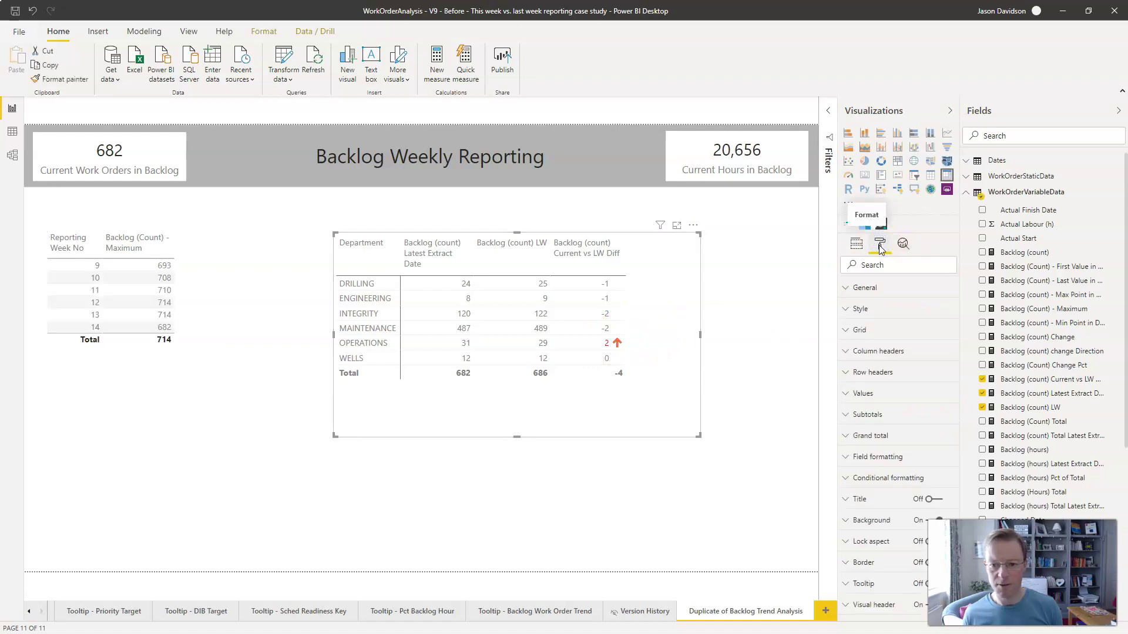
{"action": "left_click", "coordinate": [849, 479]}
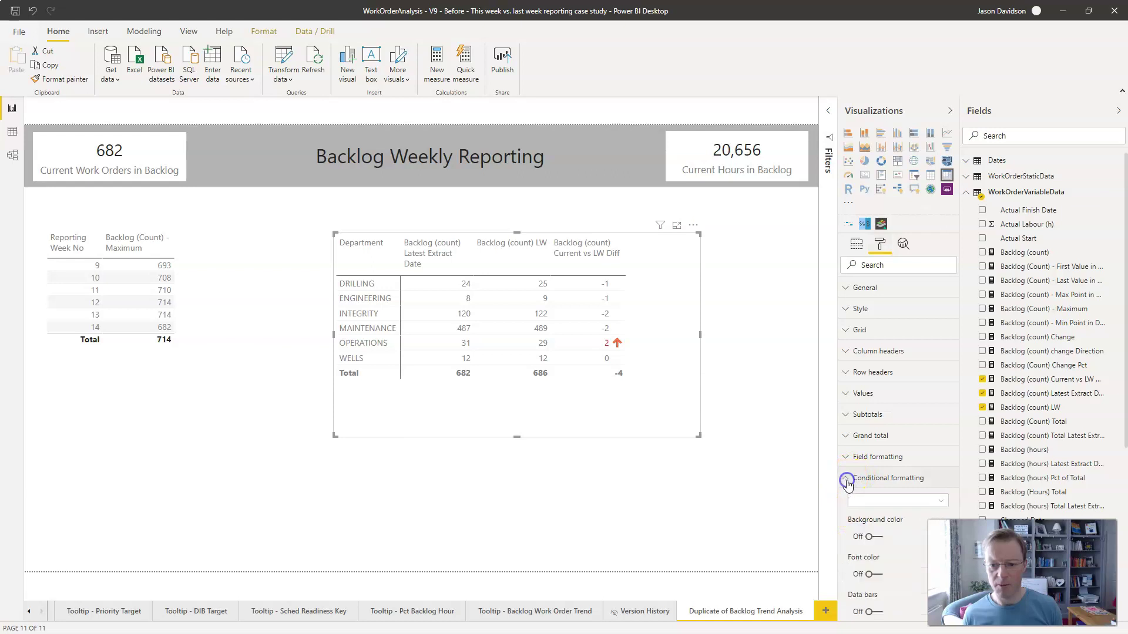
{"action": "left_click_drag", "start_coordinate": [958, 320], "coordinate": [958, 419]}
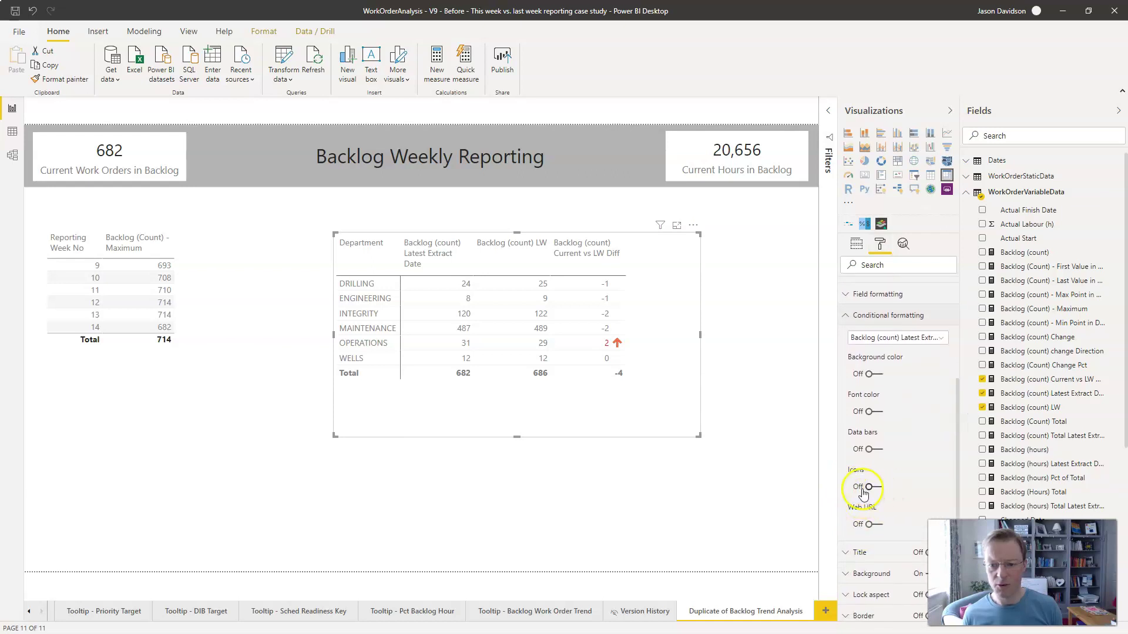
{"action": "left_click", "coordinate": [899, 338]}
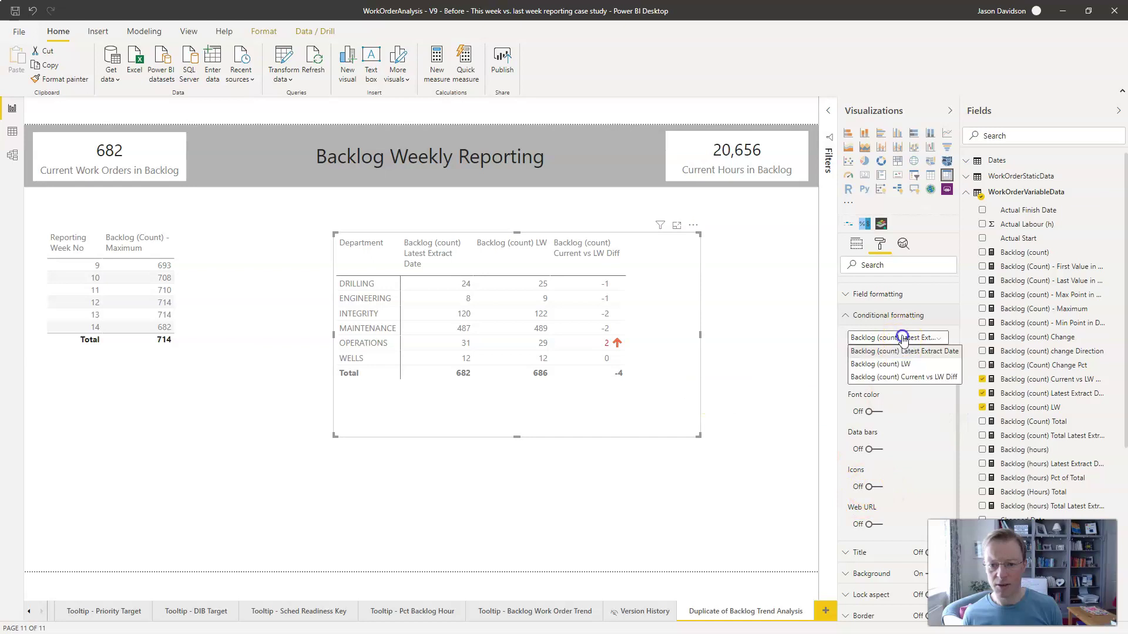
{"action": "left_click", "coordinate": [886, 373]}
{"action": "left_click", "coordinate": [876, 411]}
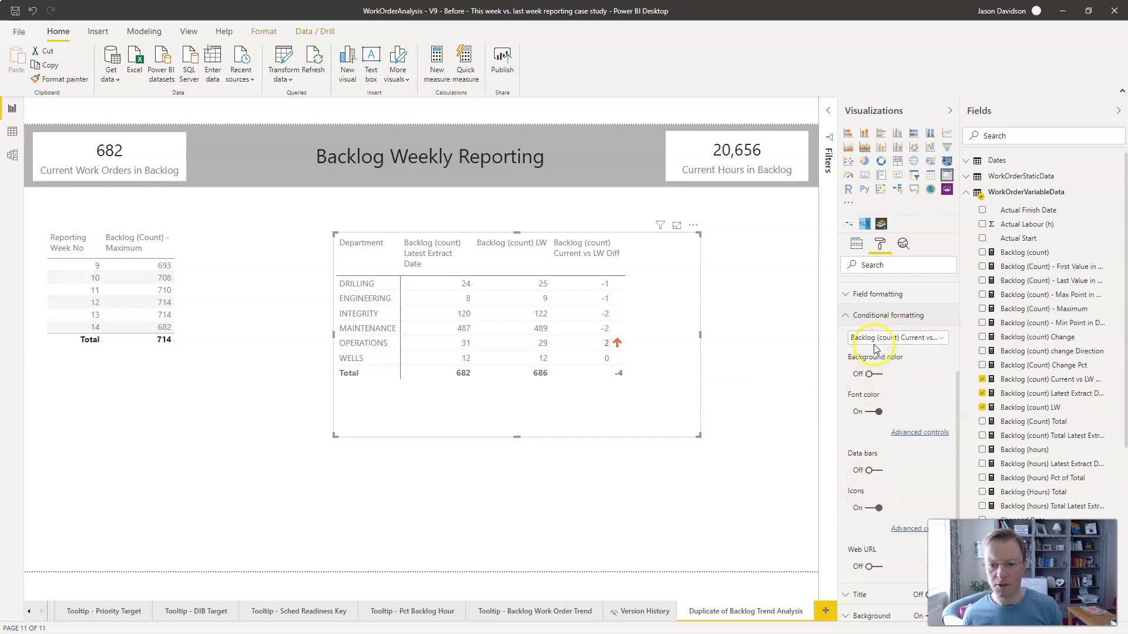
{"action": "left_click", "coordinate": [898, 532]}
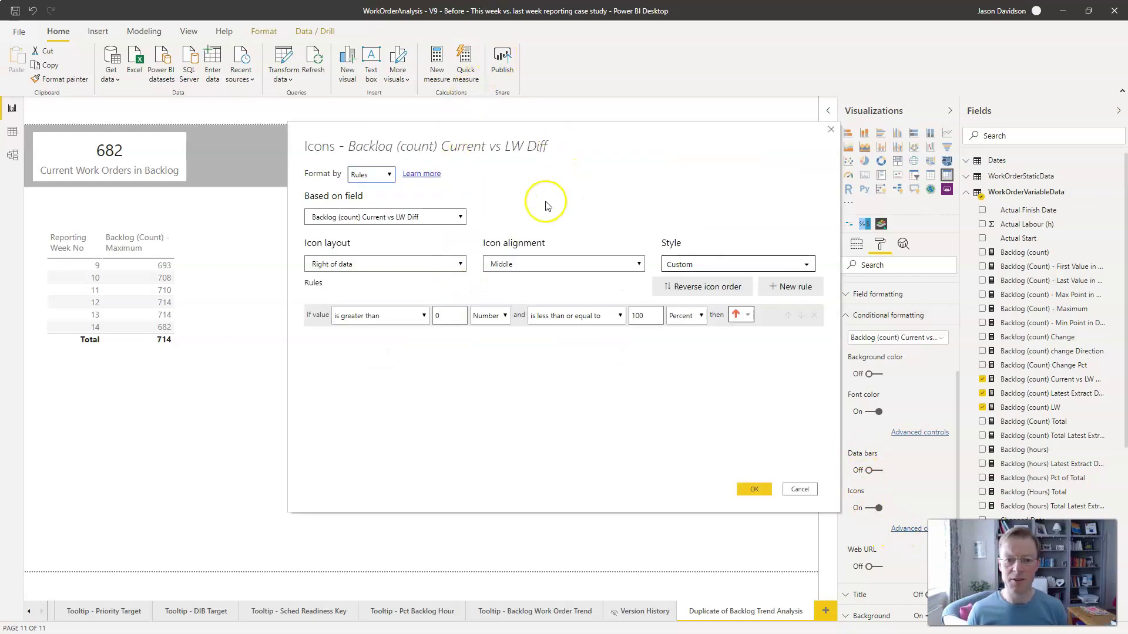
Add a second icon rule for values greater than or equal to an empty numeric minimum and less than number 0
{"action": "left_click", "coordinate": [793, 292]}
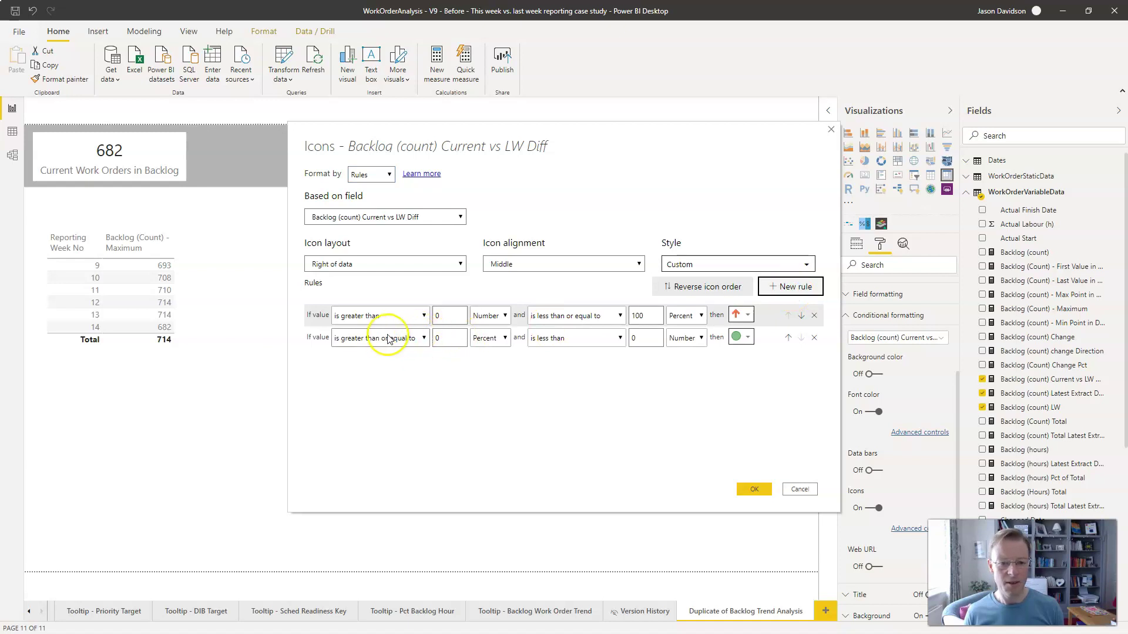
{"action": "left_click", "coordinate": [504, 340]}
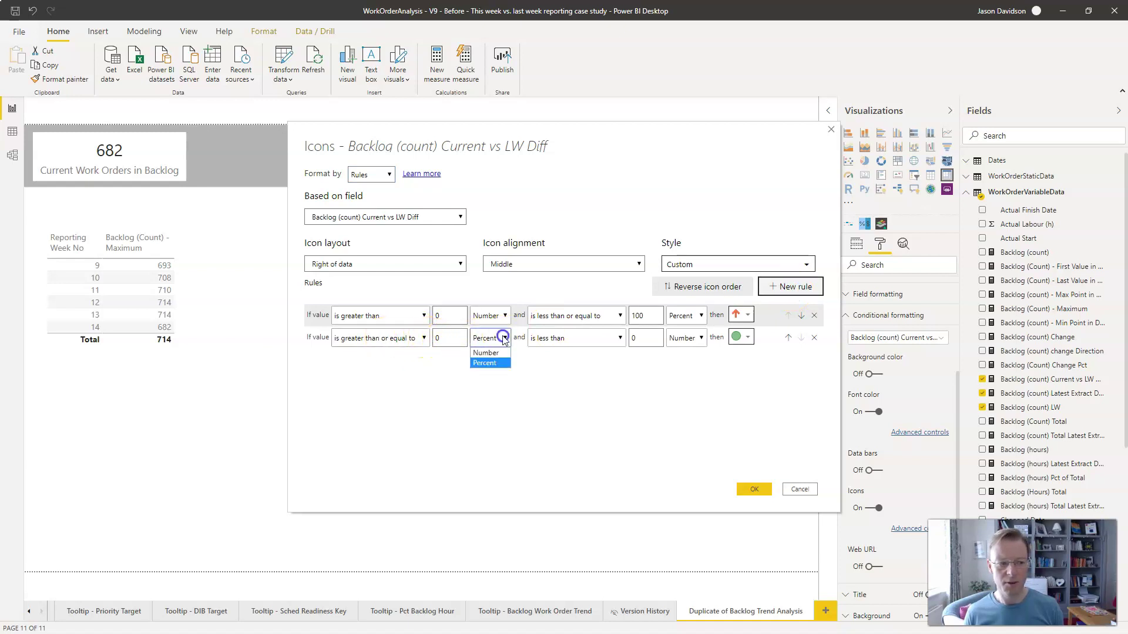
{"action": "left_click", "coordinate": [504, 339]}
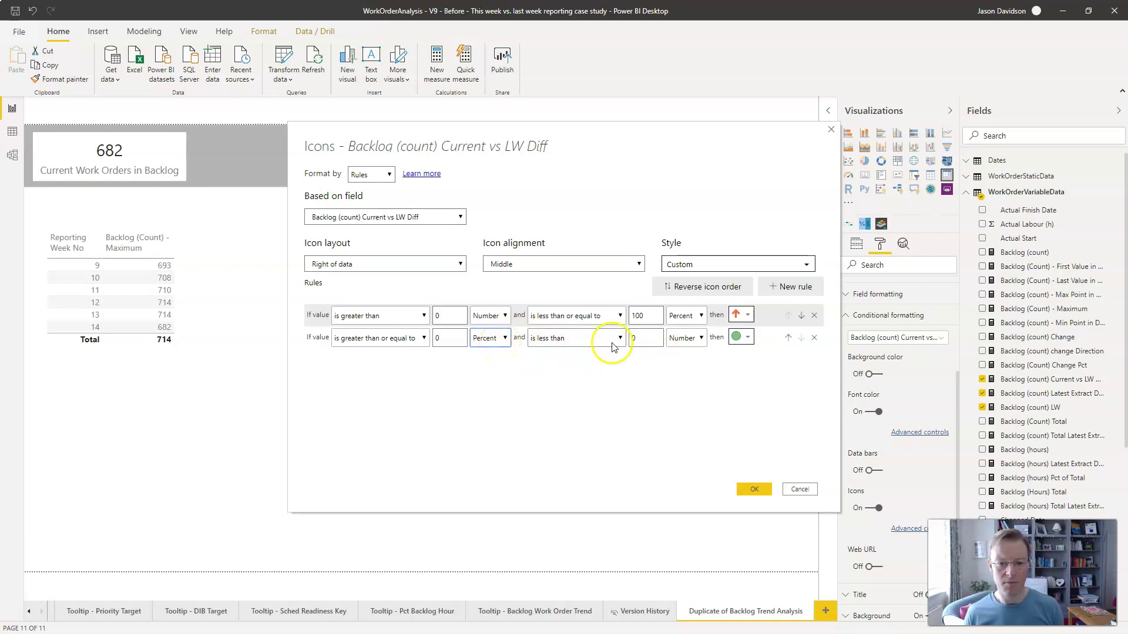
{"action": "left_click", "coordinate": [503, 339]}
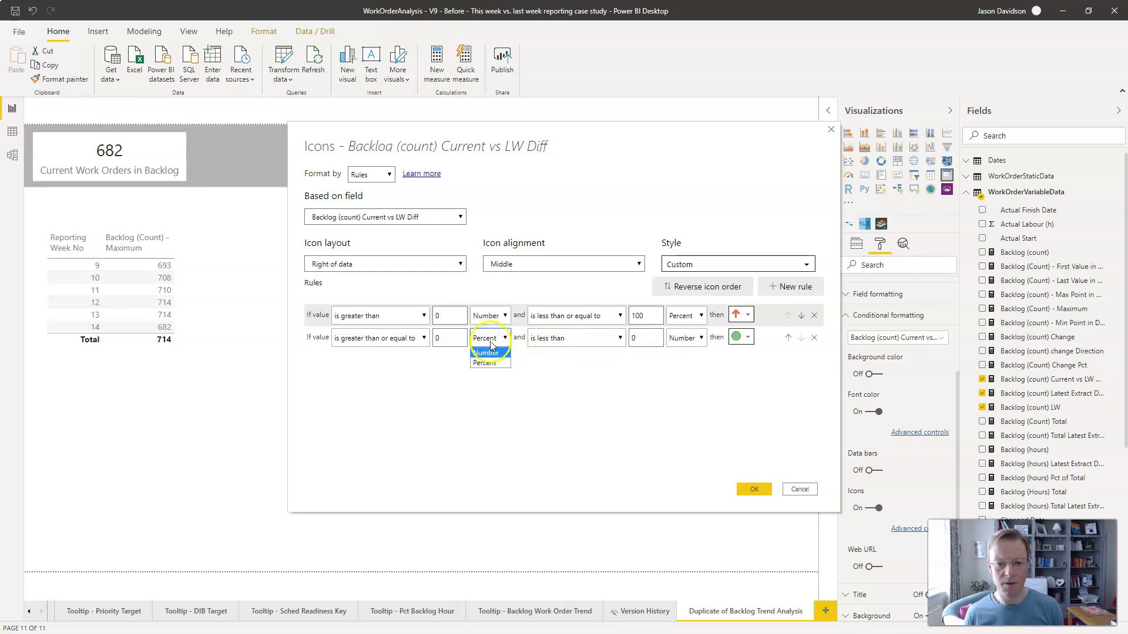
{"action": "left_click", "coordinate": [492, 354]}
{"action": "left_click", "coordinate": [435, 340]}
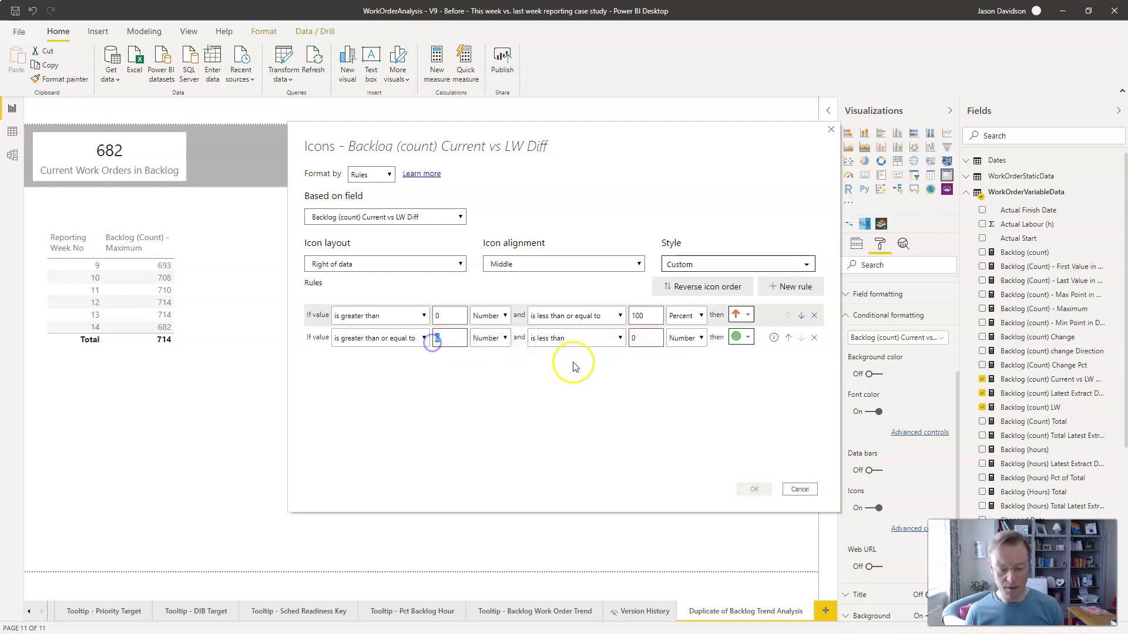
{"action": "key", "text": "BackSpace"}
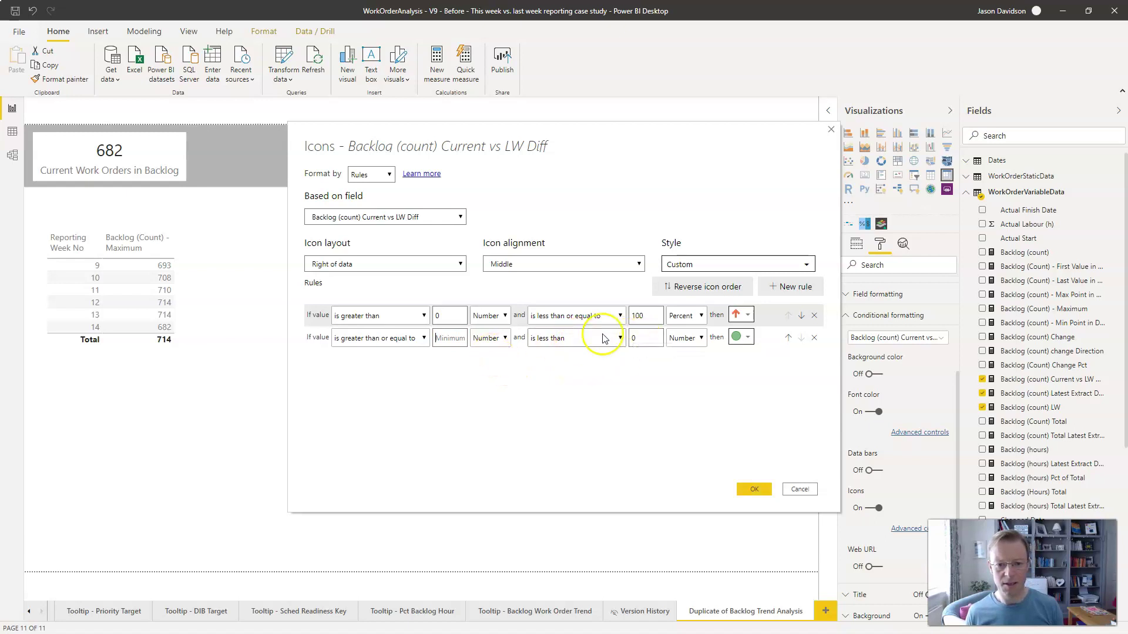
Assign the gray downward arrow to the second icon rule, apply the icon formatting, and deselect the matrix
{"action": "left_click", "coordinate": [749, 338]}
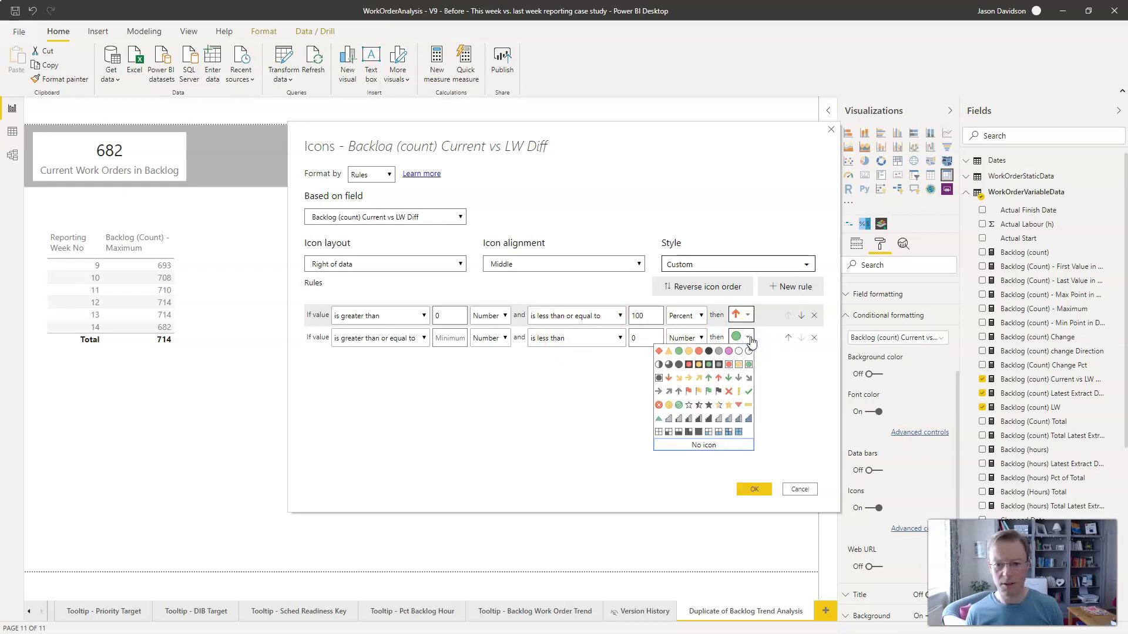
{"action": "left_click", "coordinate": [741, 379]}
{"action": "left_click", "coordinate": [762, 490]}
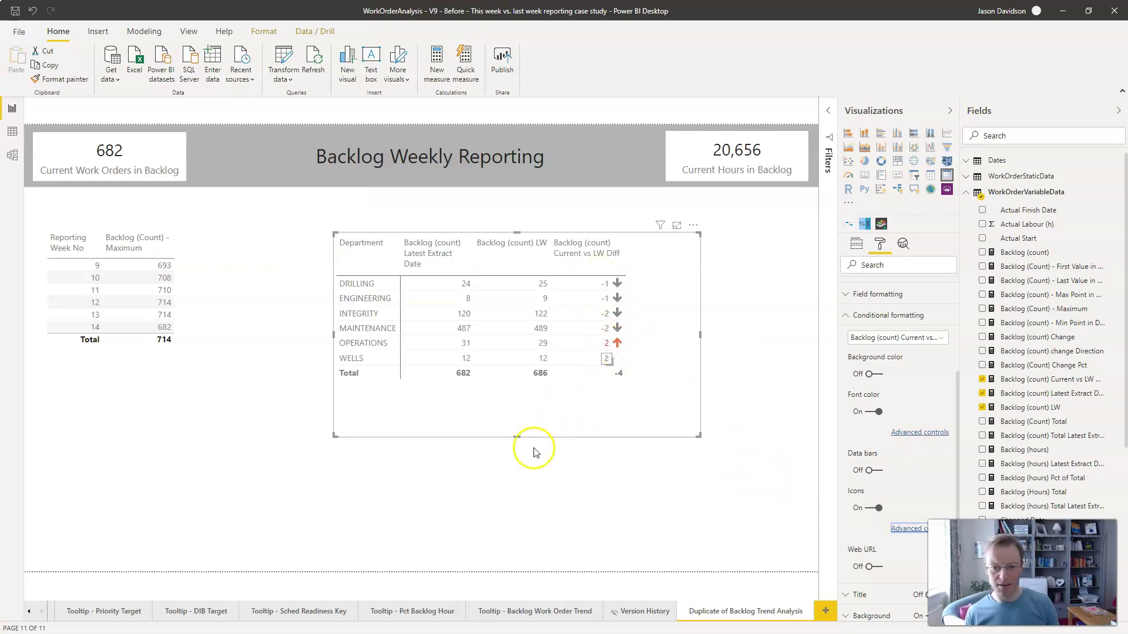
{"action": "left_click", "coordinate": [512, 482]}
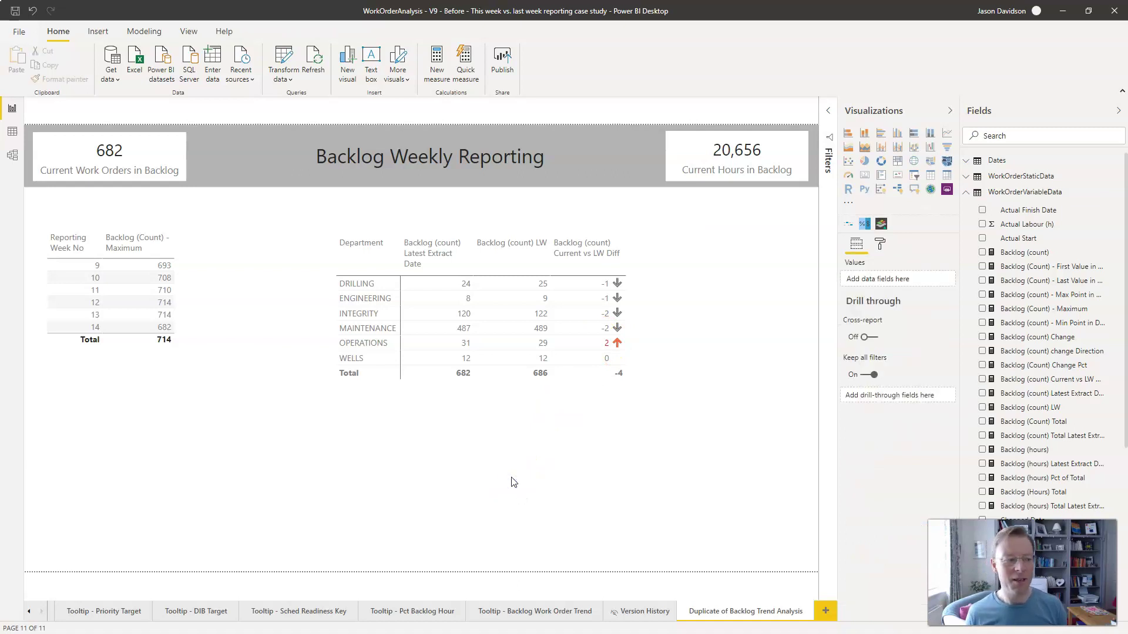